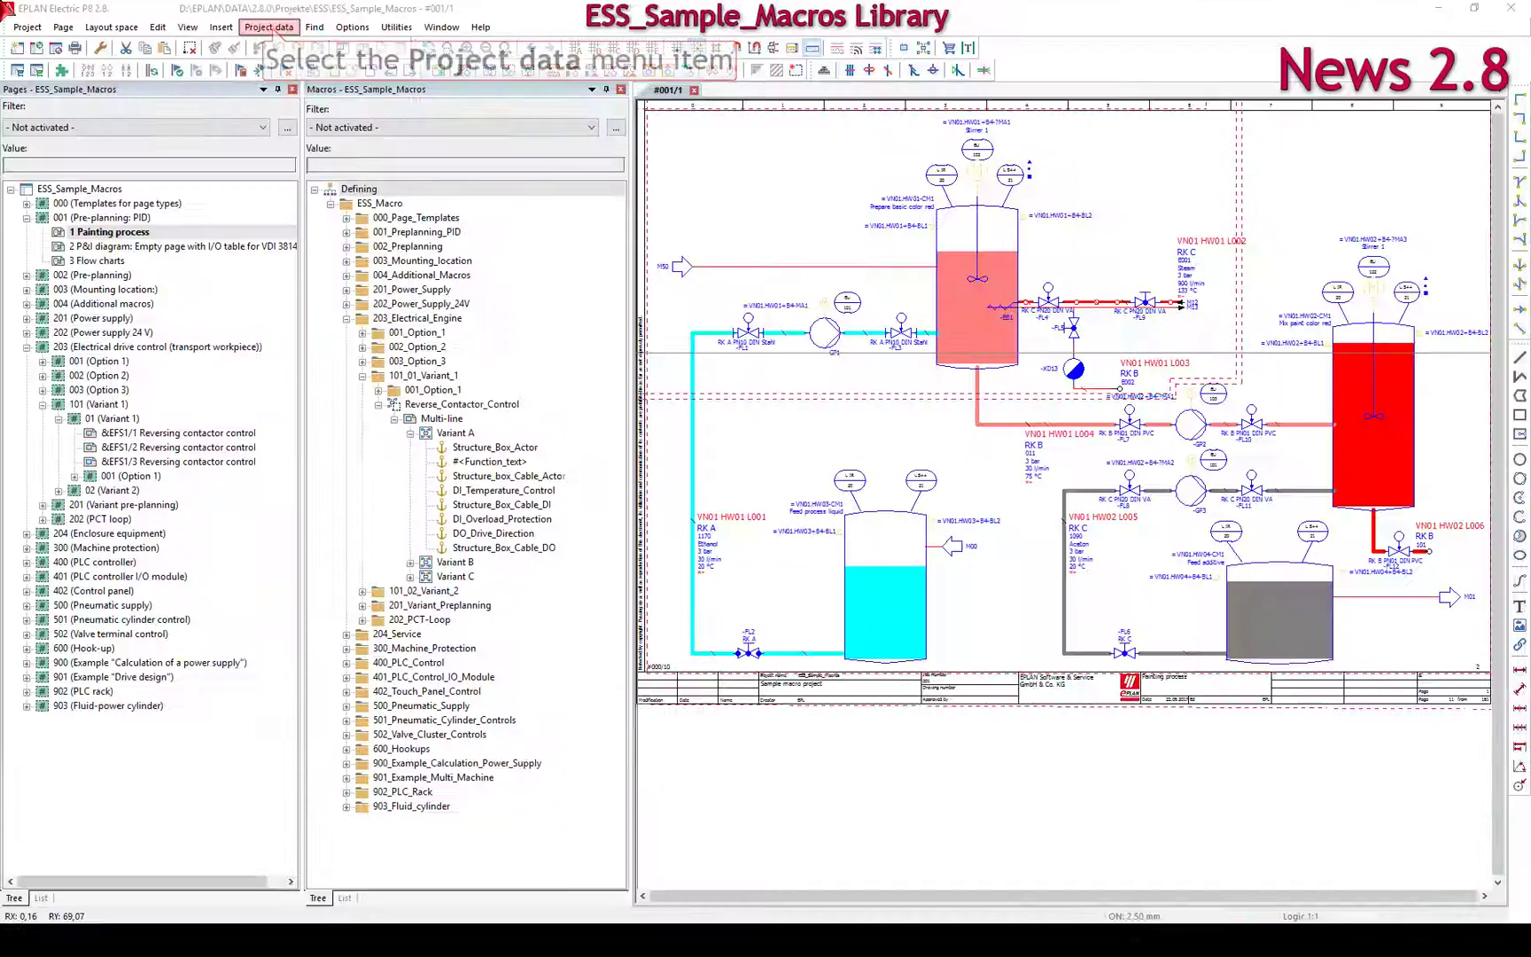
Step: Generate the macros automatically for the entire ESS_Sample_Macros project
{"action": "left_click", "coordinate": [268, 26]}
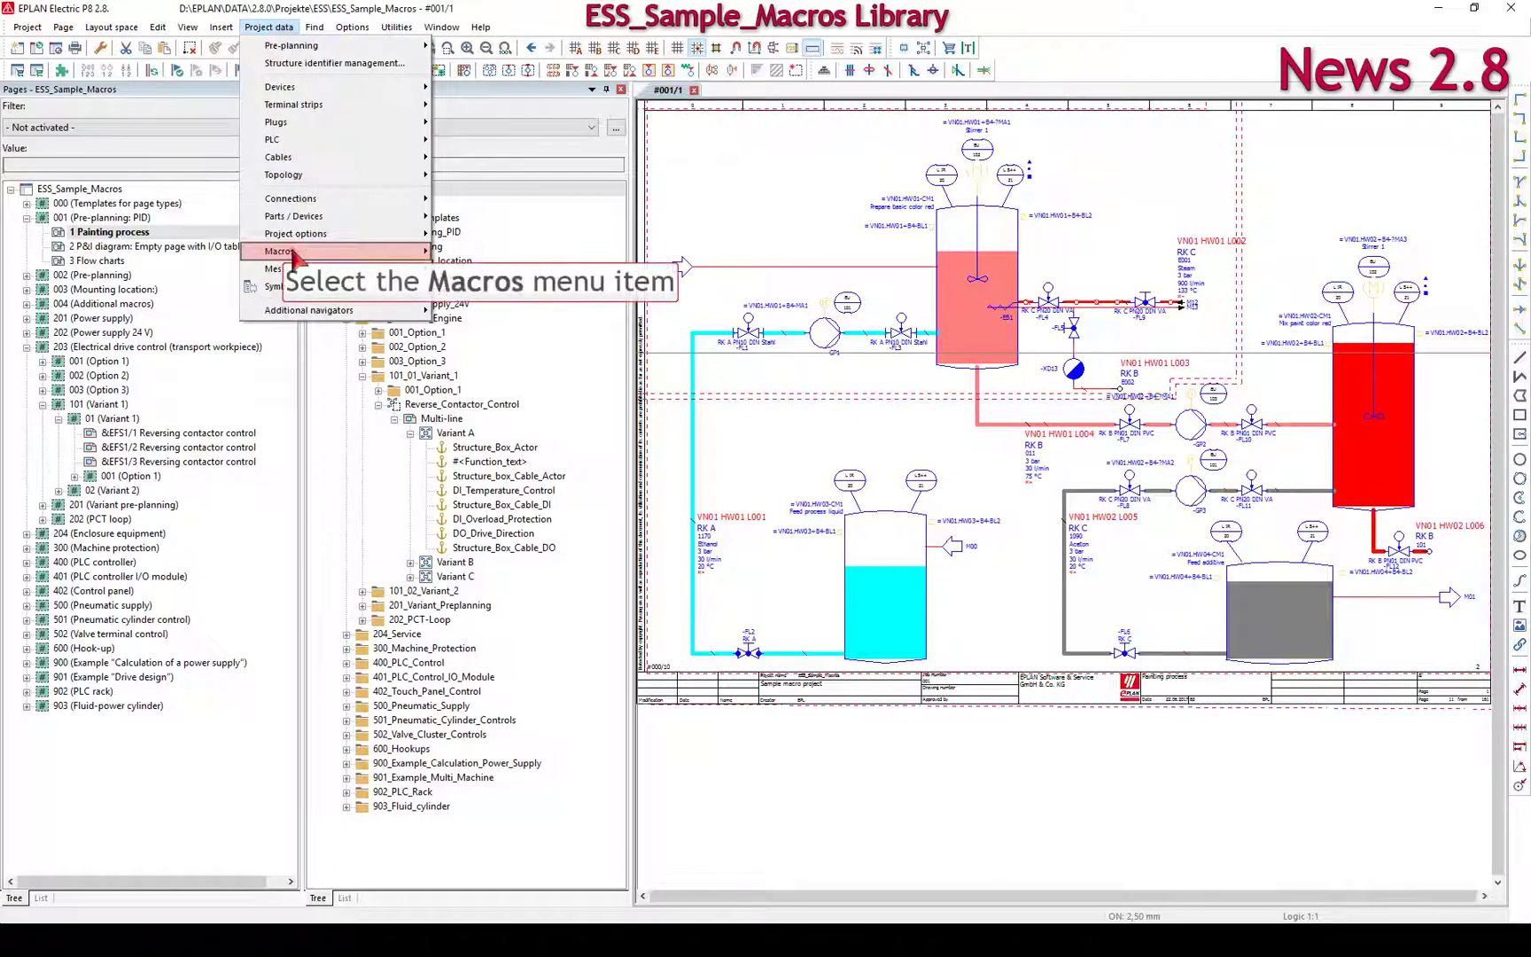
{"action": "mouse_move", "coordinate": [302, 251]}
{"action": "left_click", "coordinate": [460, 275]}
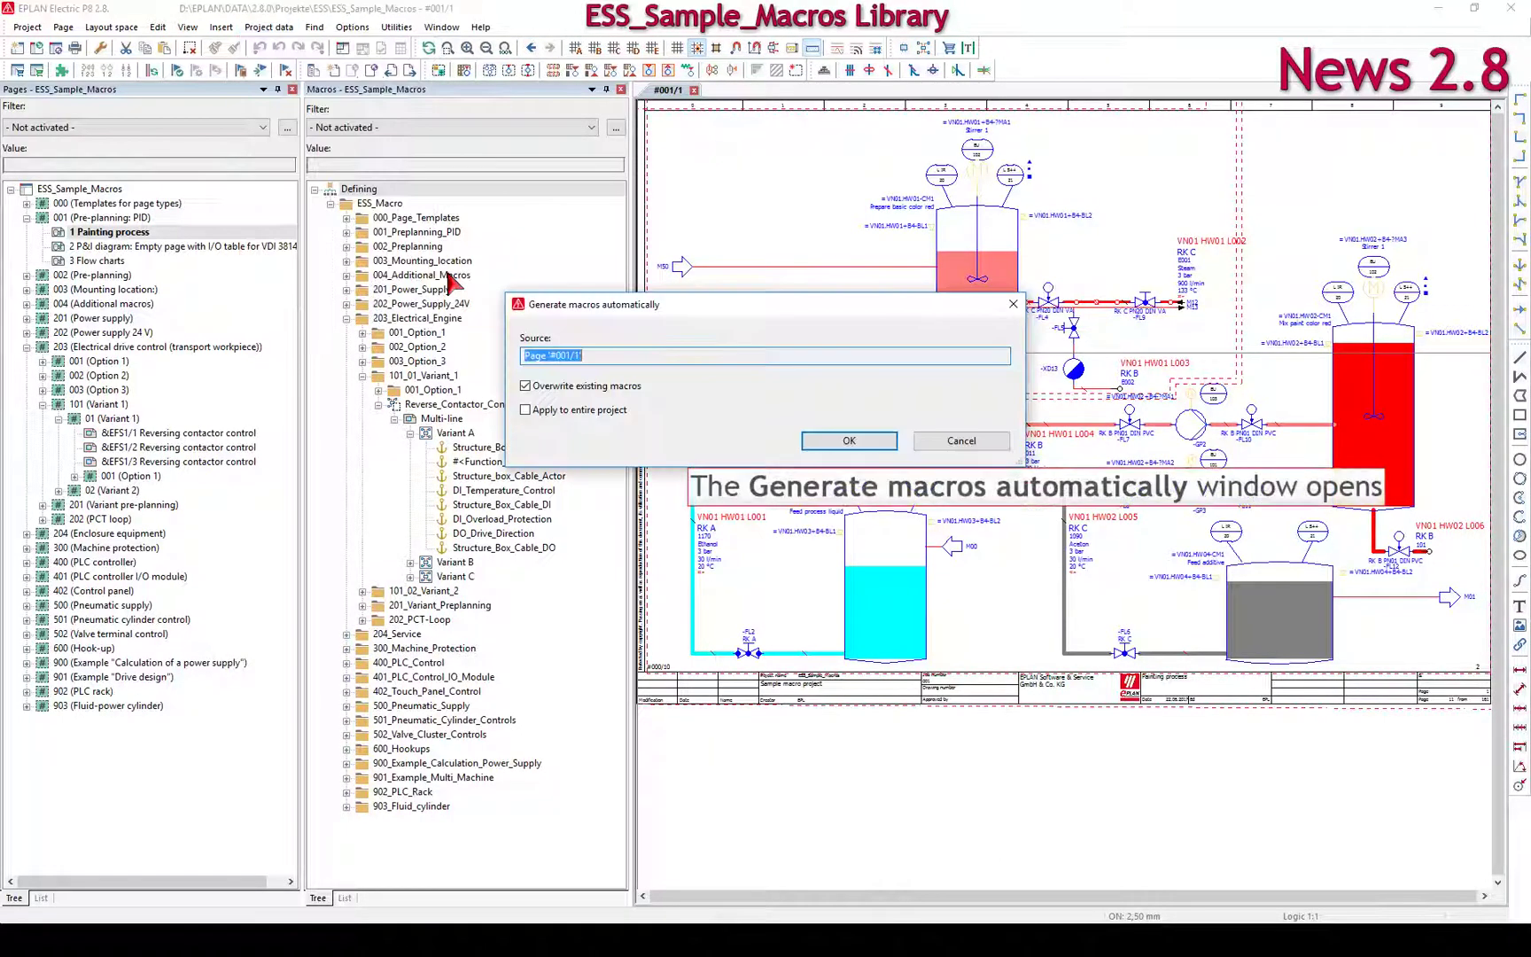
{"action": "left_click", "coordinate": [525, 409]}
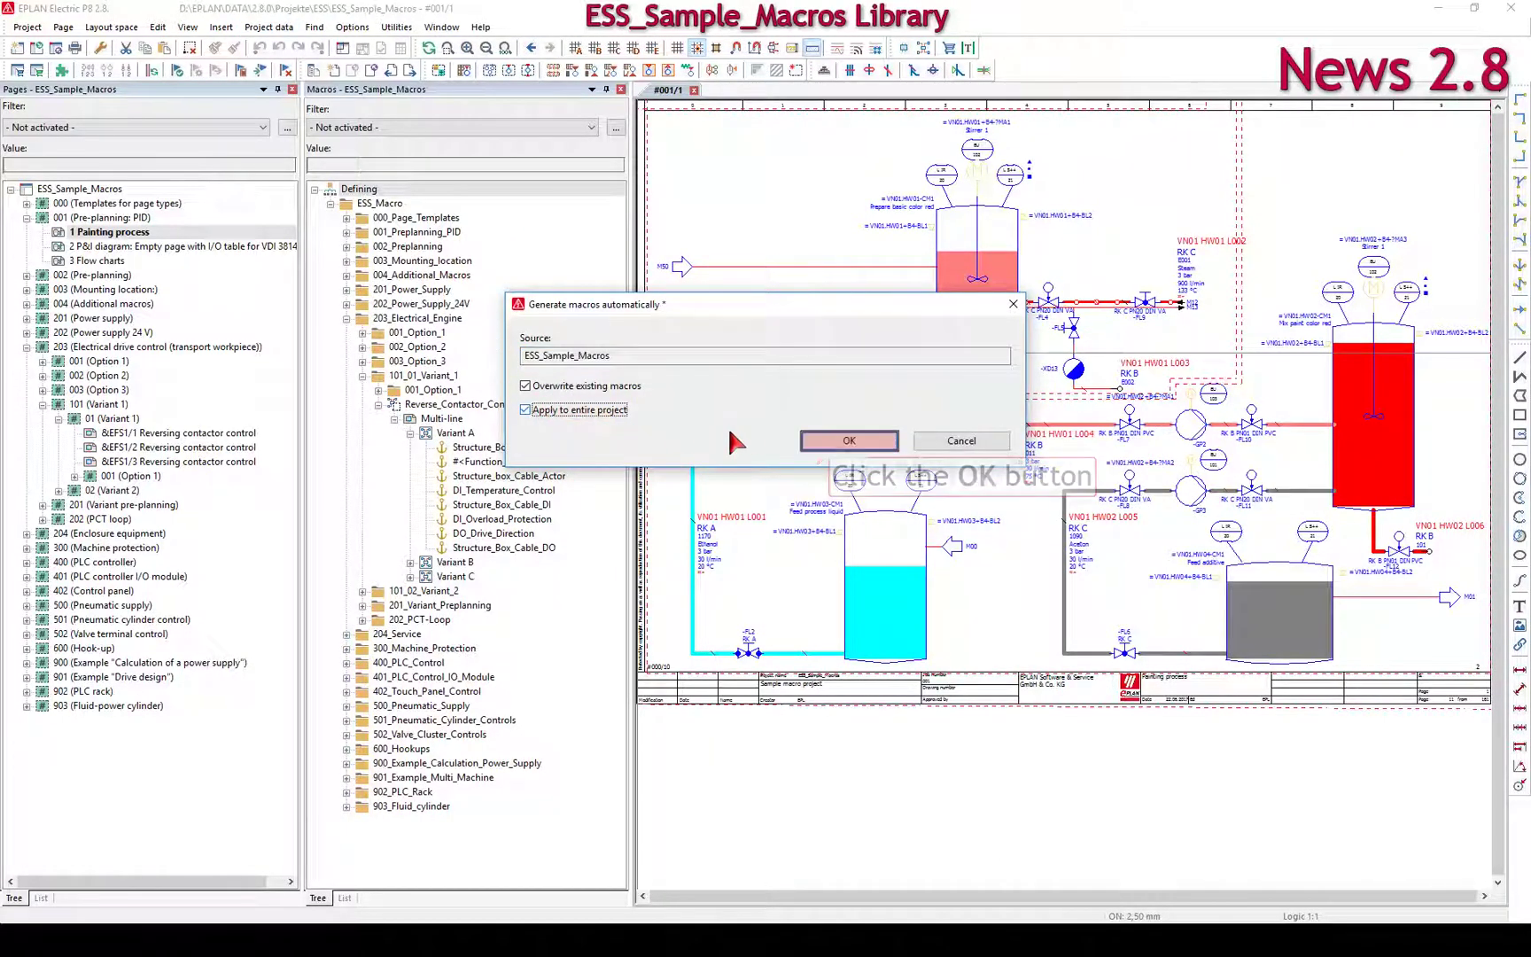
{"action": "left_click", "coordinate": [849, 441]}
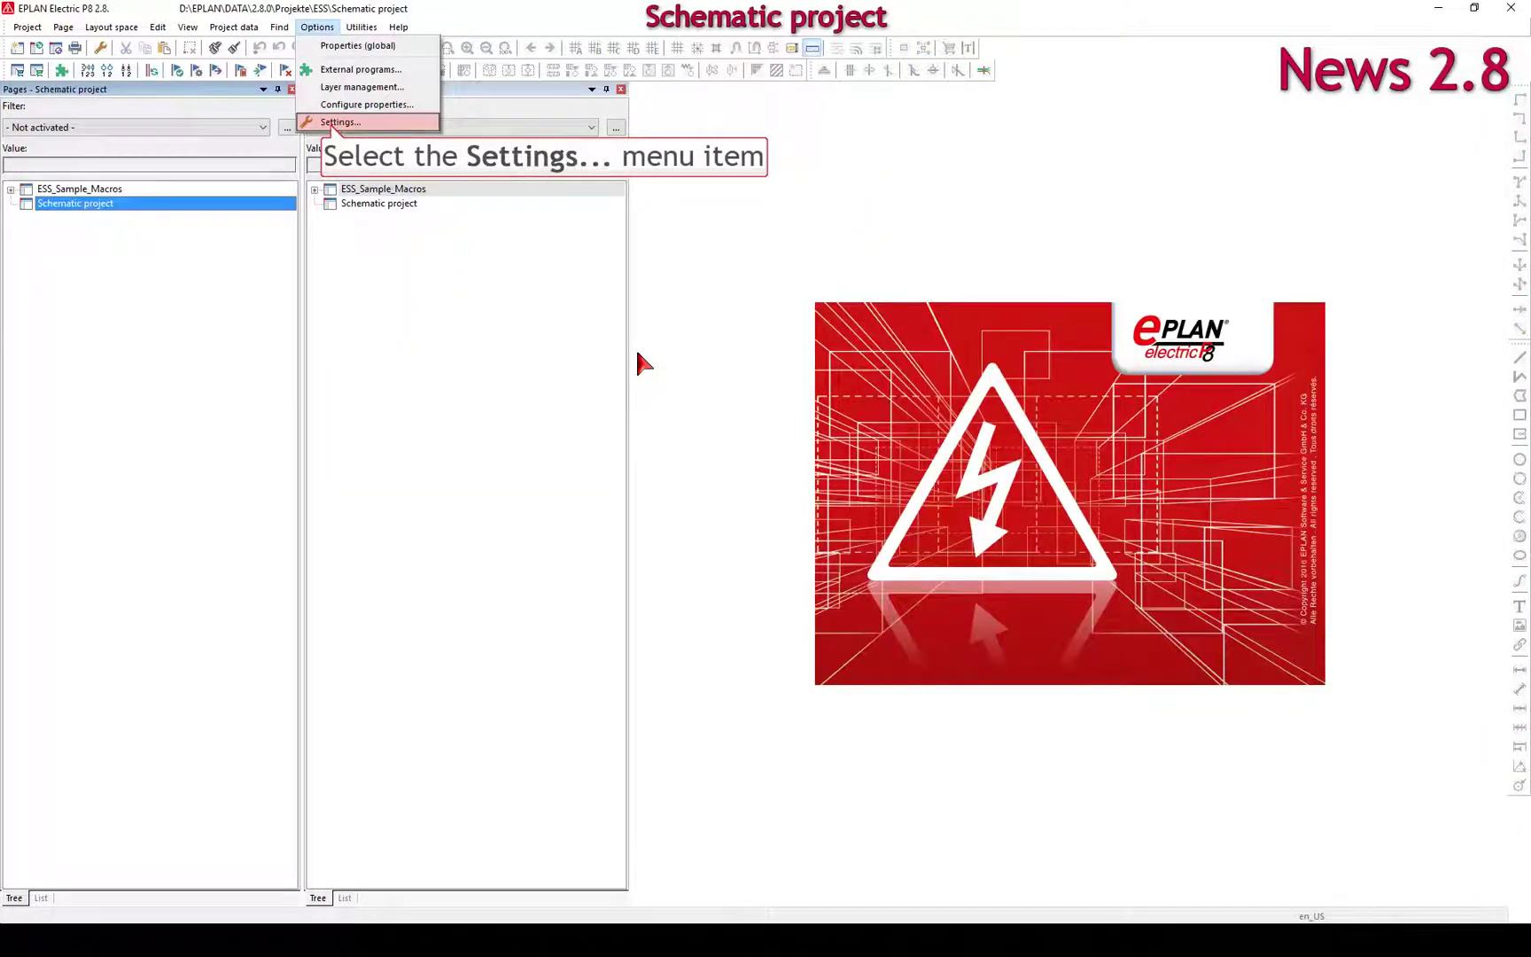
Step: Enable "Also insert macro boxes" in the Schematic project's general graphical editing settings
{"action": "left_click", "coordinate": [335, 122]}
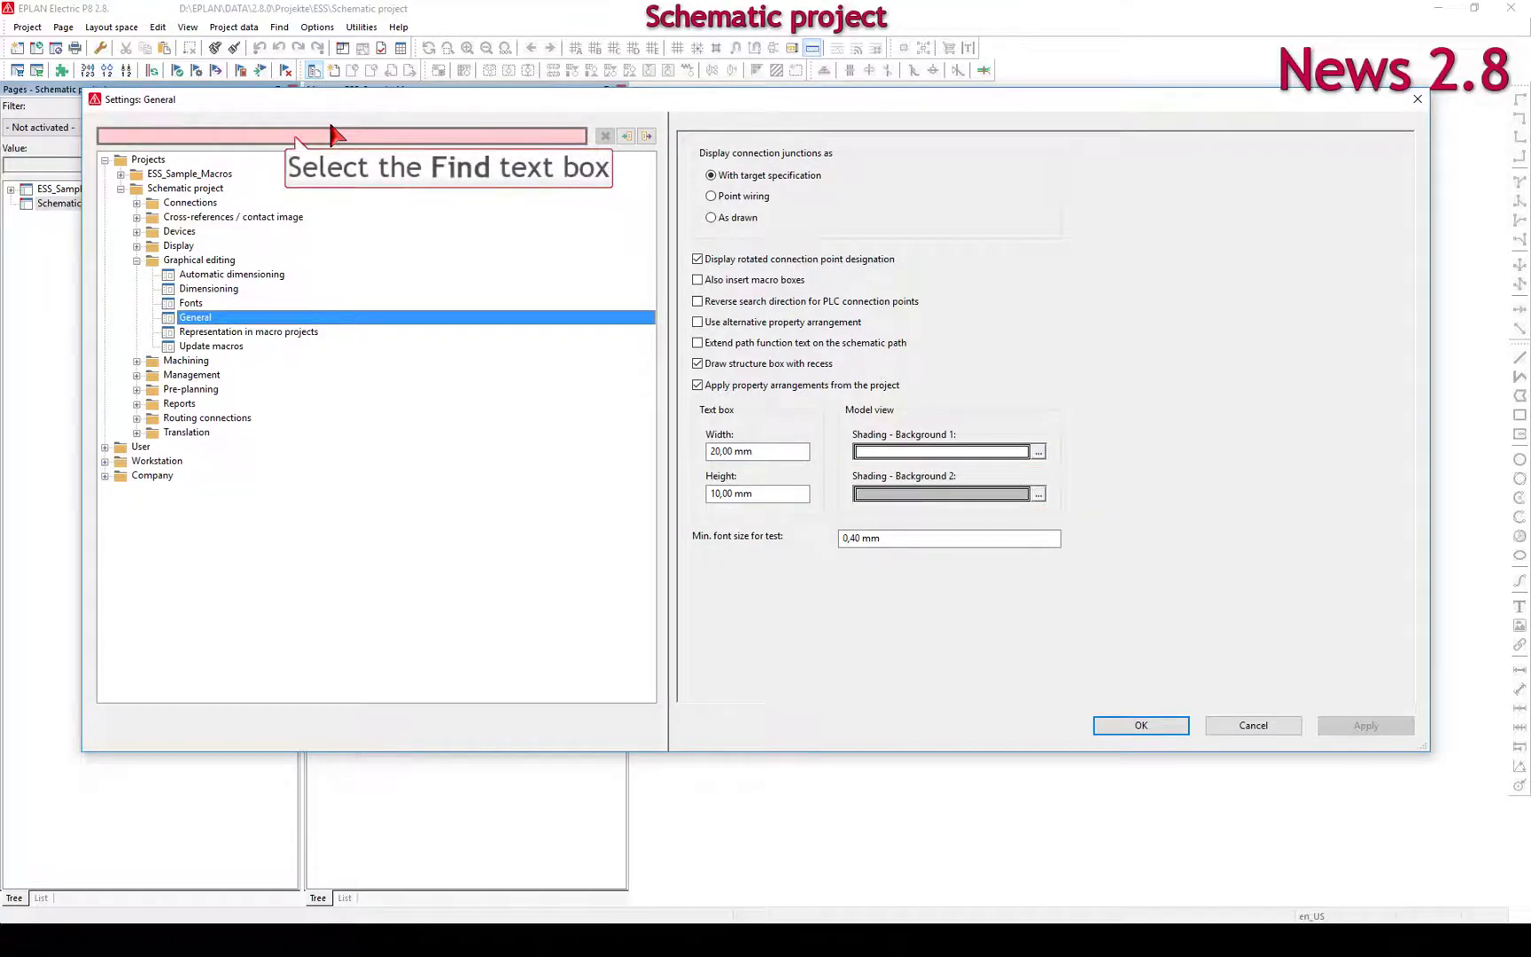
{"action": "left_click", "coordinate": [298, 137]}
{"action": "type", "text": "also"}
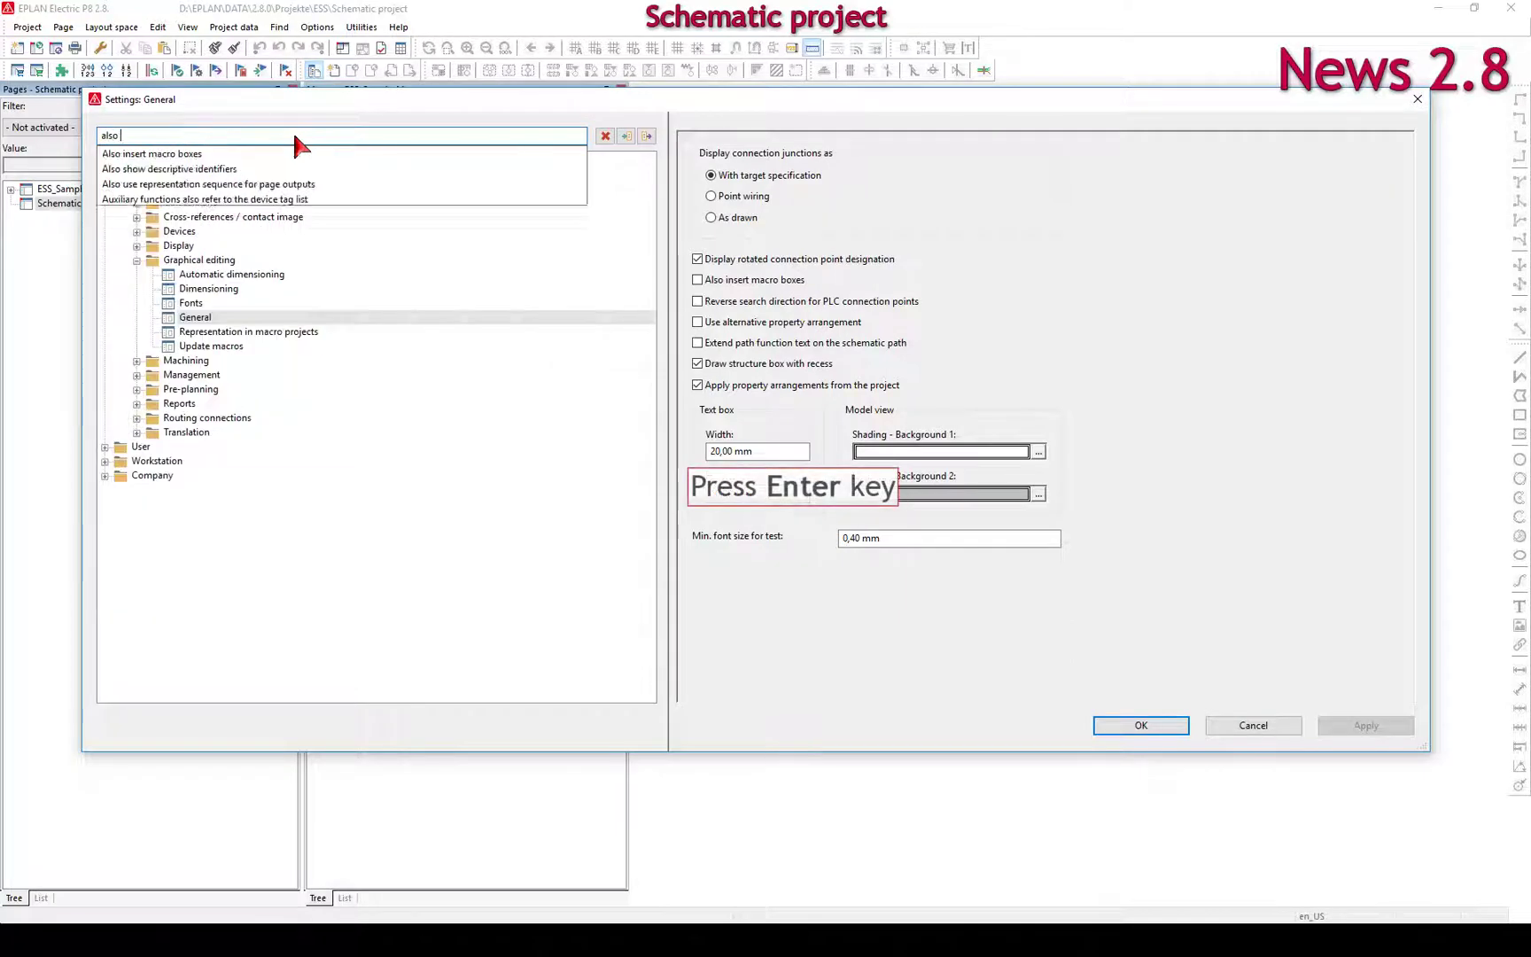
{"action": "type", "text": "mac"}
{"action": "key", "text": "Down"}
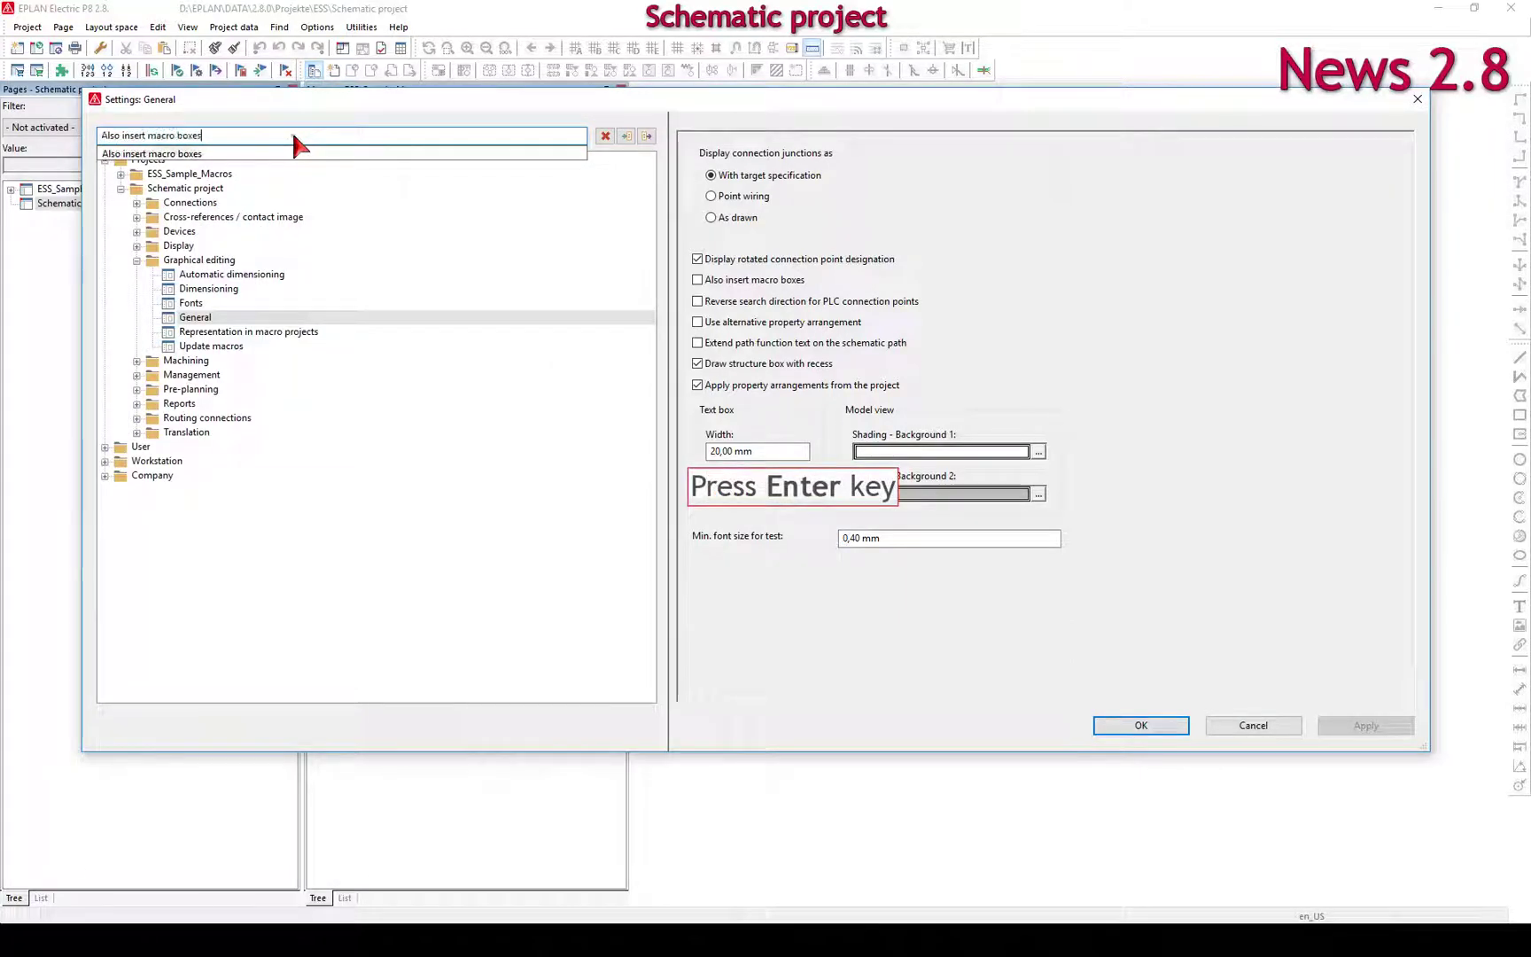
{"action": "key", "text": "Return"}
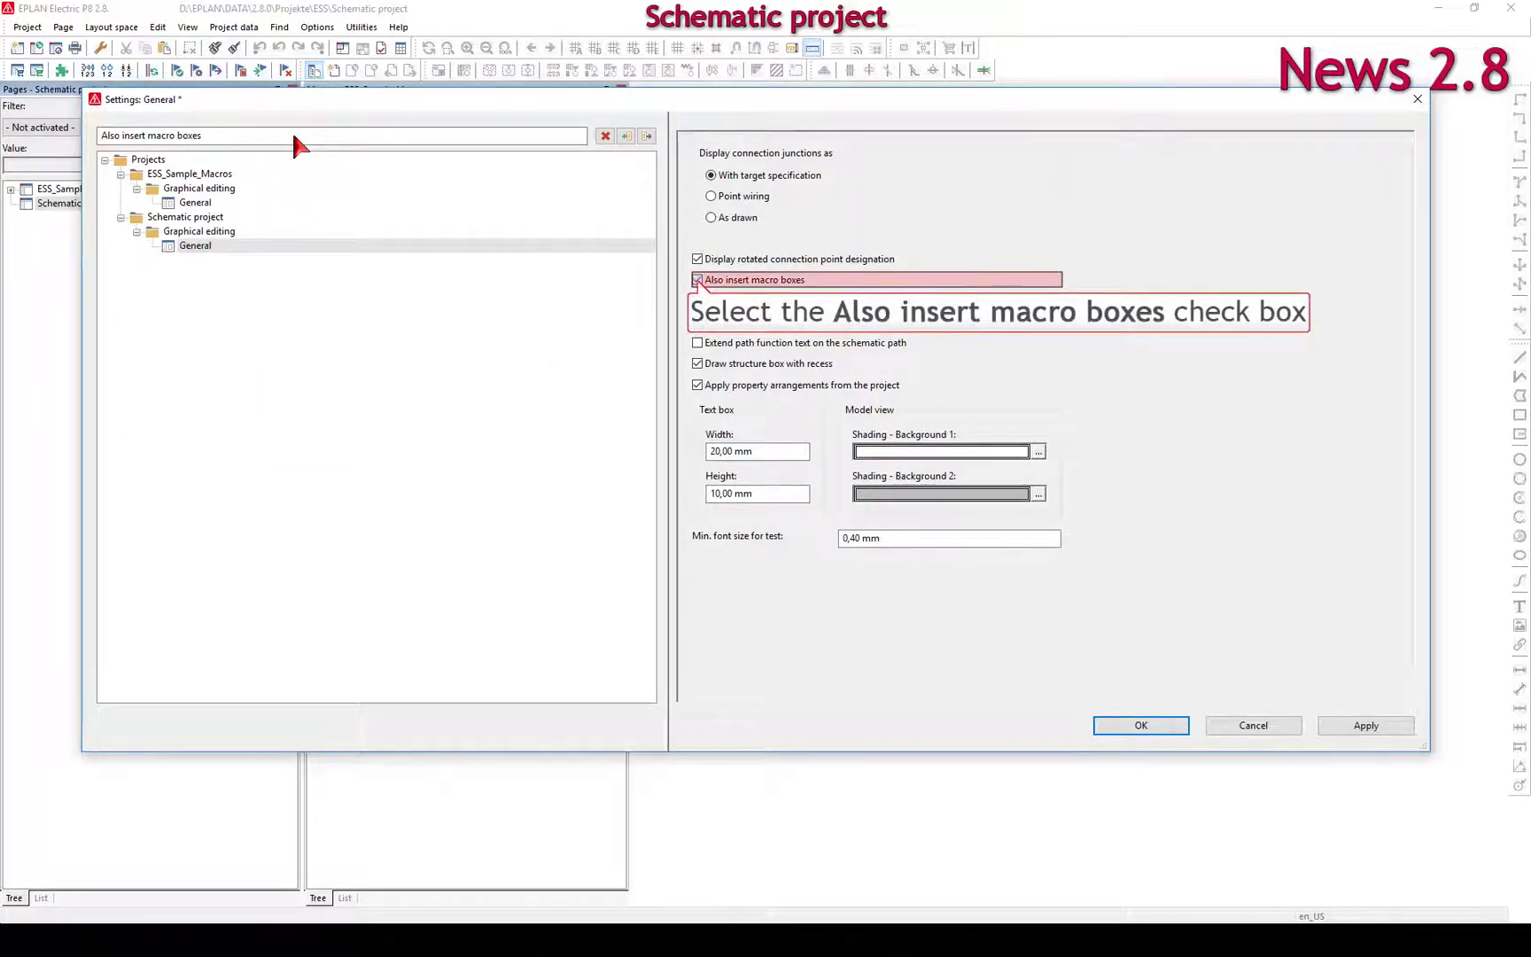
{"action": "left_click", "coordinate": [697, 280]}
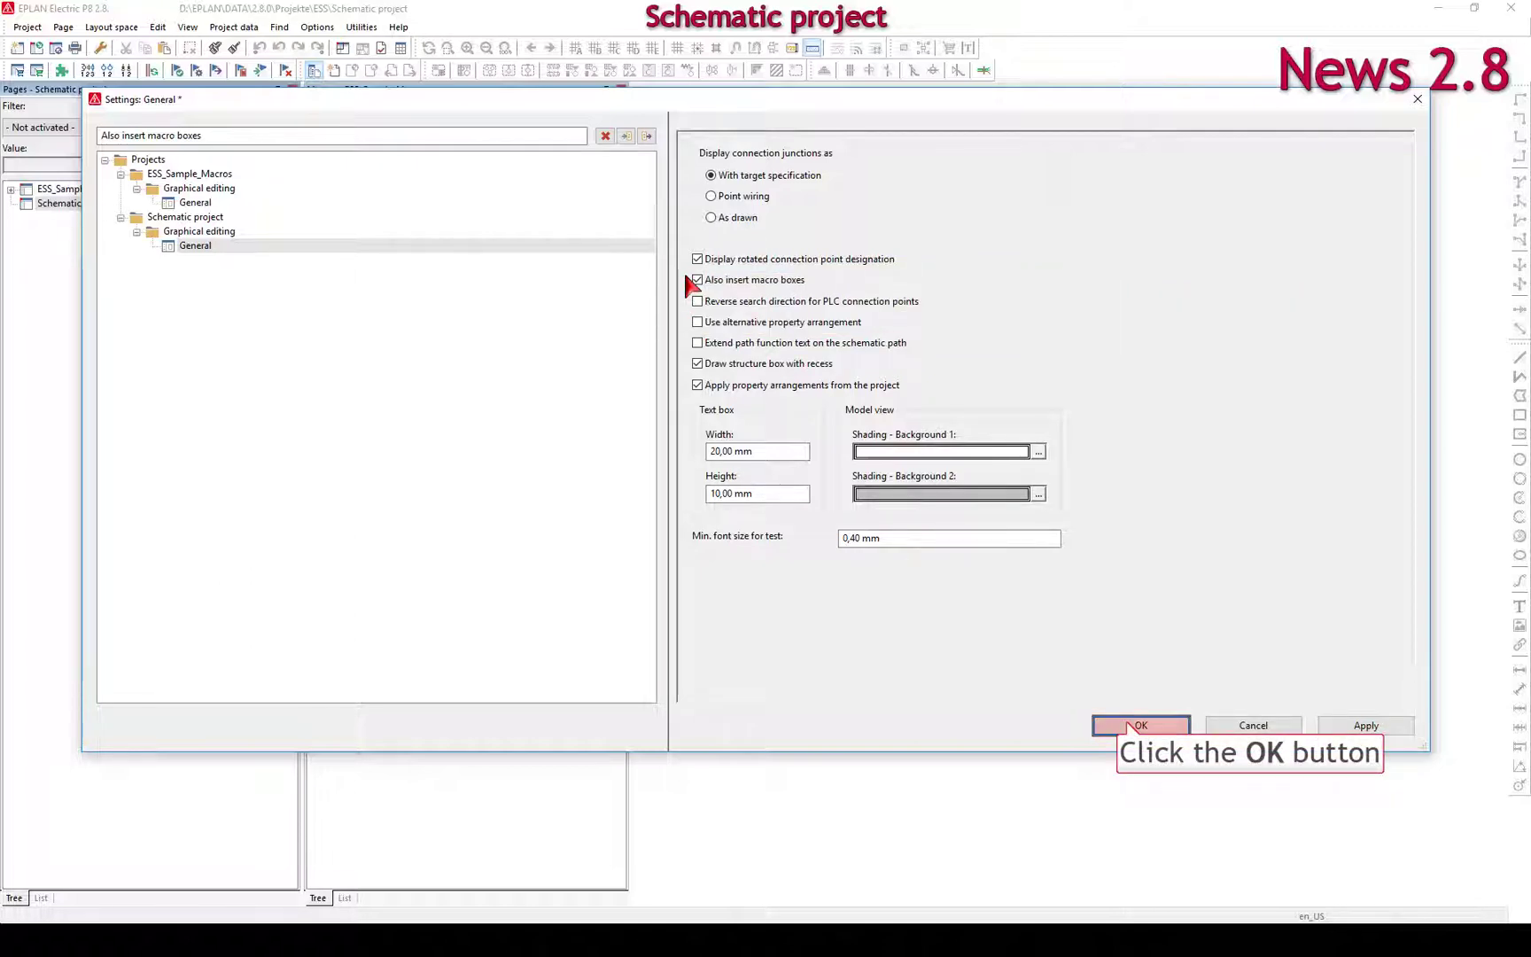
{"action": "left_click", "coordinate": [1131, 725]}
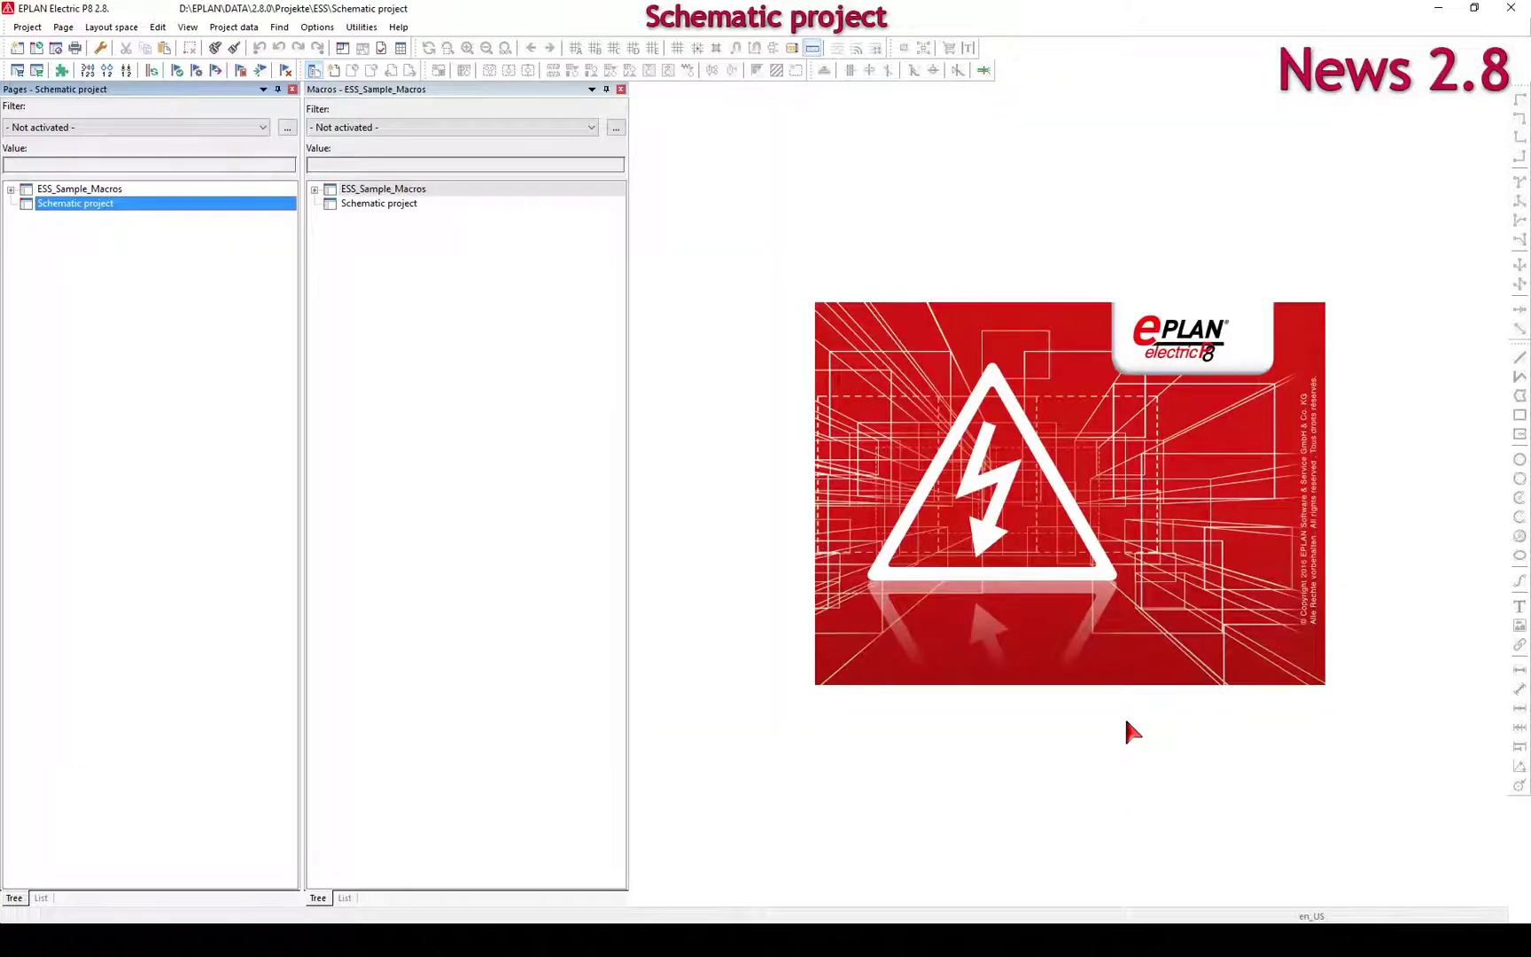
Step: Insert the page macro Schematic_multi-line.emp into the Schematic project and open the new page
{"action": "right_click", "coordinate": [64, 204]}
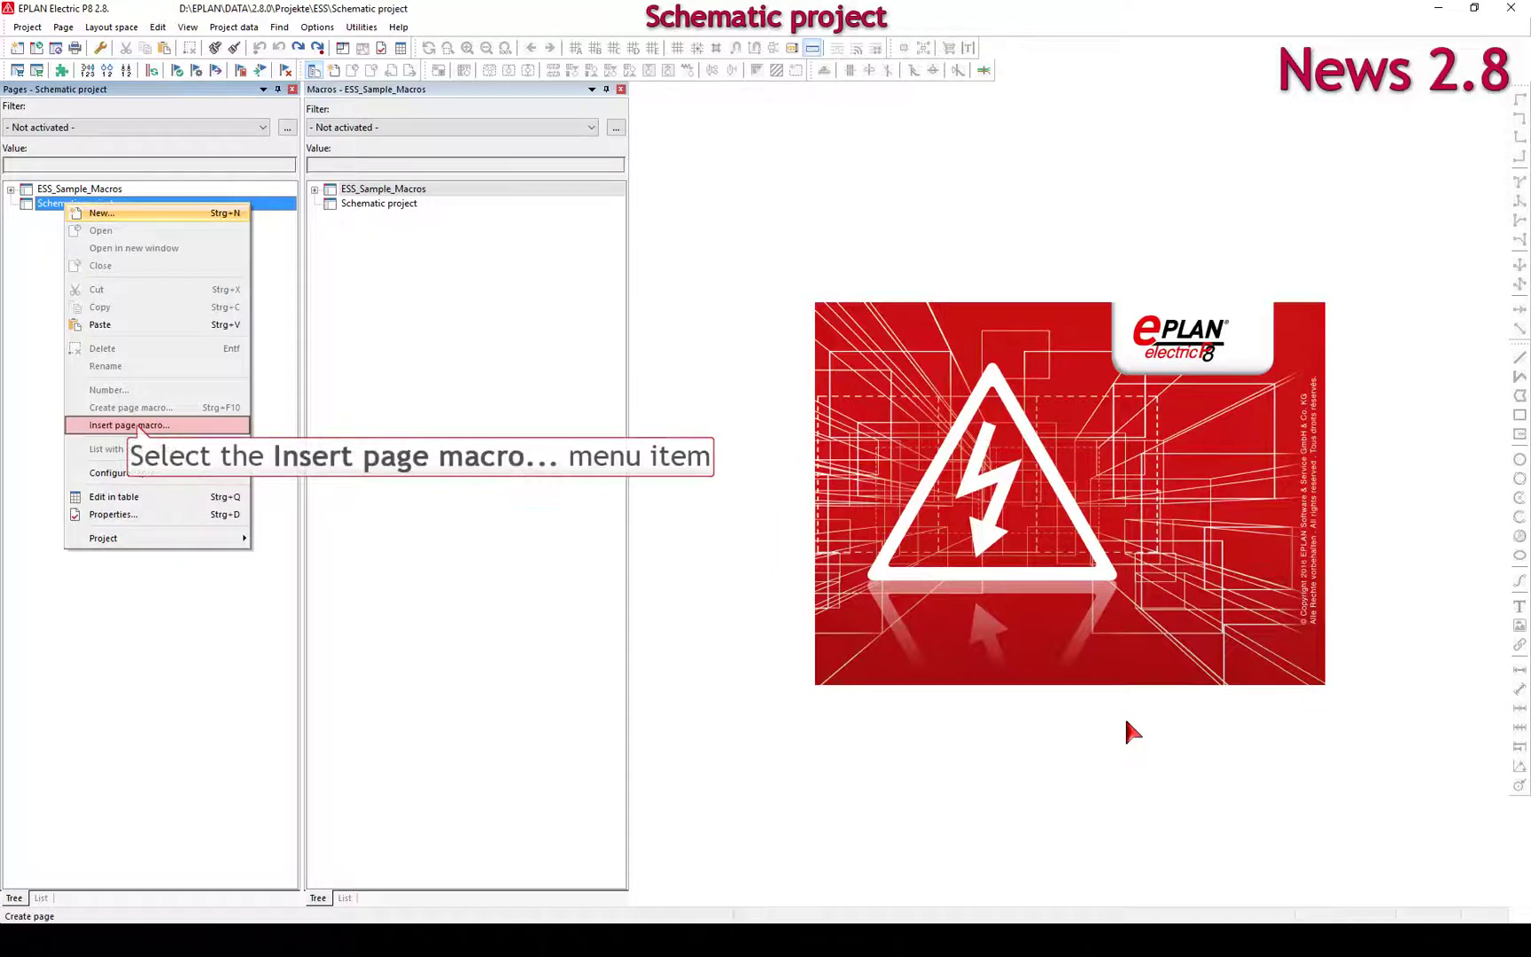
{"action": "left_click", "coordinate": [129, 425]}
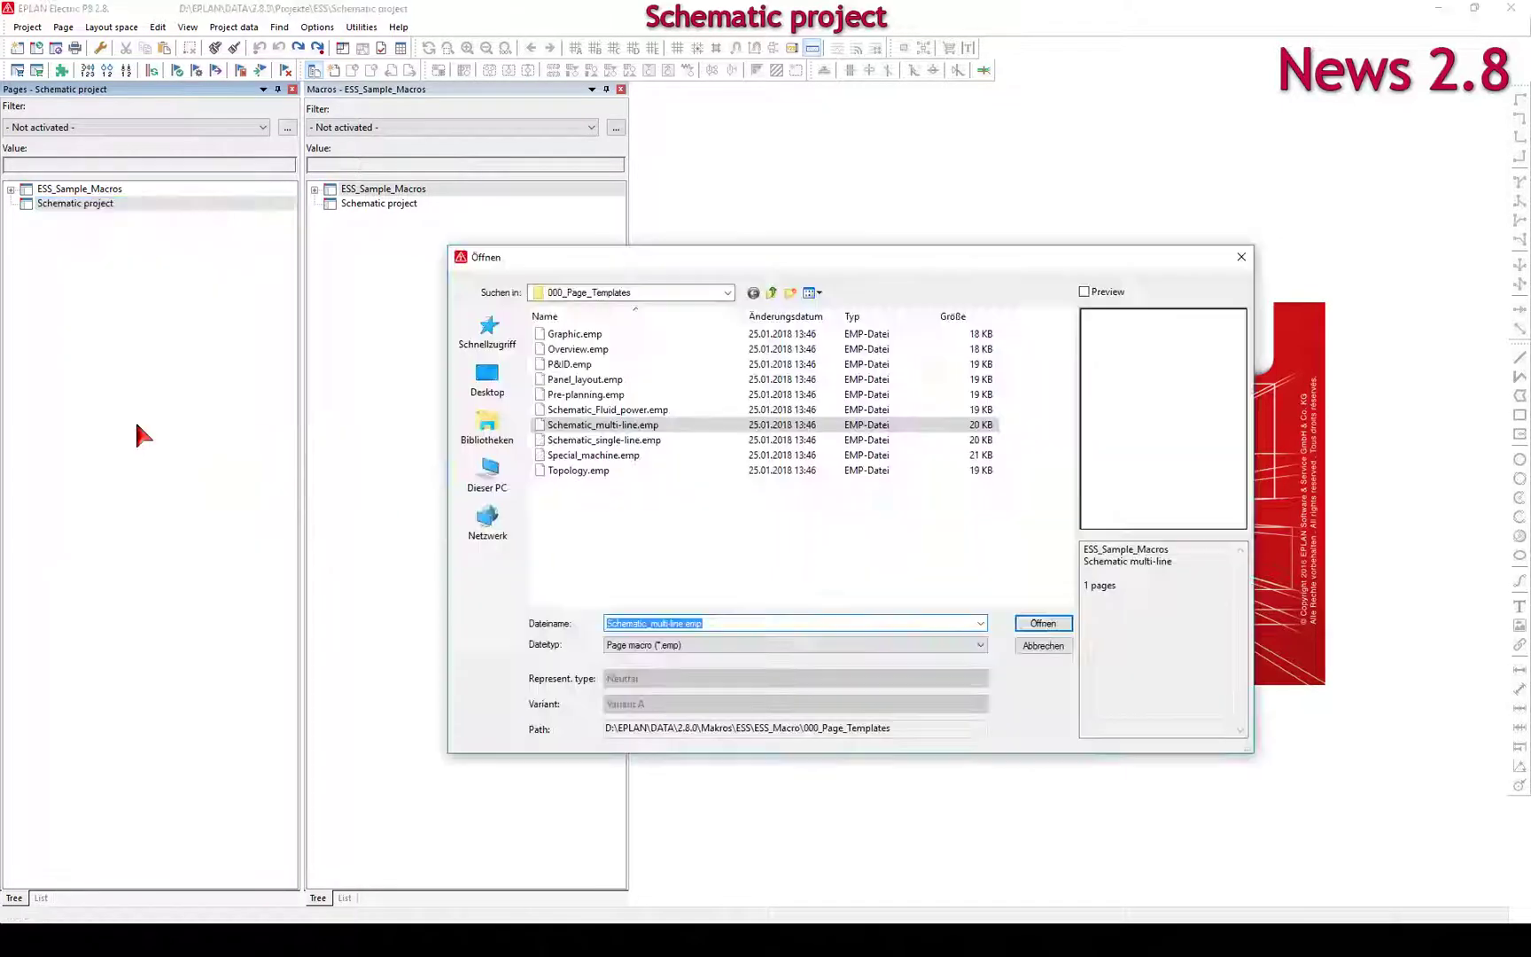
{"action": "left_click", "coordinate": [1043, 623]}
{"action": "right_click", "coordinate": [168, 218]}
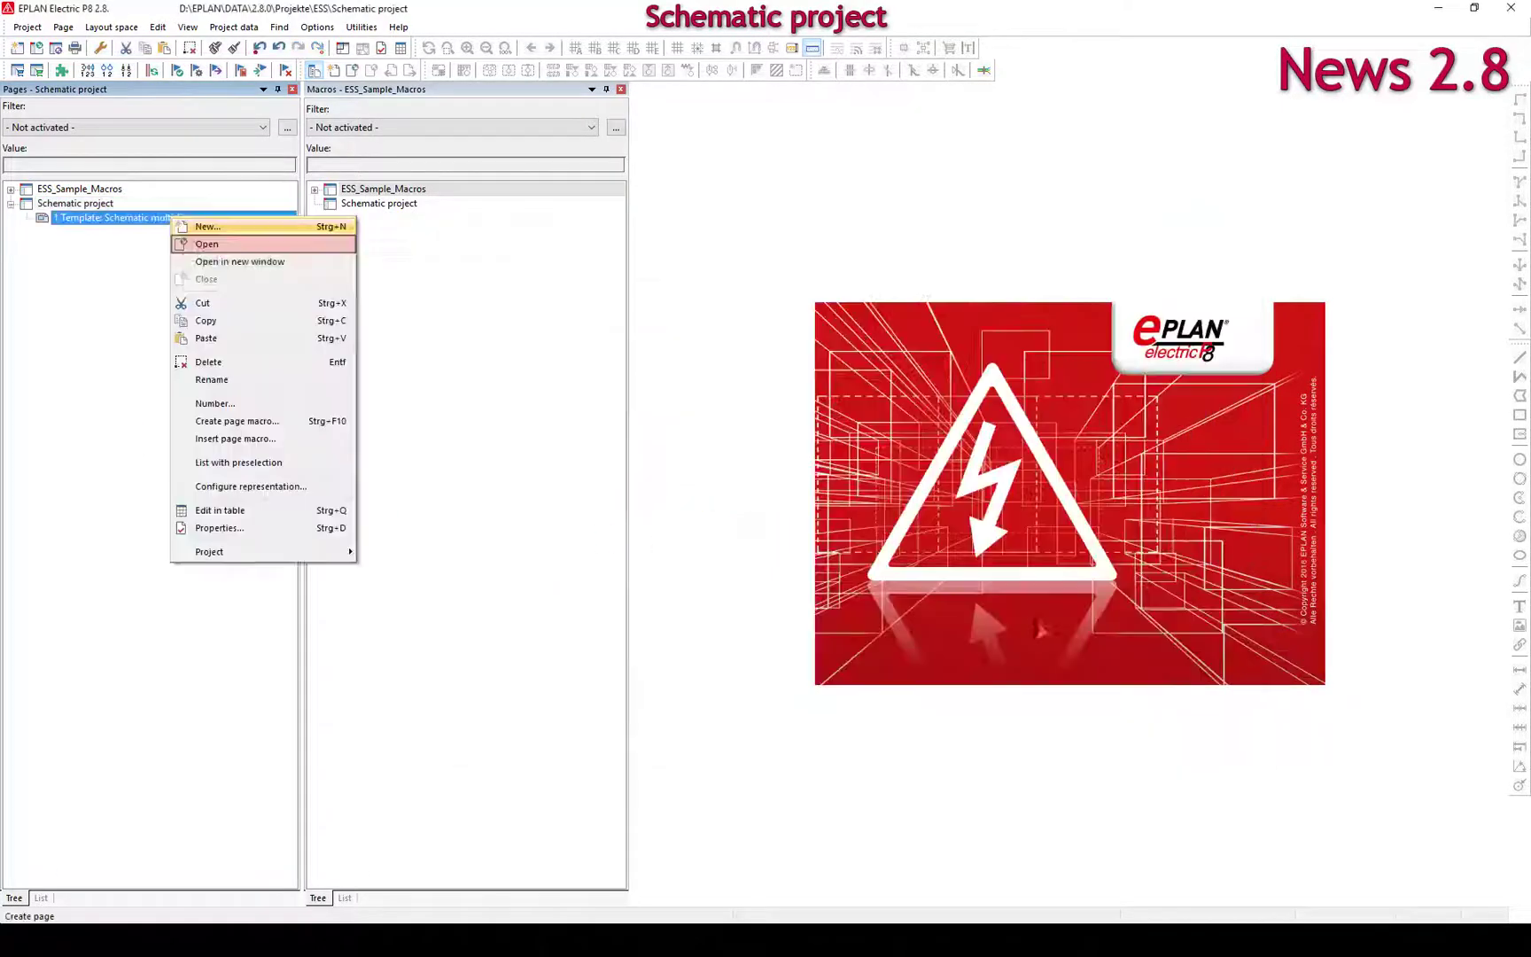
{"action": "left_click", "coordinate": [192, 245]}
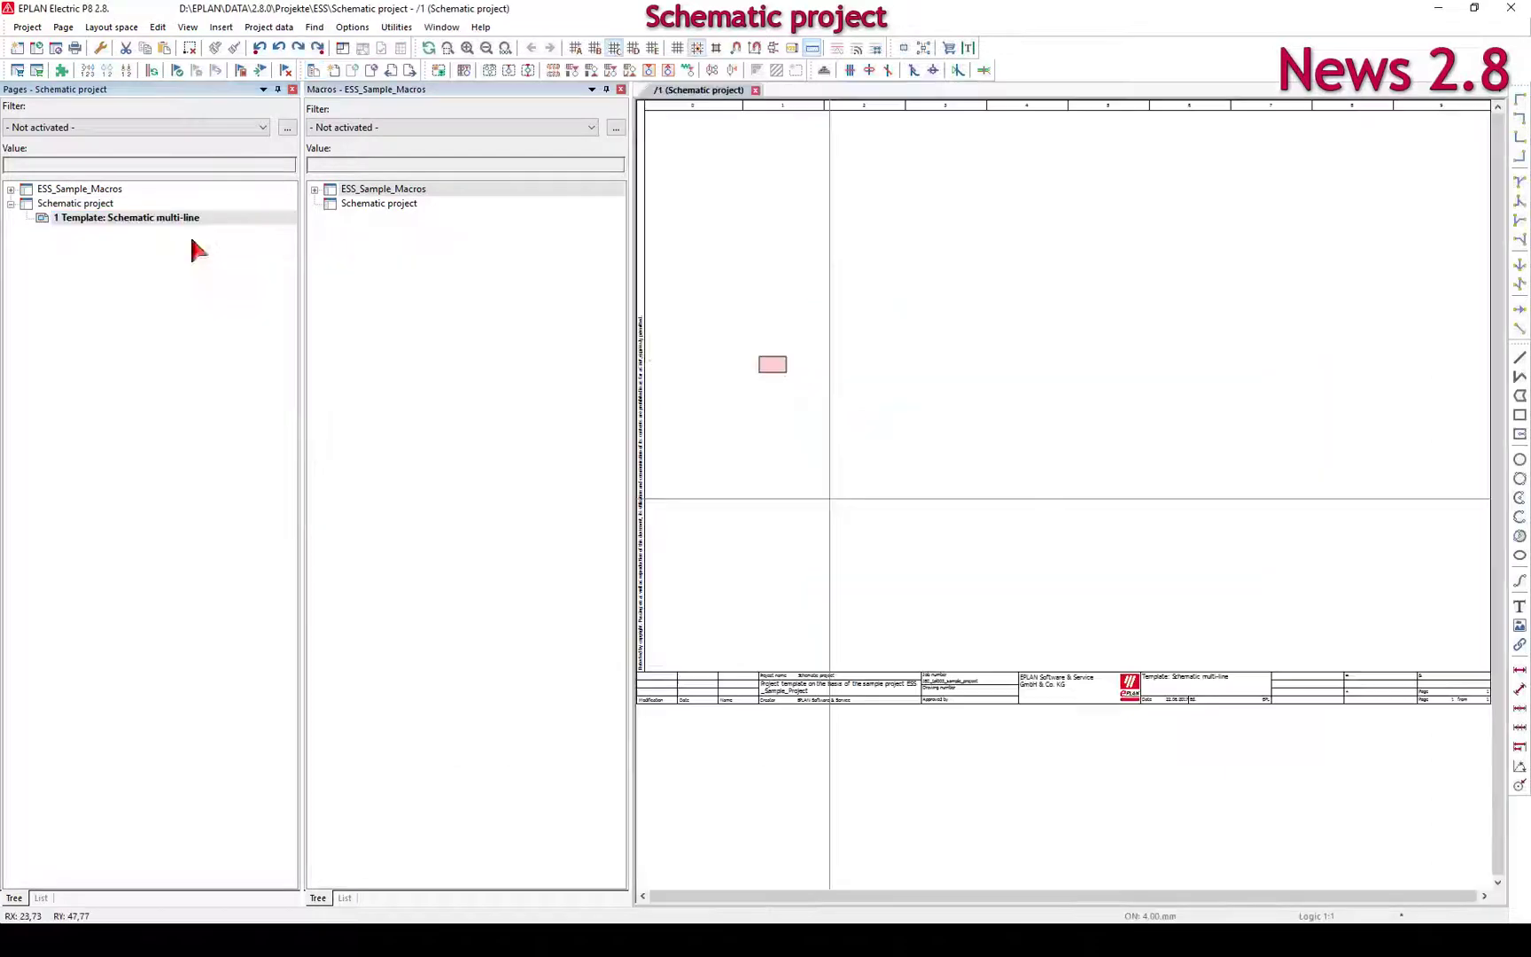
Step: Insert the window macro 400VAC_Power_Supply.ema from 101_01_Variant_1 onto the multi-line schematic page
{"action": "right_click", "coordinate": [772, 367]}
{"action": "left_click", "coordinate": [824, 494]}
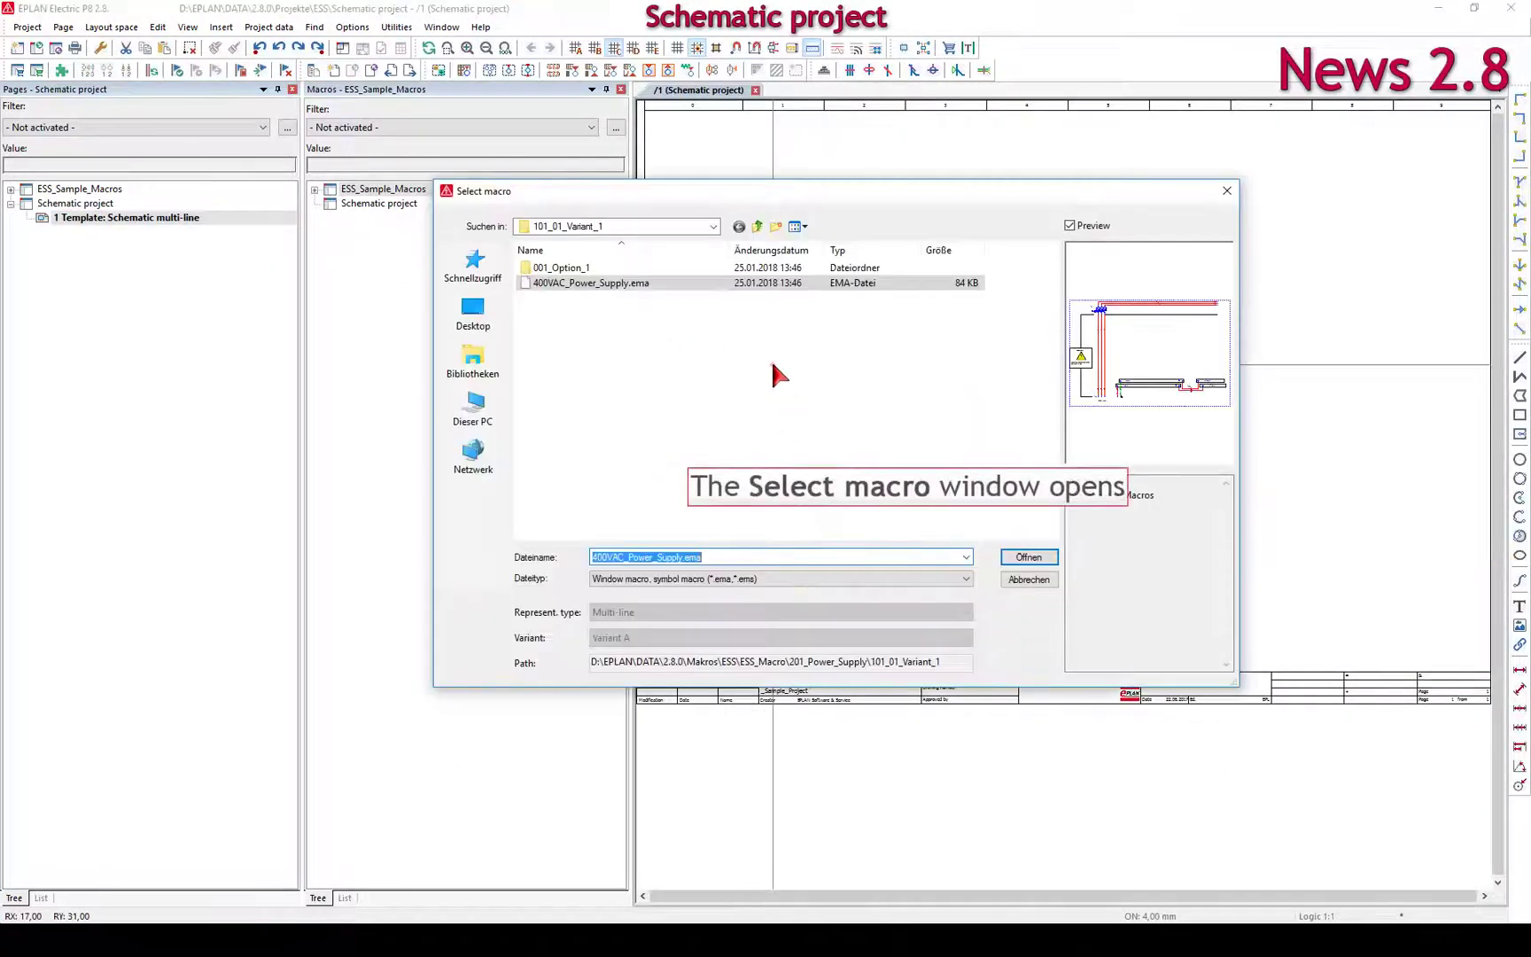
{"action": "left_click", "coordinate": [674, 282]}
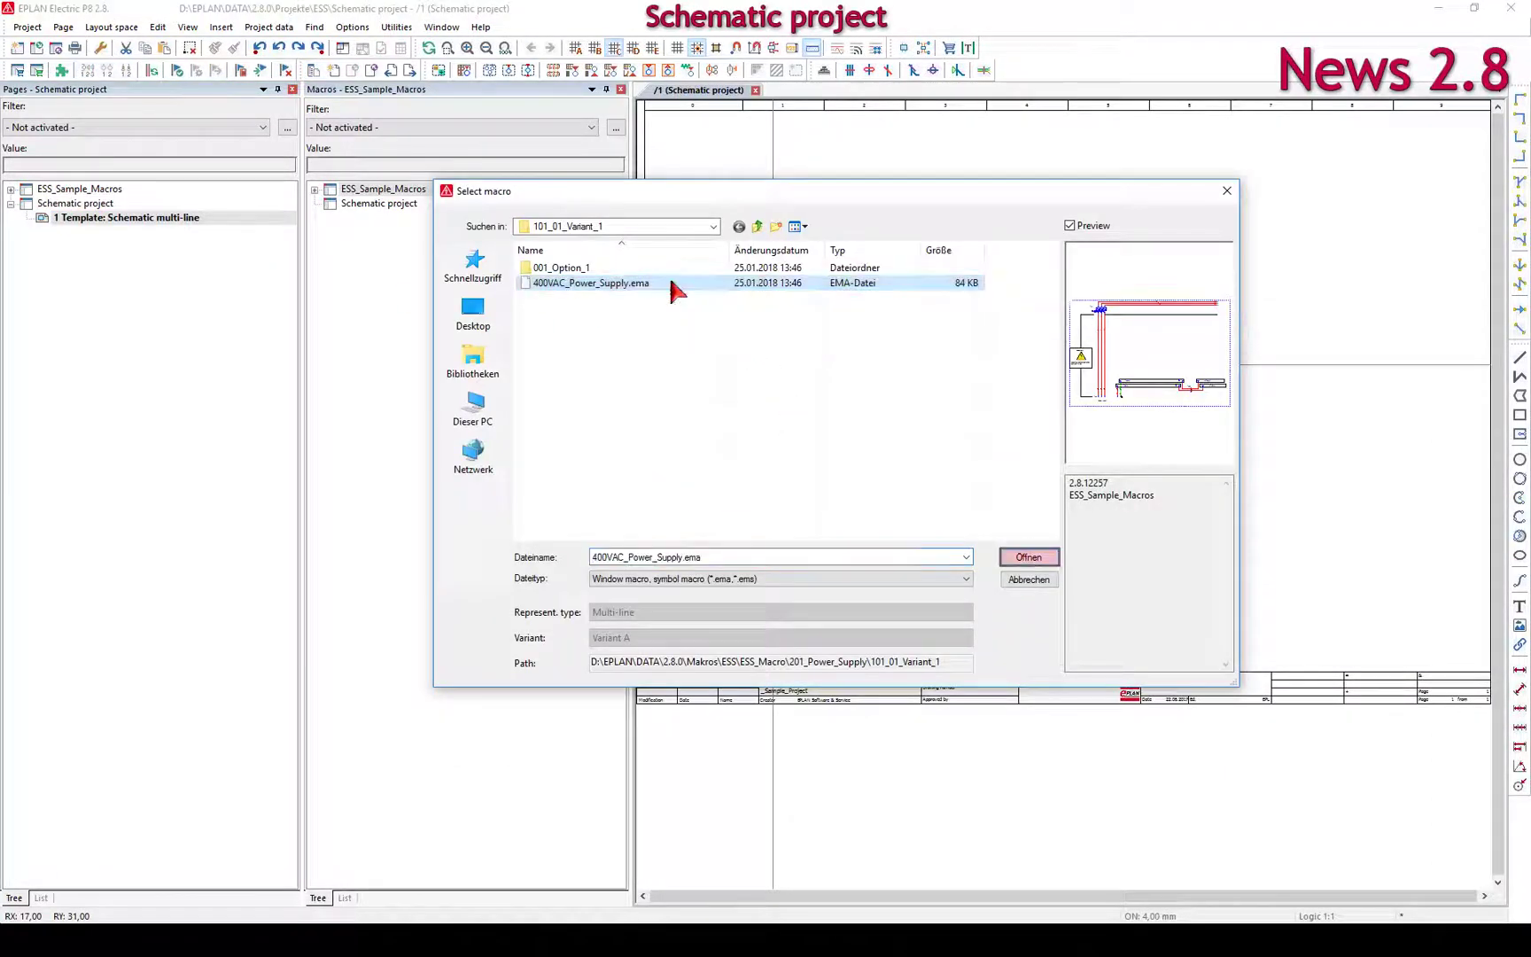
{"action": "left_click", "coordinate": [1028, 557]}
{"action": "left_click", "coordinate": [663, 447]}
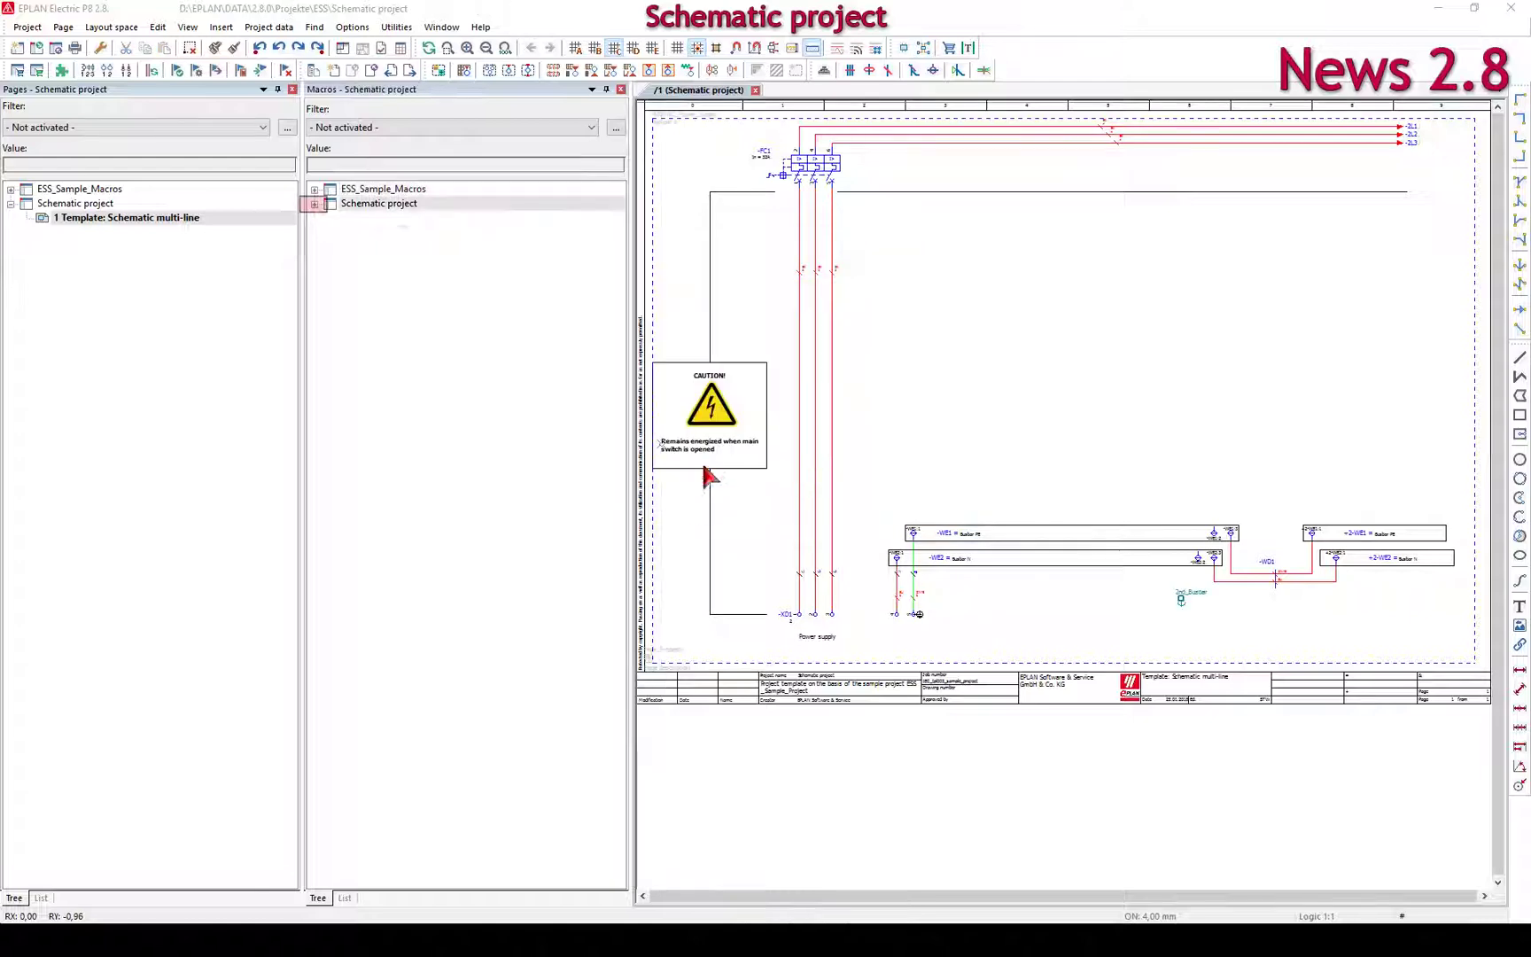
{"action": "left_click", "coordinate": [713, 467]}
Step: Expand the Schematic project's referencing macros down to the contents of 400VAC_Power_Supply, Multi-line, Variant A
{"action": "left_click", "coordinate": [316, 204]}
{"action": "left_click", "coordinate": [330, 218]}
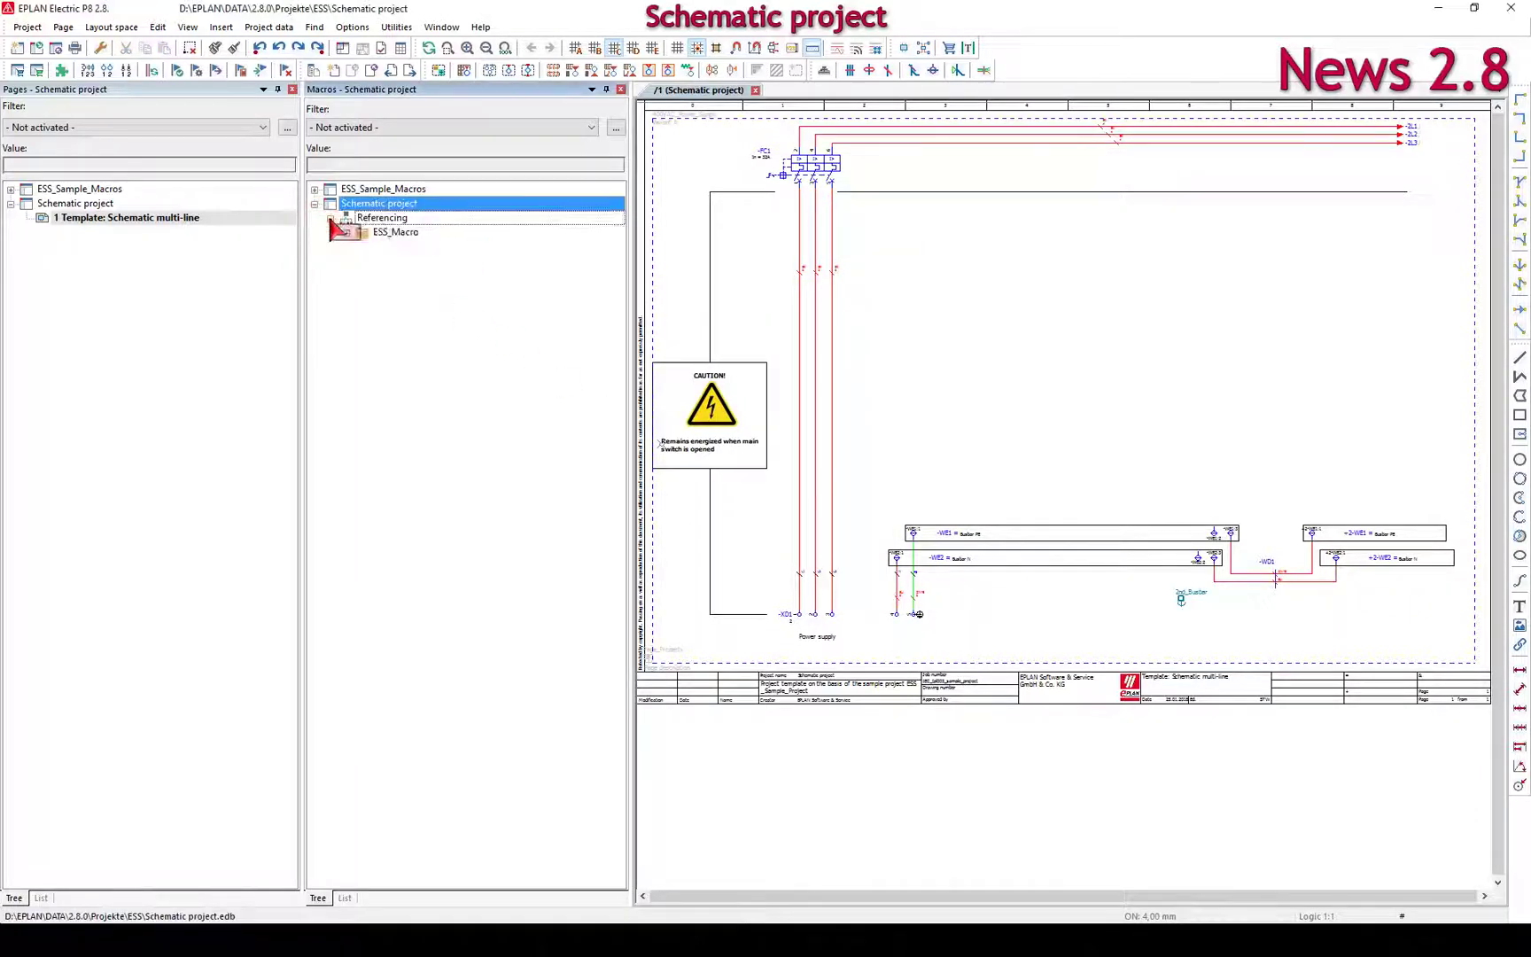
{"action": "left_click", "coordinate": [347, 233]}
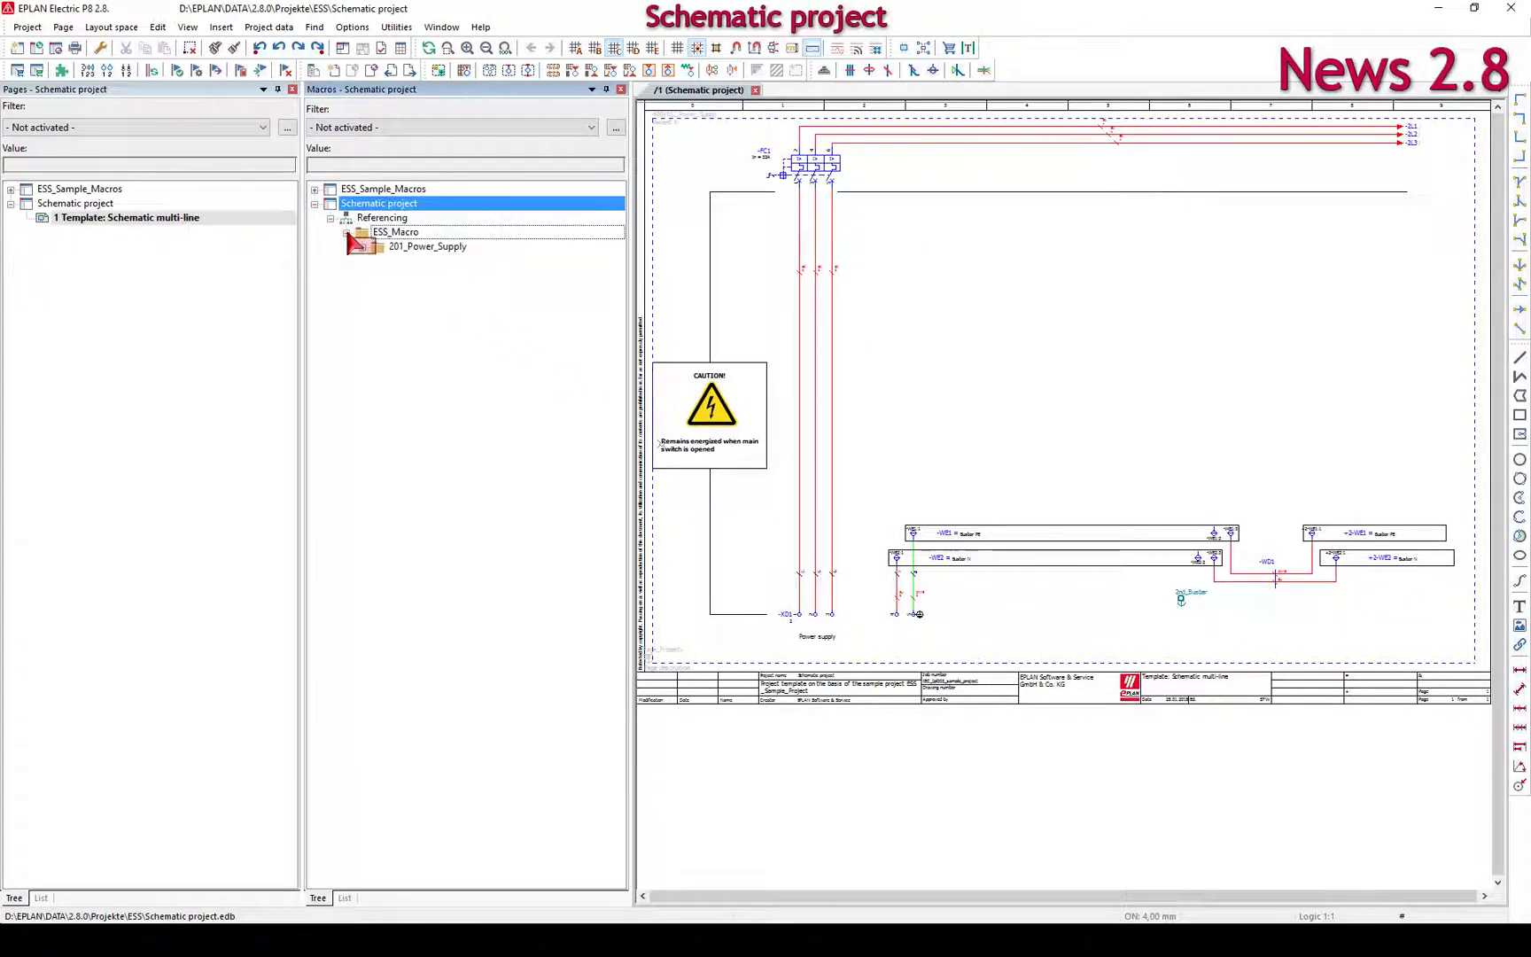
{"action": "left_click", "coordinate": [363, 247]}
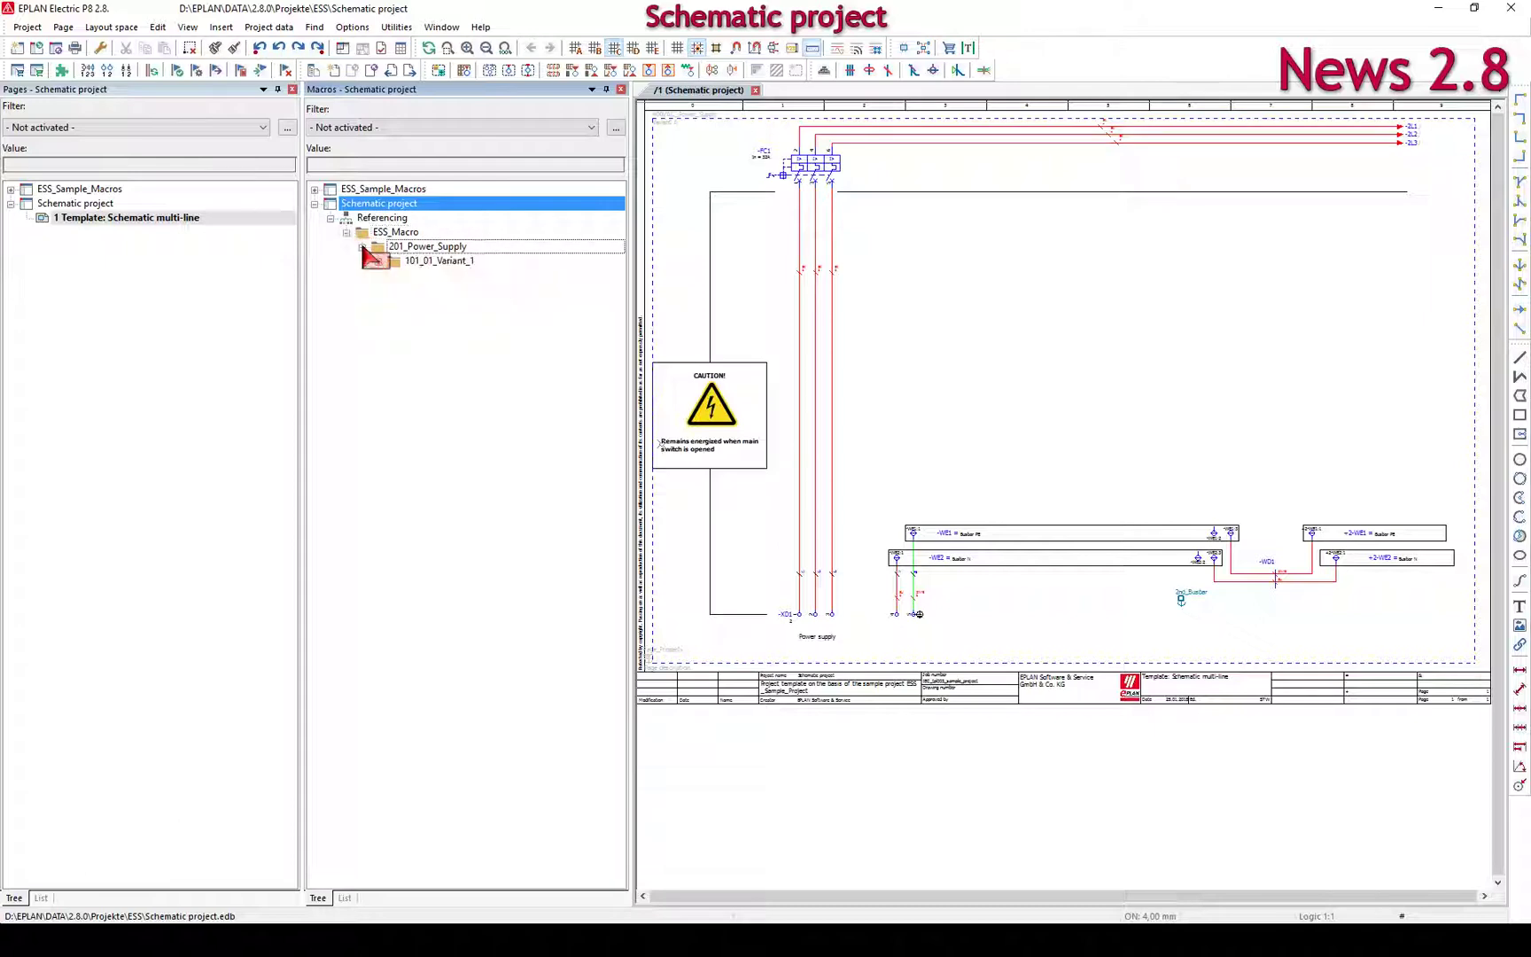
{"action": "left_click", "coordinate": [378, 262]}
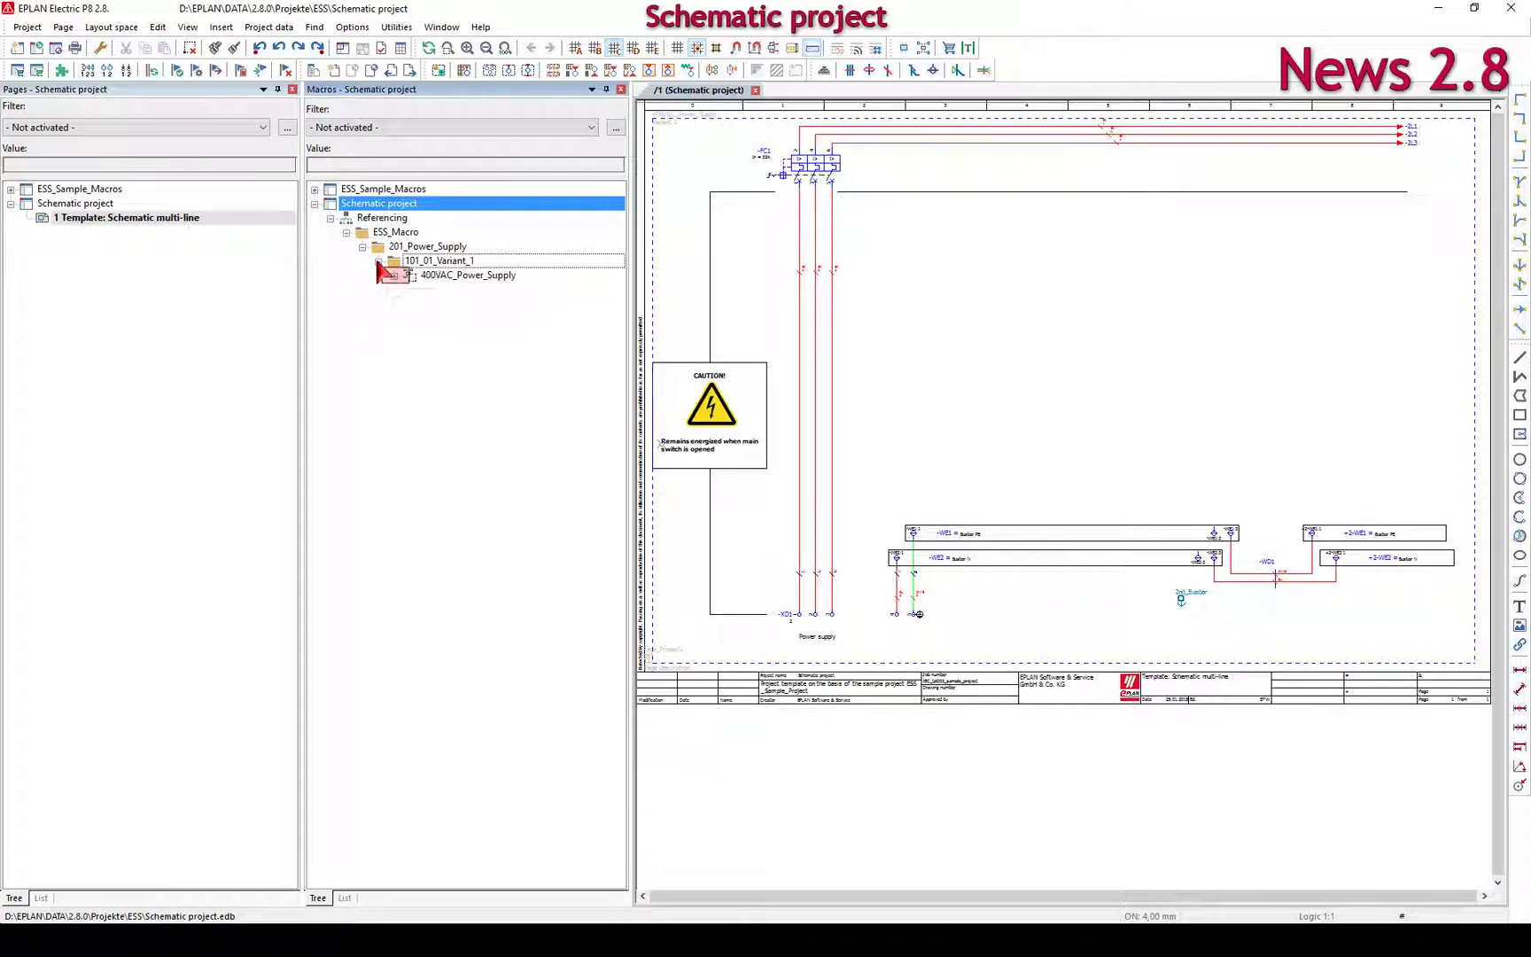
{"action": "left_click", "coordinate": [395, 275]}
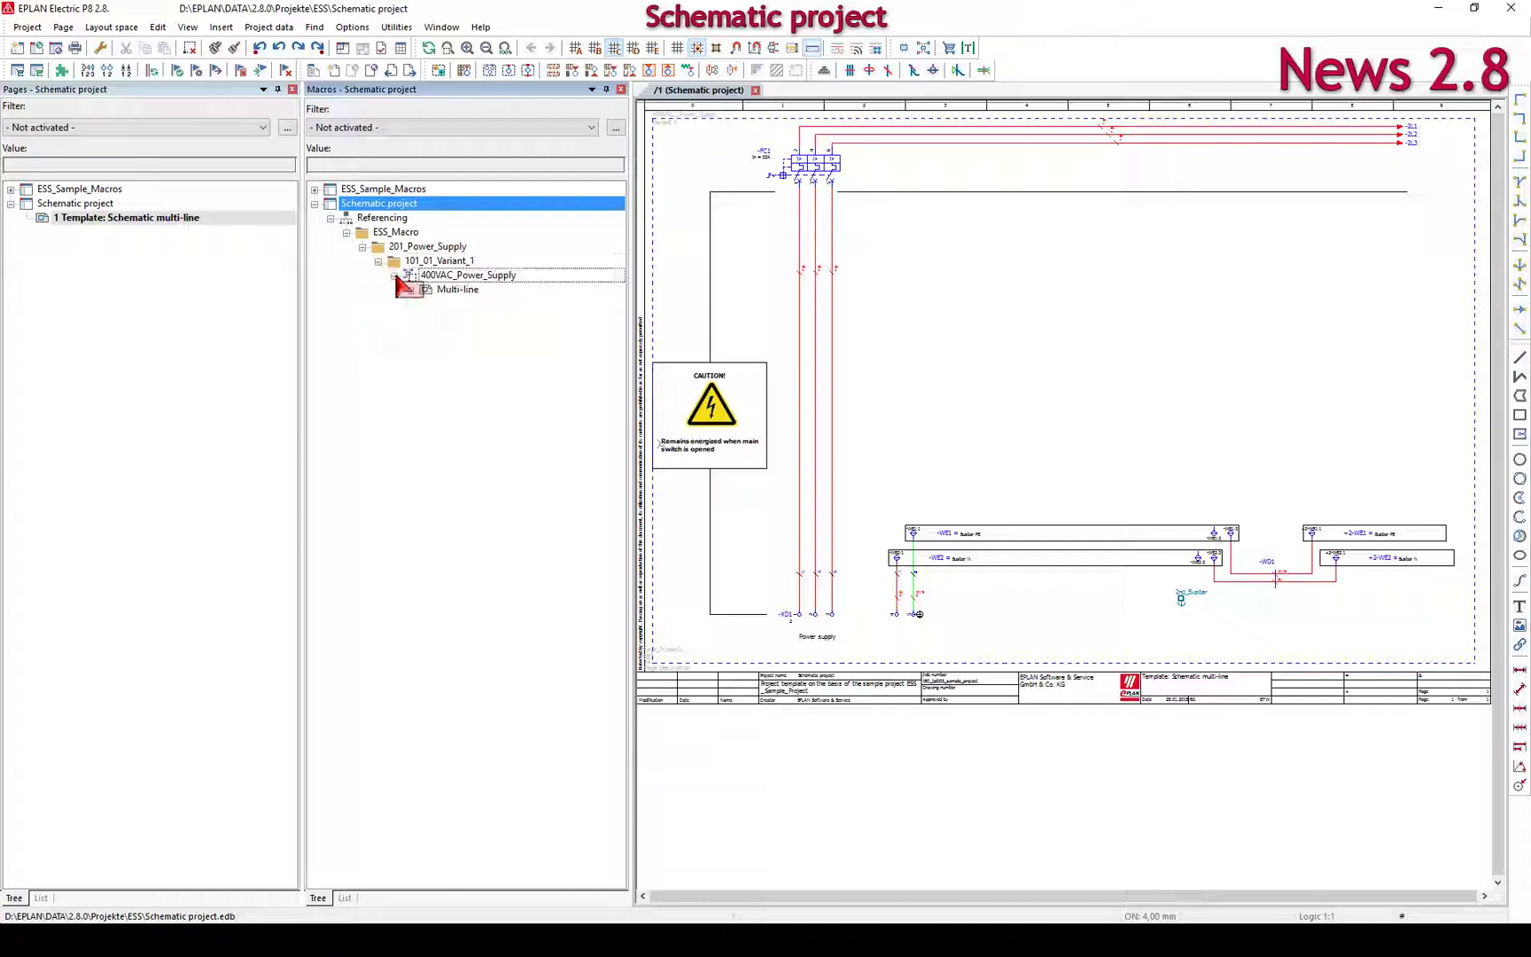
{"action": "left_click", "coordinate": [410, 289]}
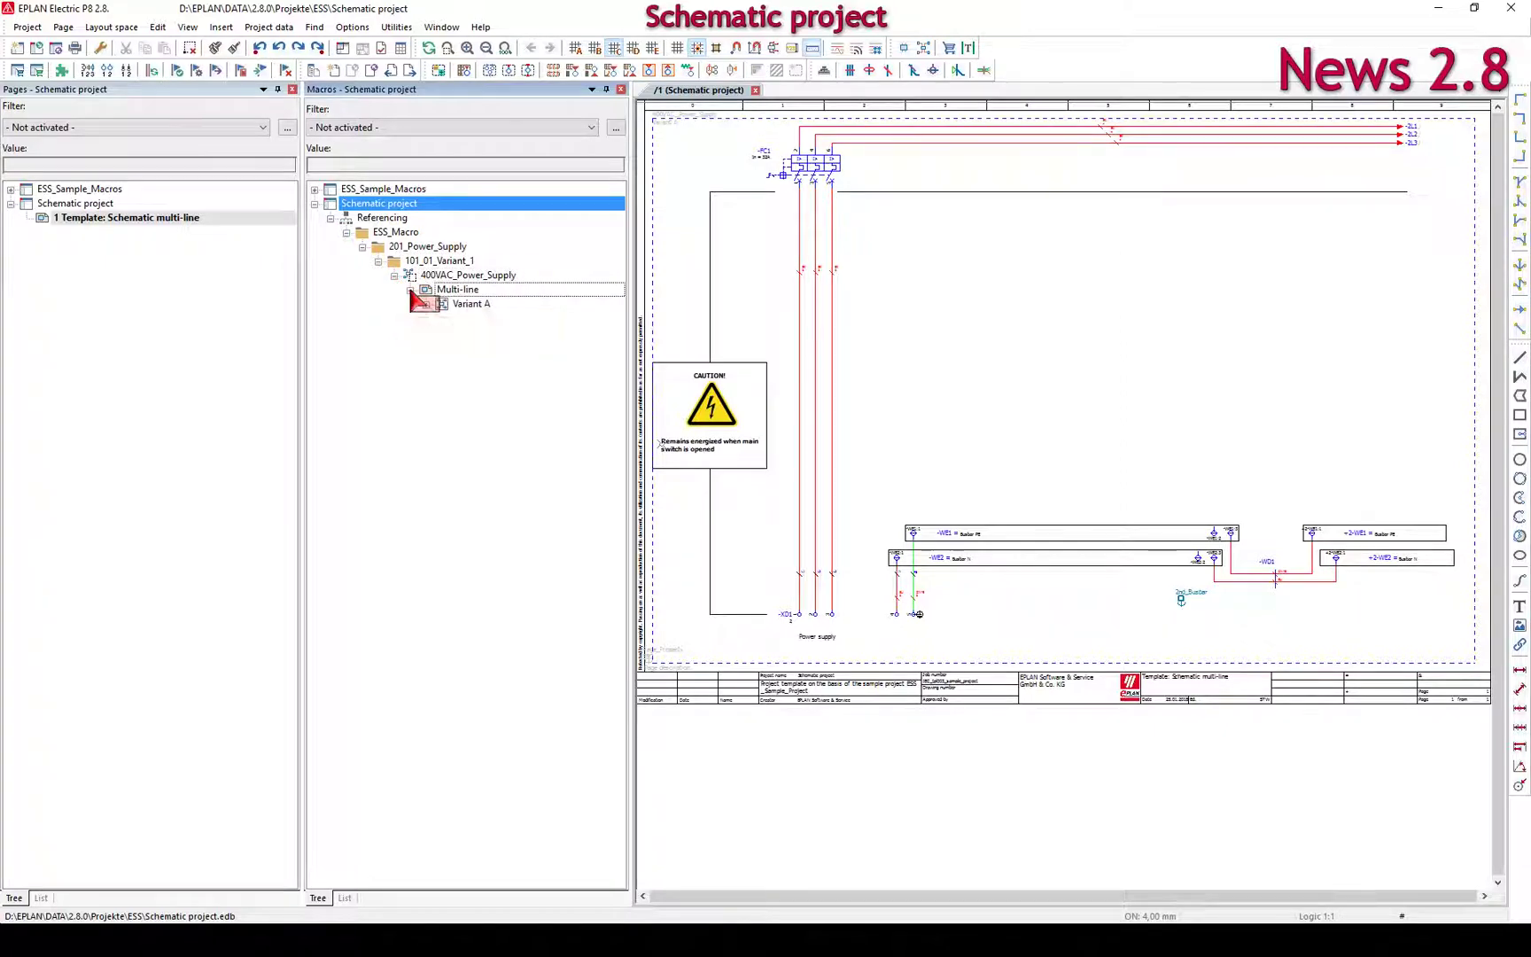
{"action": "left_click", "coordinate": [427, 304]}
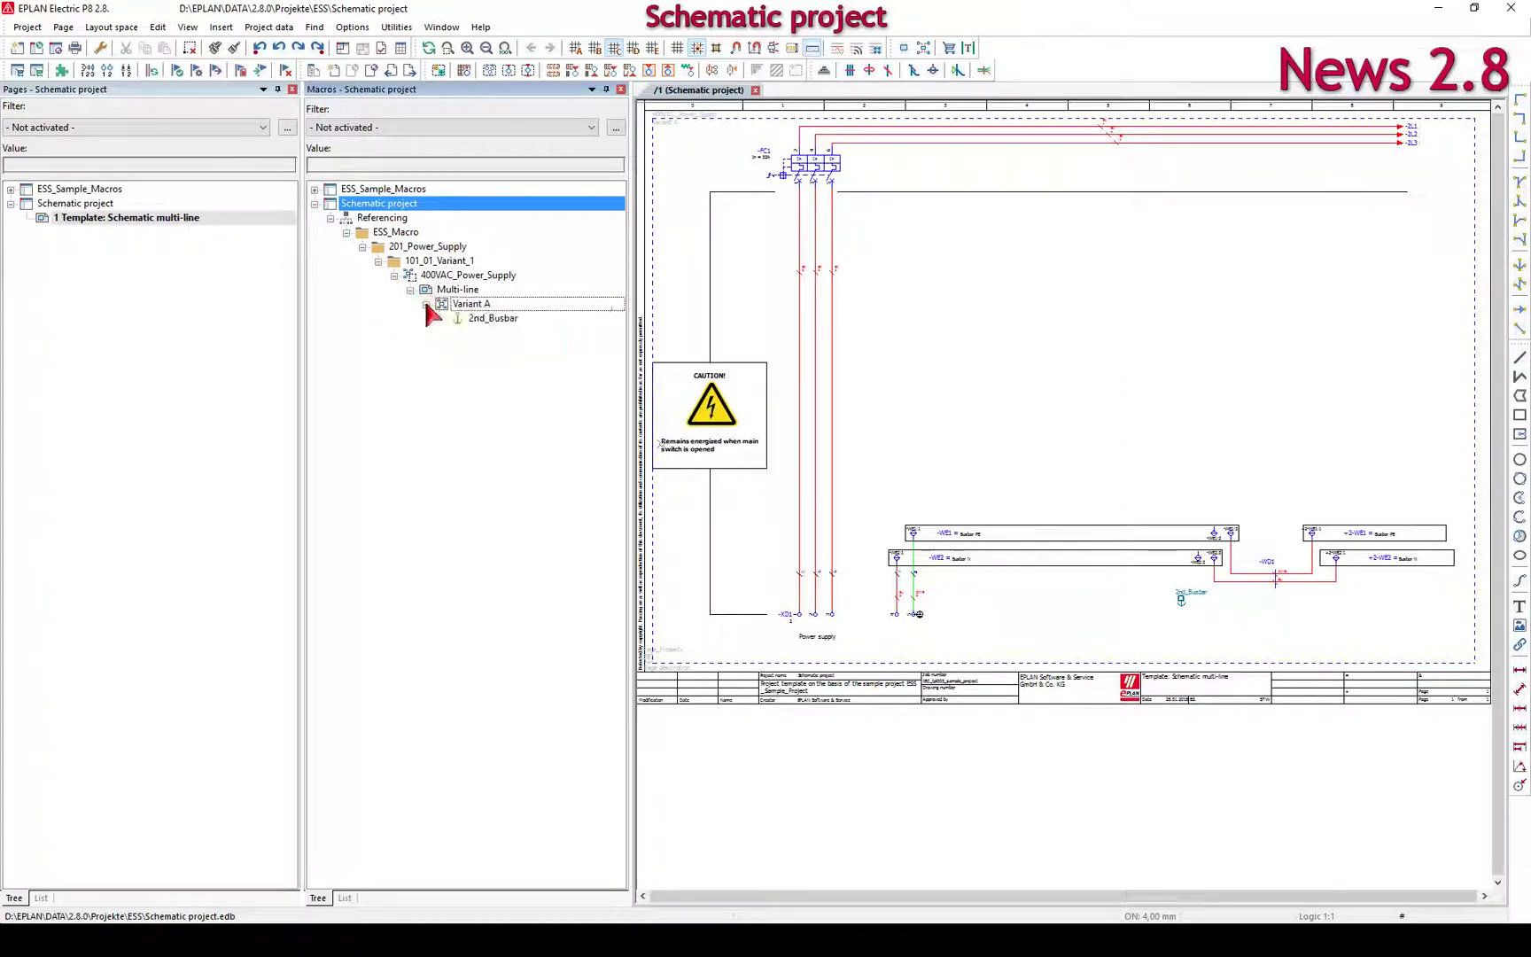
Step: Insert the window macro Measuring_Transformer.ema from 001_Option_1 onto the supply lines above the power supply terminals, using the Number insertion mode
{"action": "right_click", "coordinate": [901, 364]}
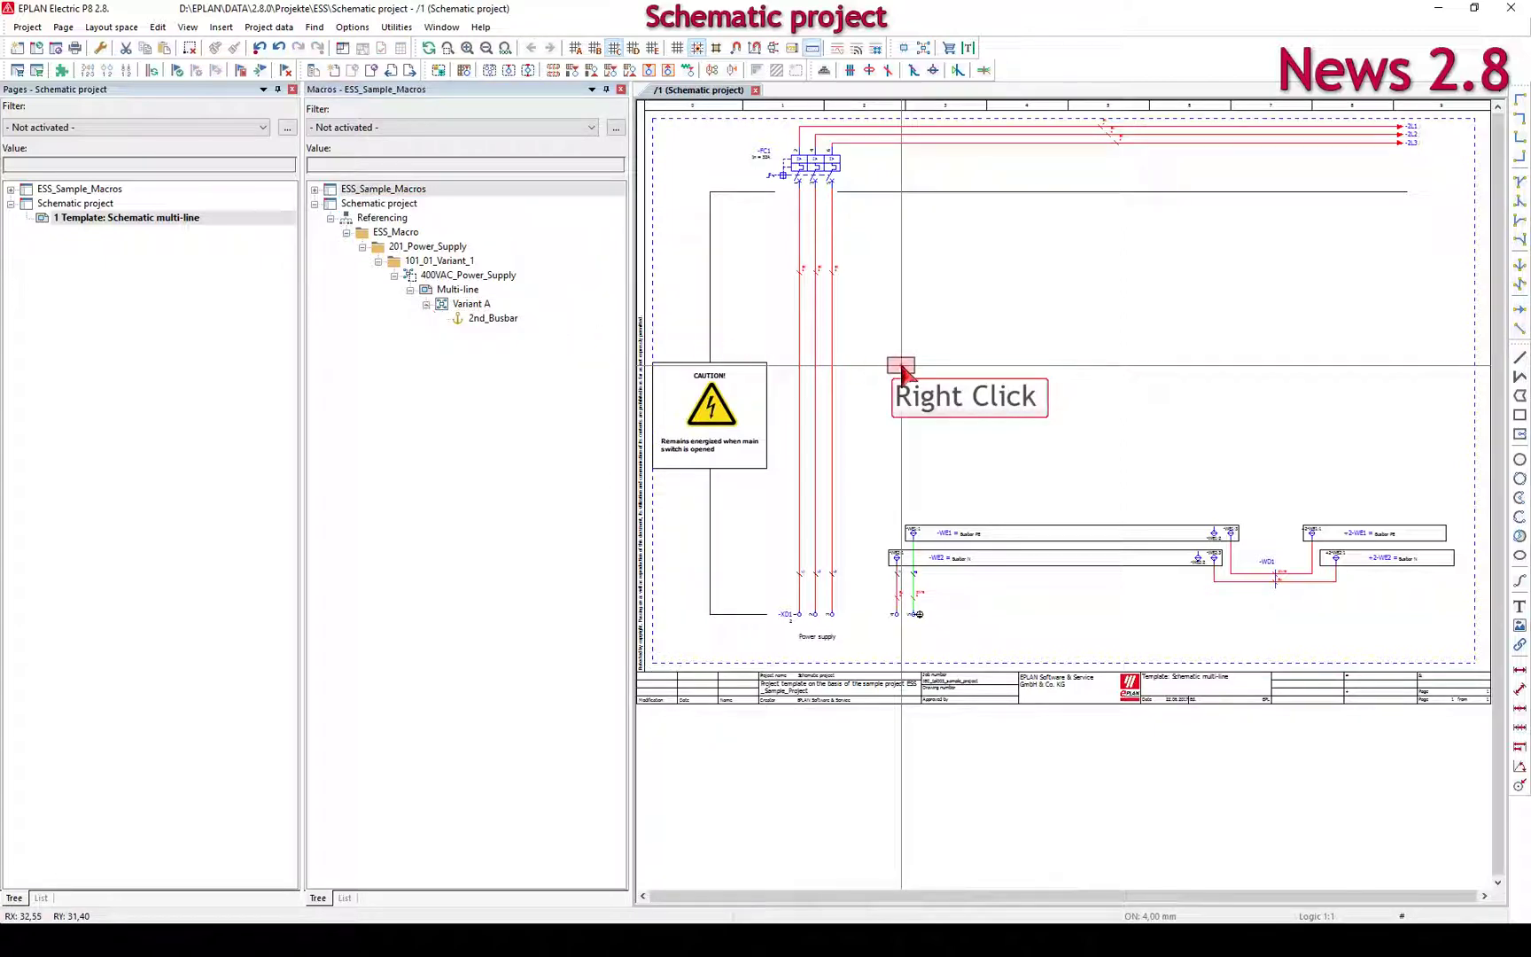
{"action": "right_click", "coordinate": [902, 365]}
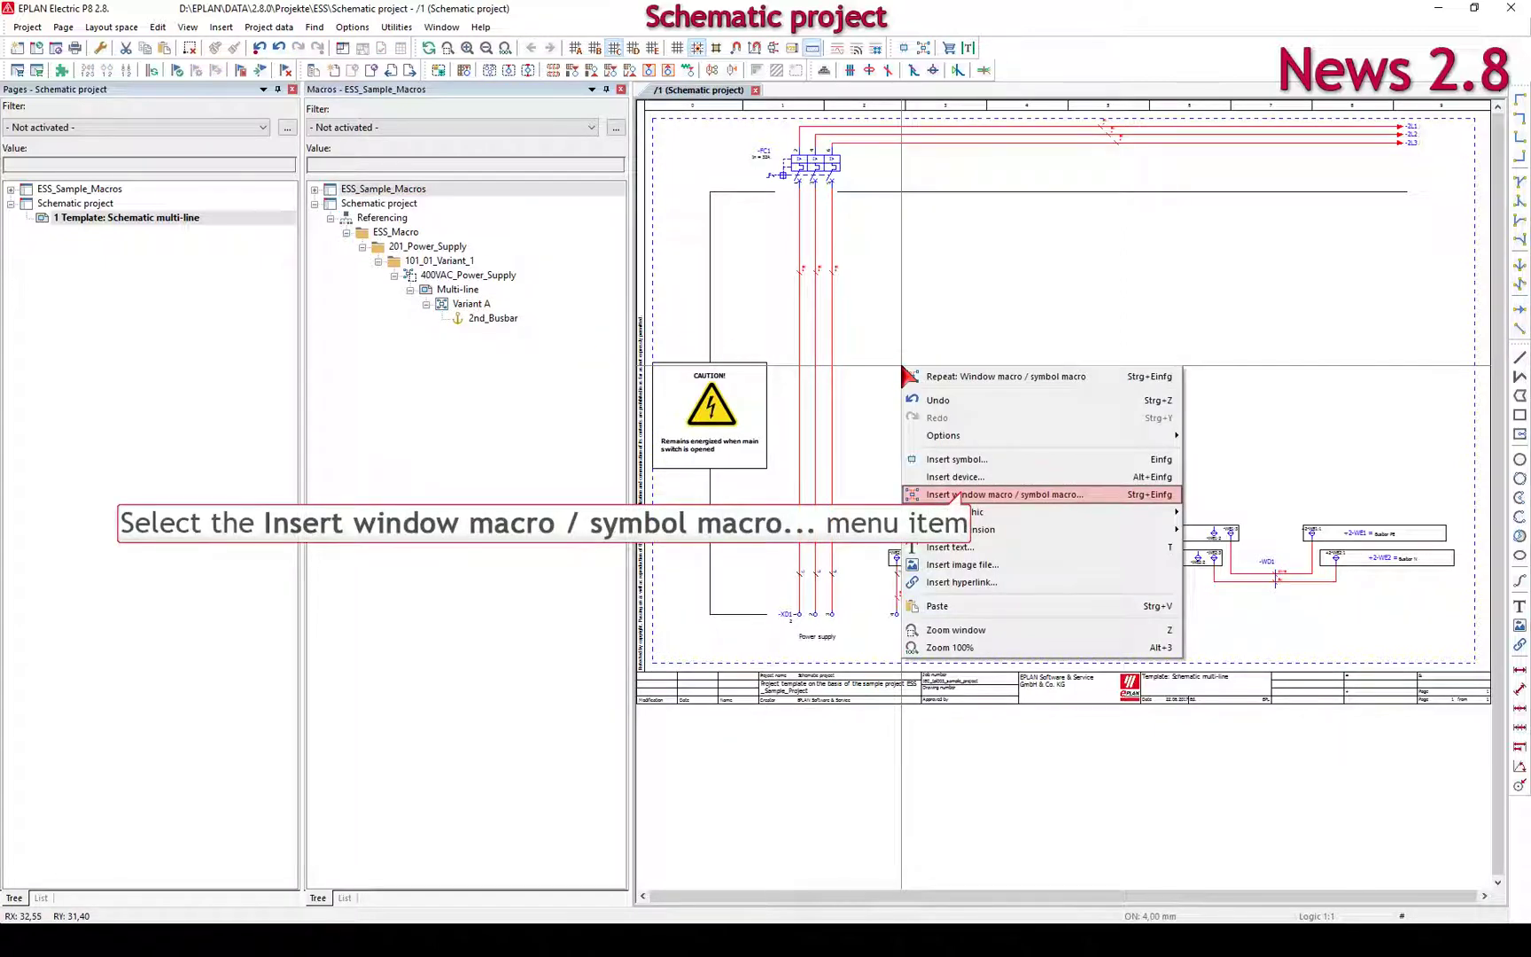
{"action": "left_click", "coordinate": [961, 493]}
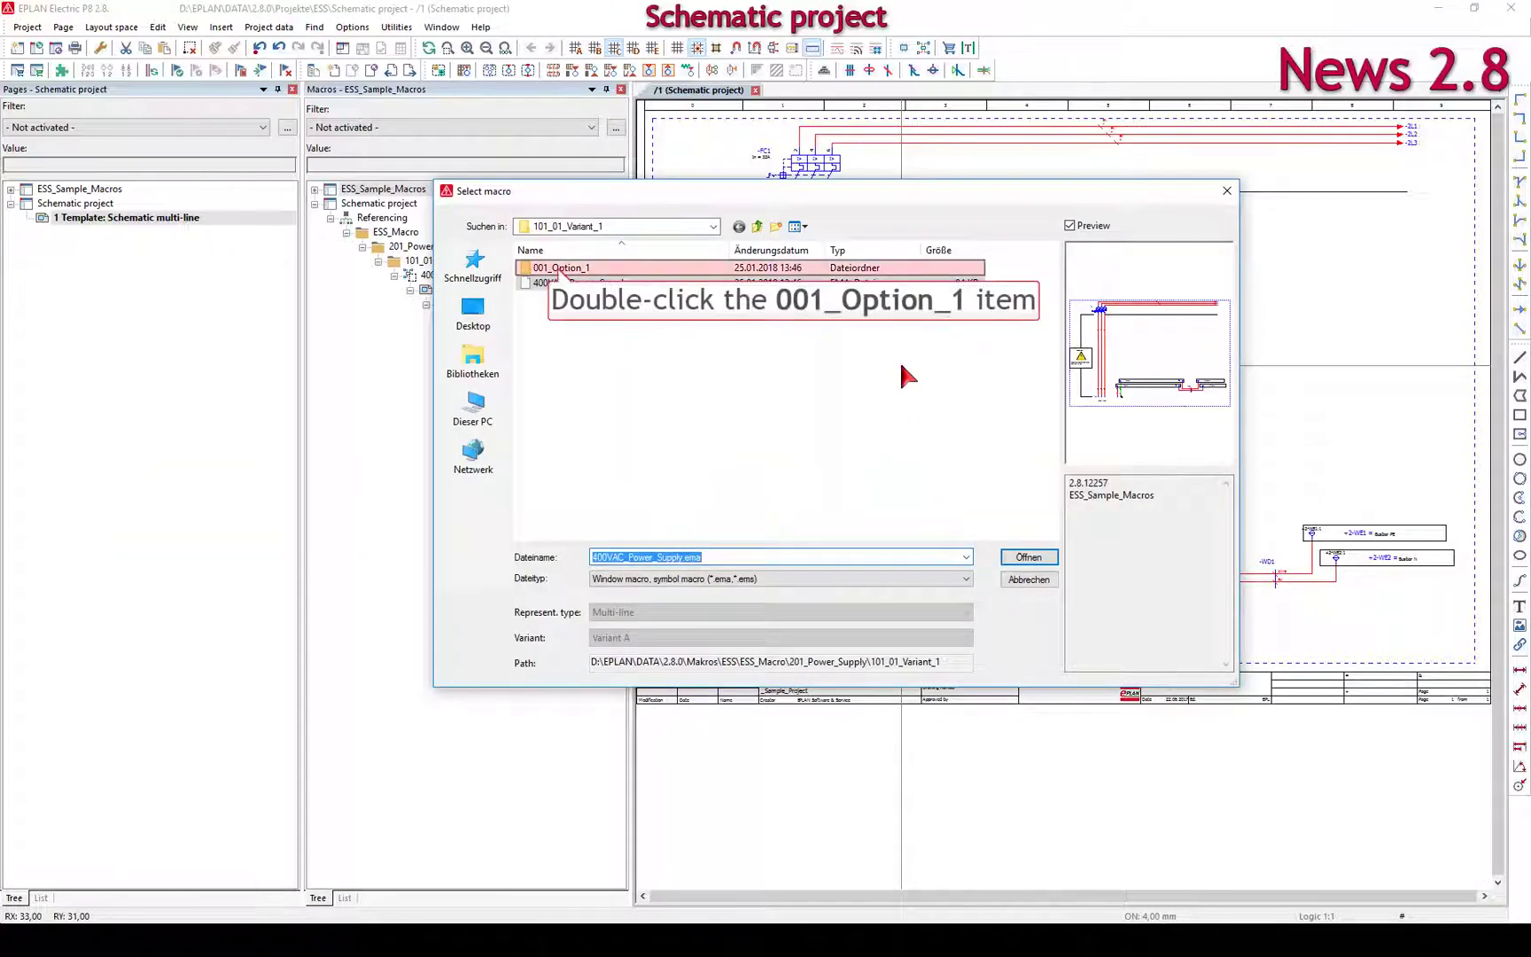
{"action": "double_click", "coordinate": [560, 268]}
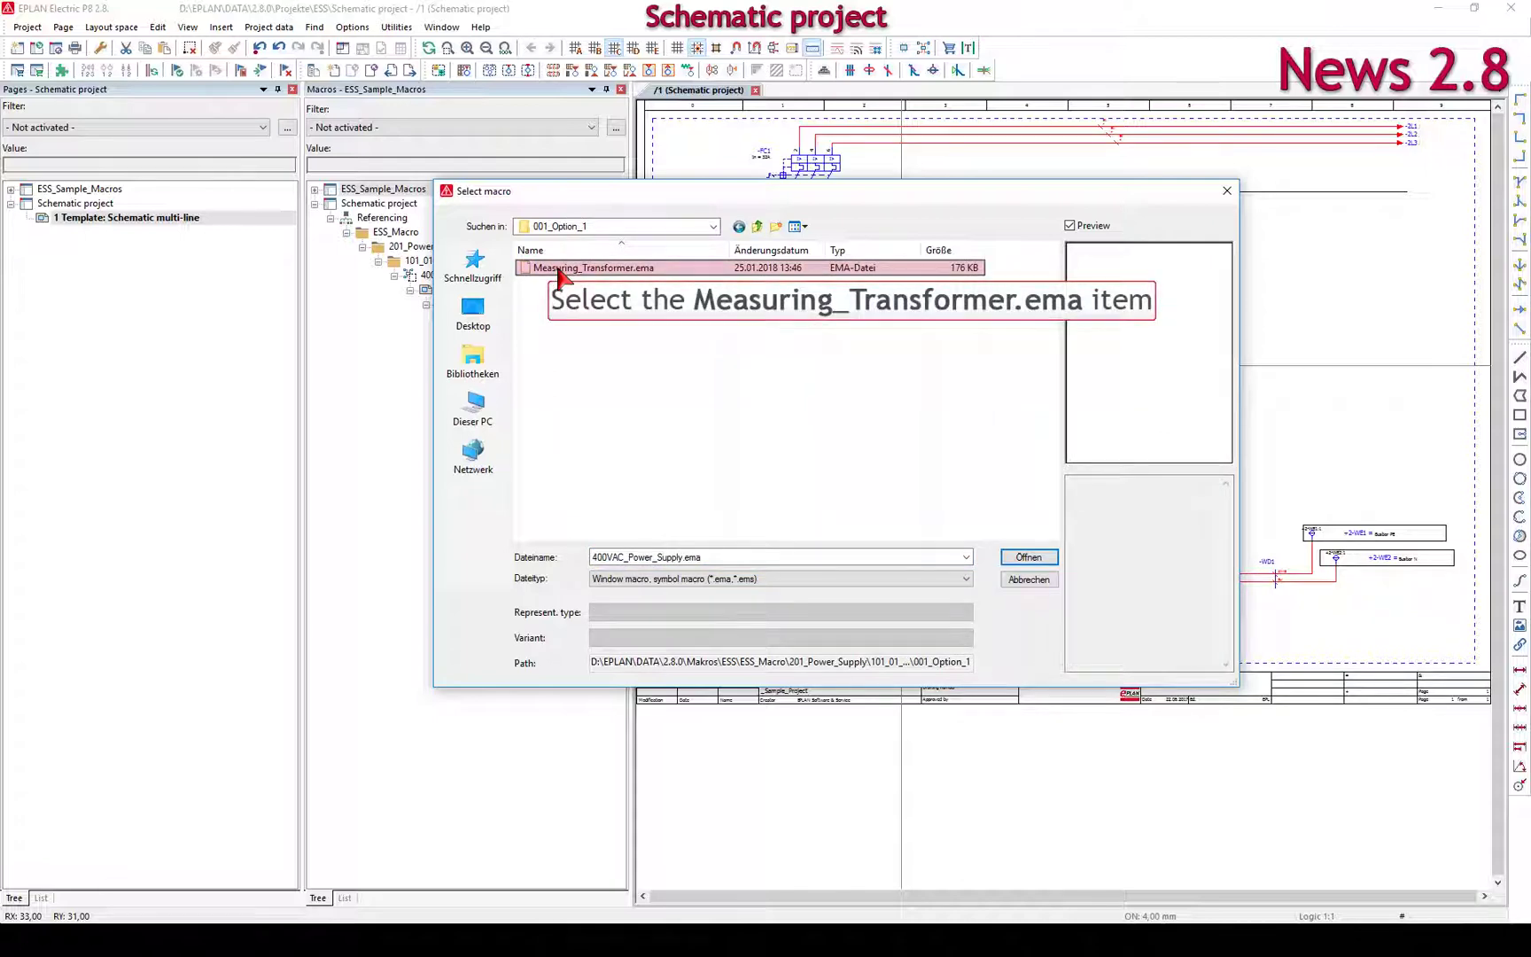
{"action": "left_click", "coordinate": [560, 269]}
{"action": "left_click", "coordinate": [1028, 556]}
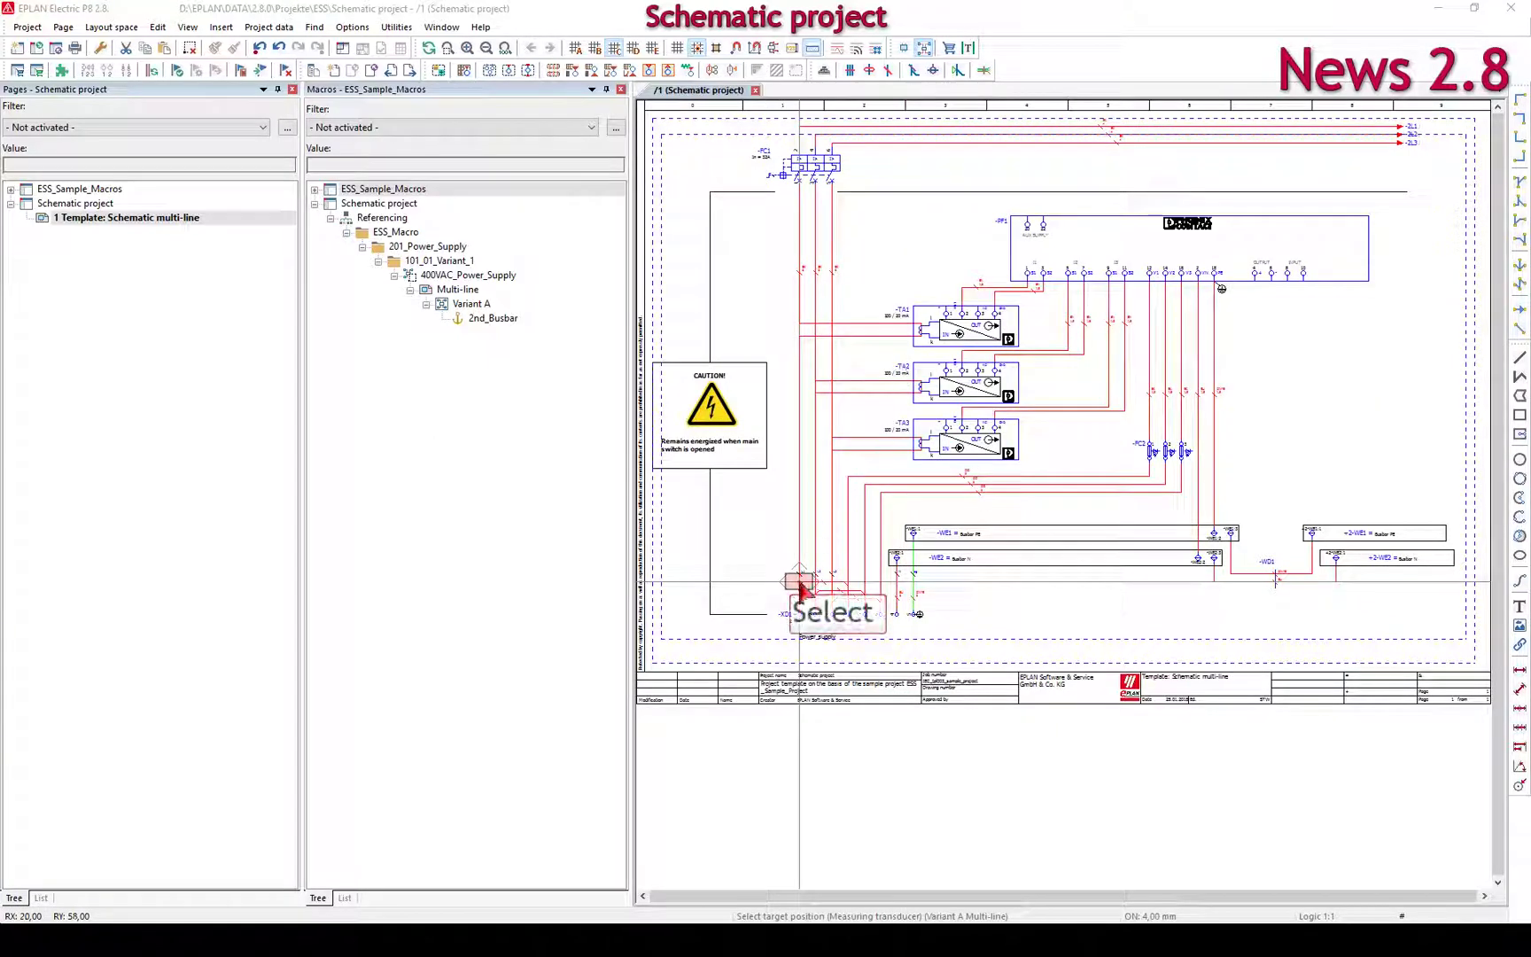
{"action": "left_click", "coordinate": [799, 582]}
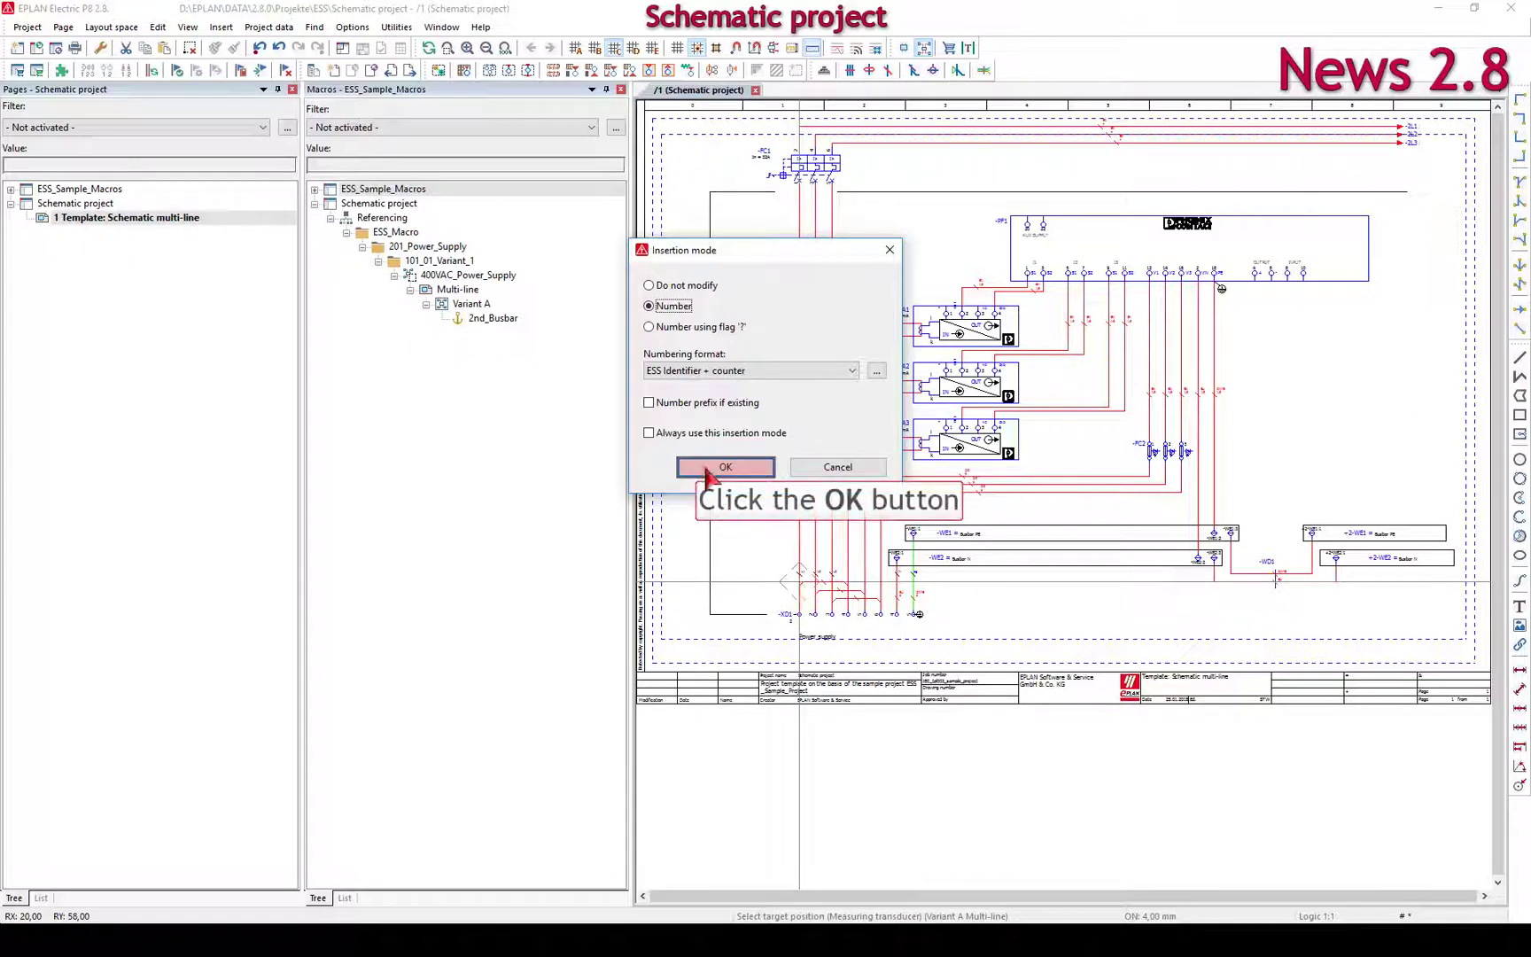
{"action": "left_click", "coordinate": [706, 469]}
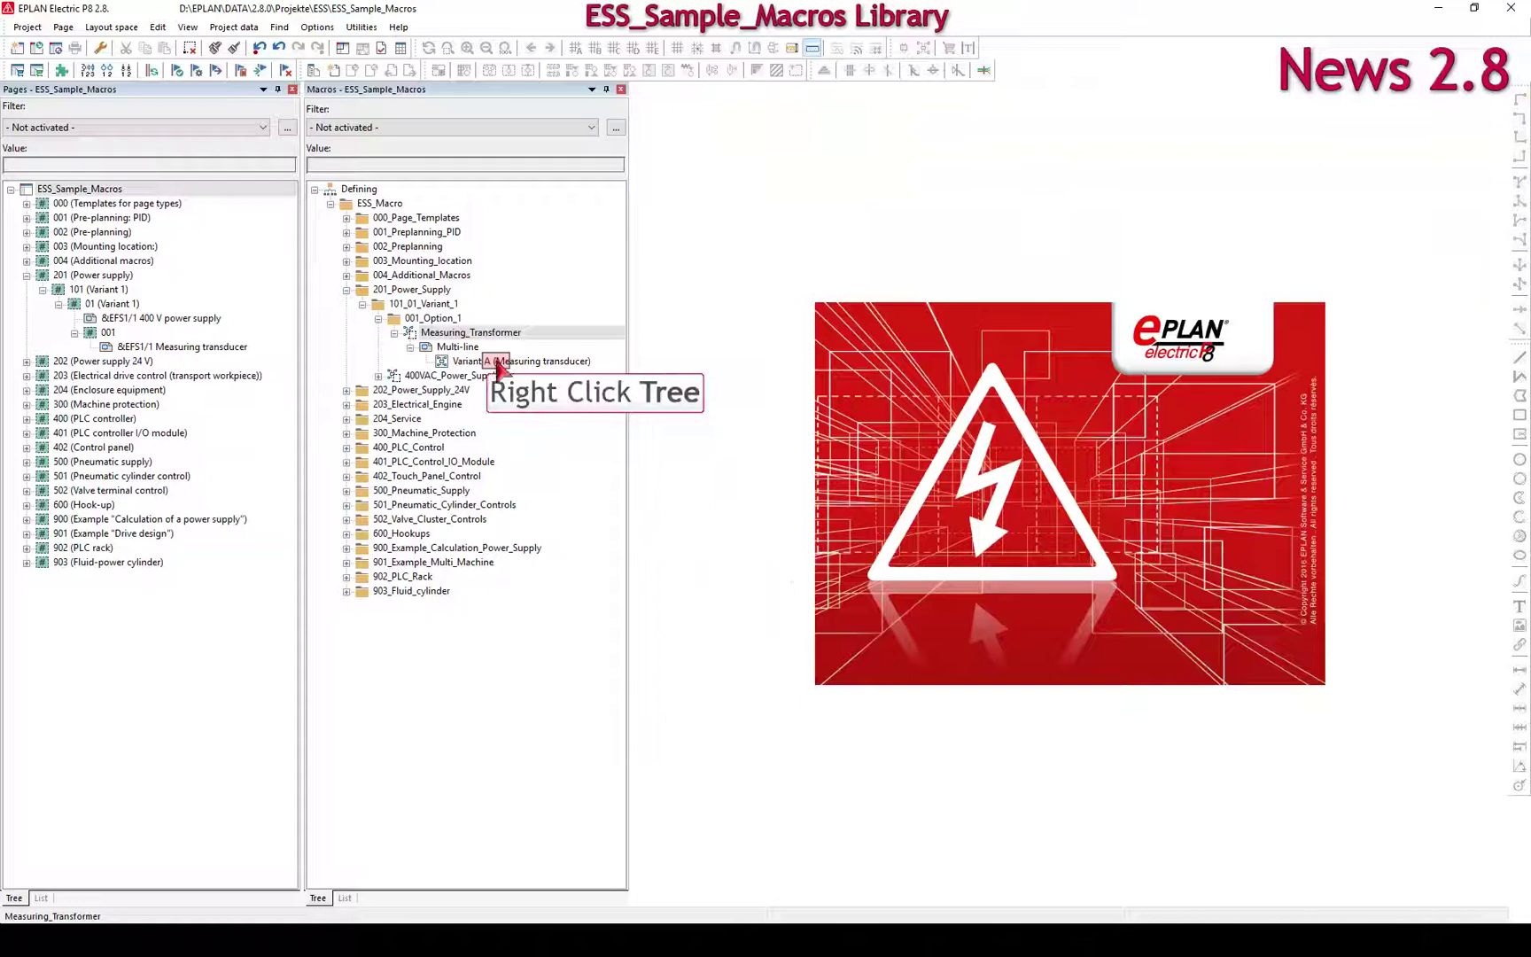
Step: Go to the graphic of Measuring_Transformer's Variant A and place the text "An existing macro is graphically modified and extended." above the device box
{"action": "right_click", "coordinate": [501, 364]}
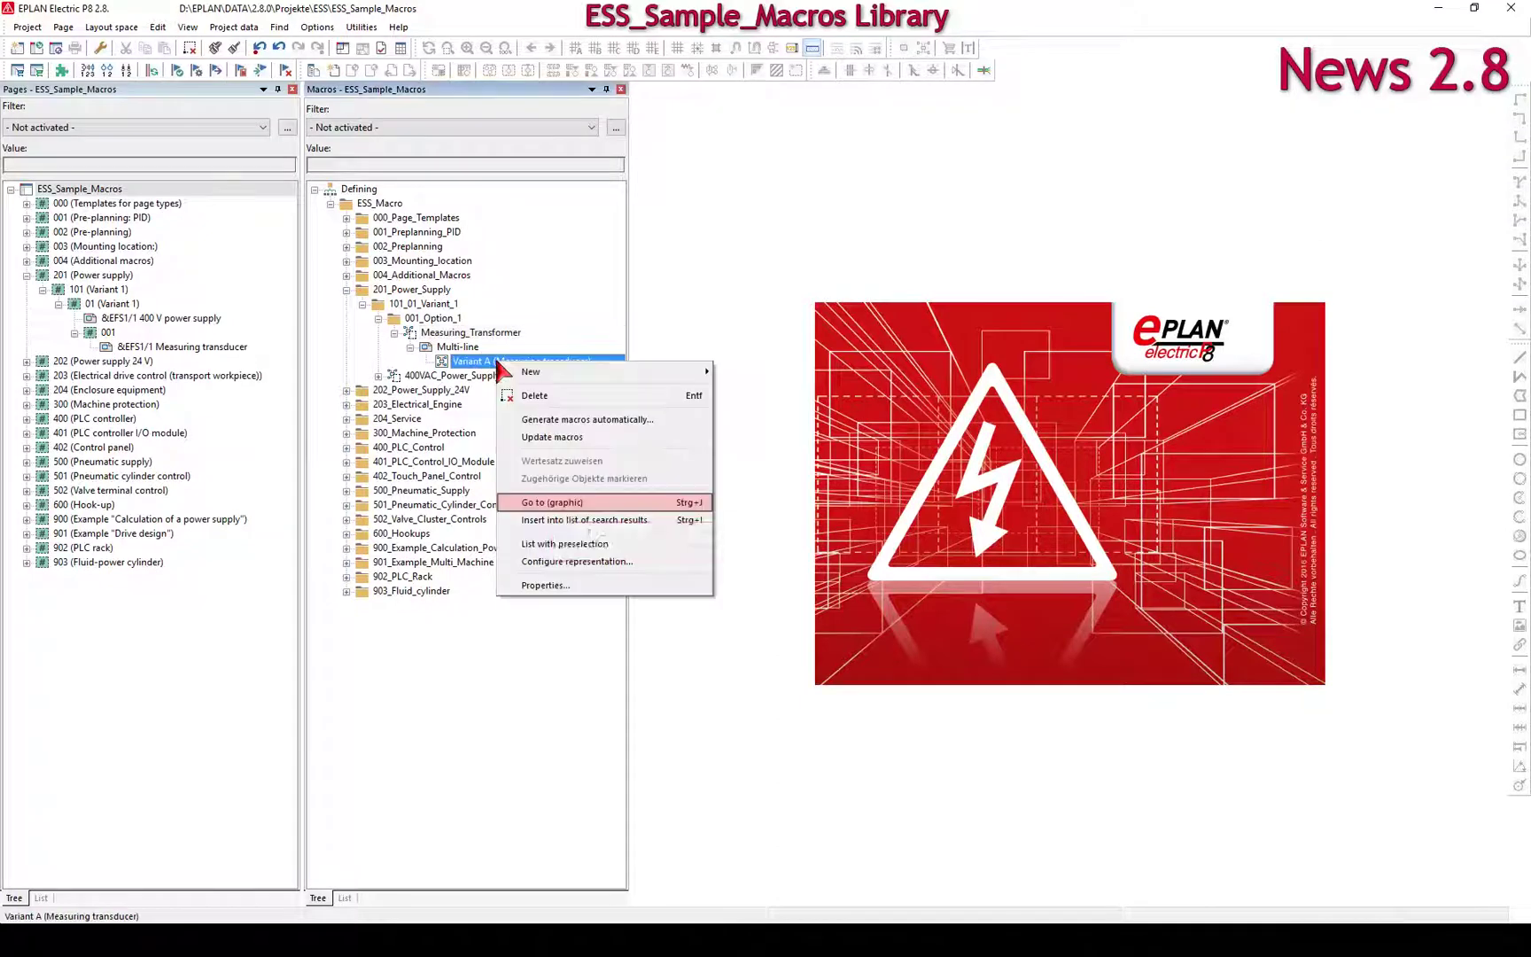
{"action": "left_click", "coordinate": [561, 502]}
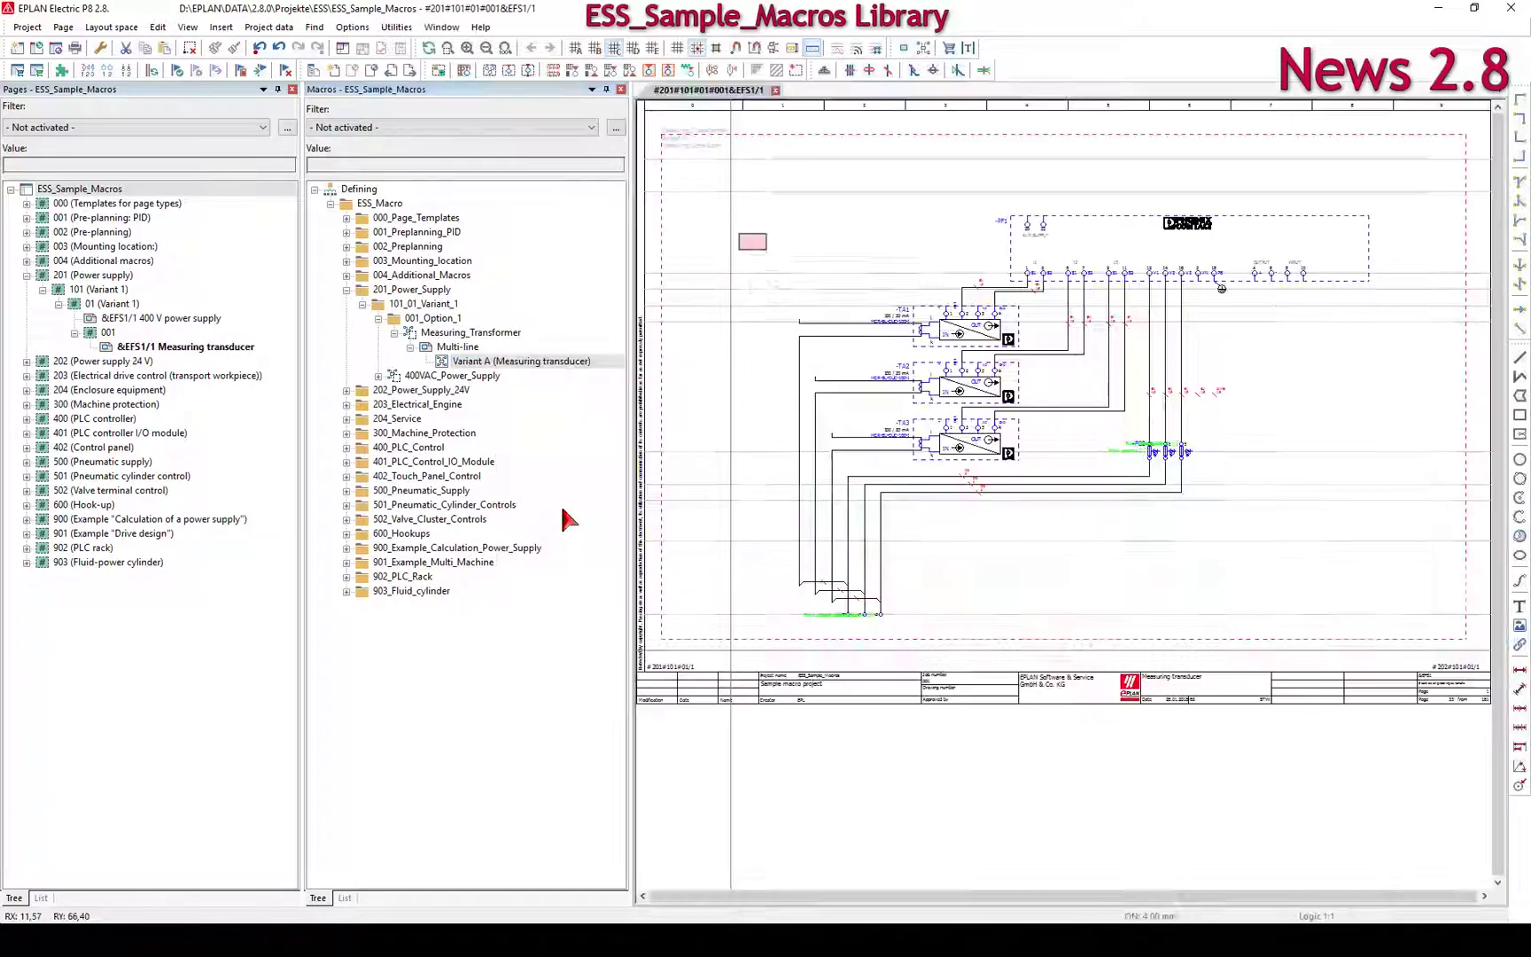
{"action": "right_click", "coordinate": [754, 246]}
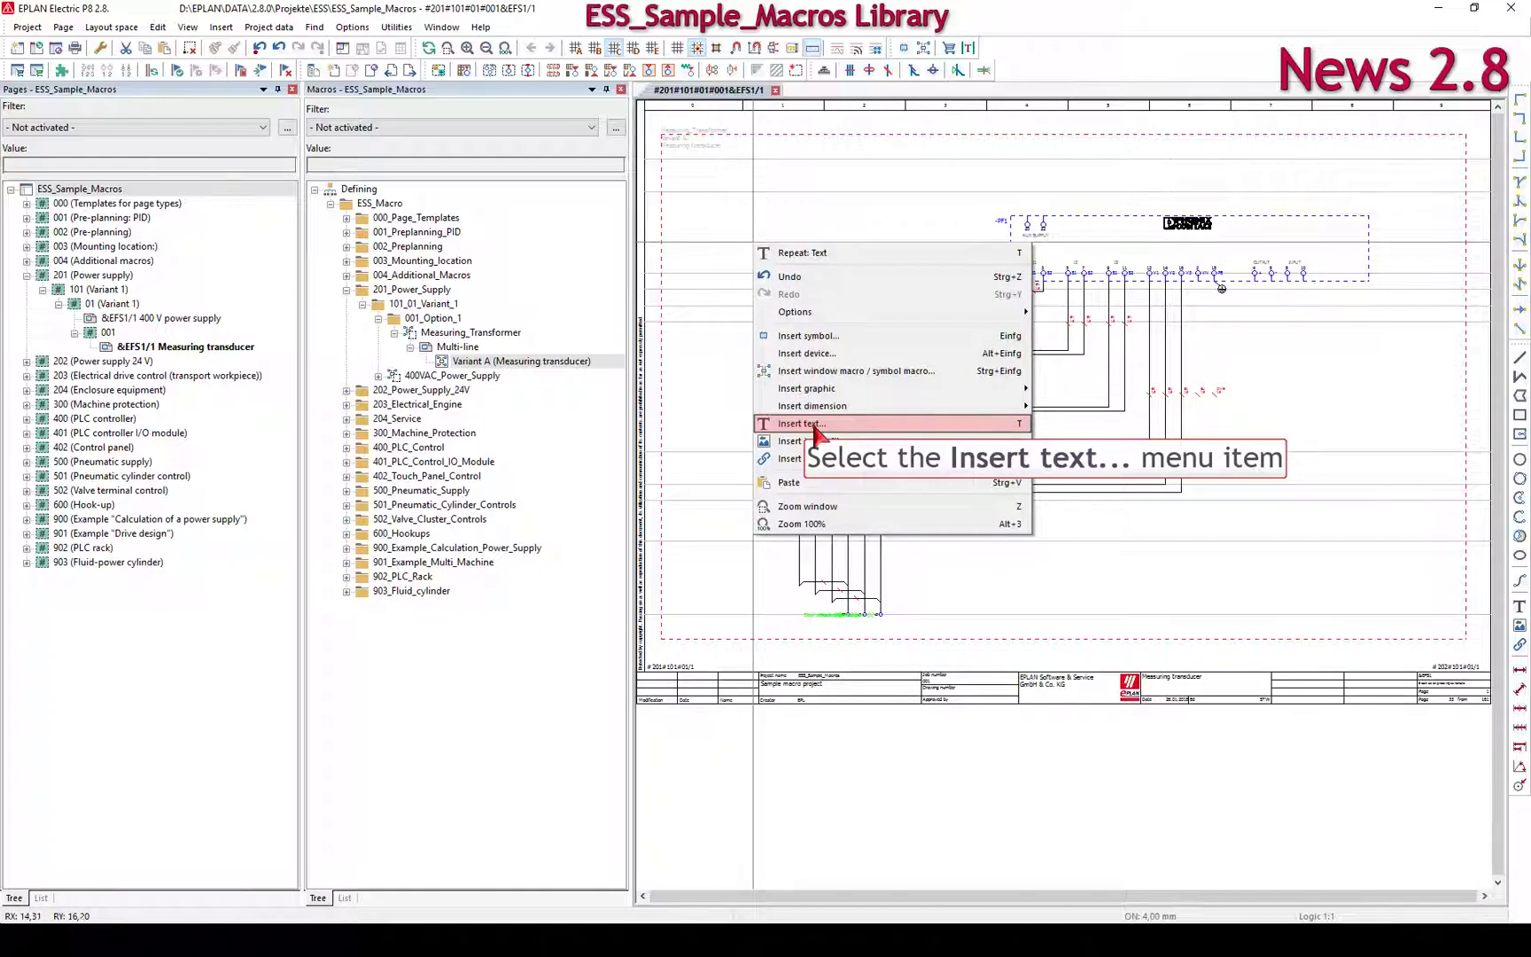
{"action": "left_click", "coordinate": [802, 423]}
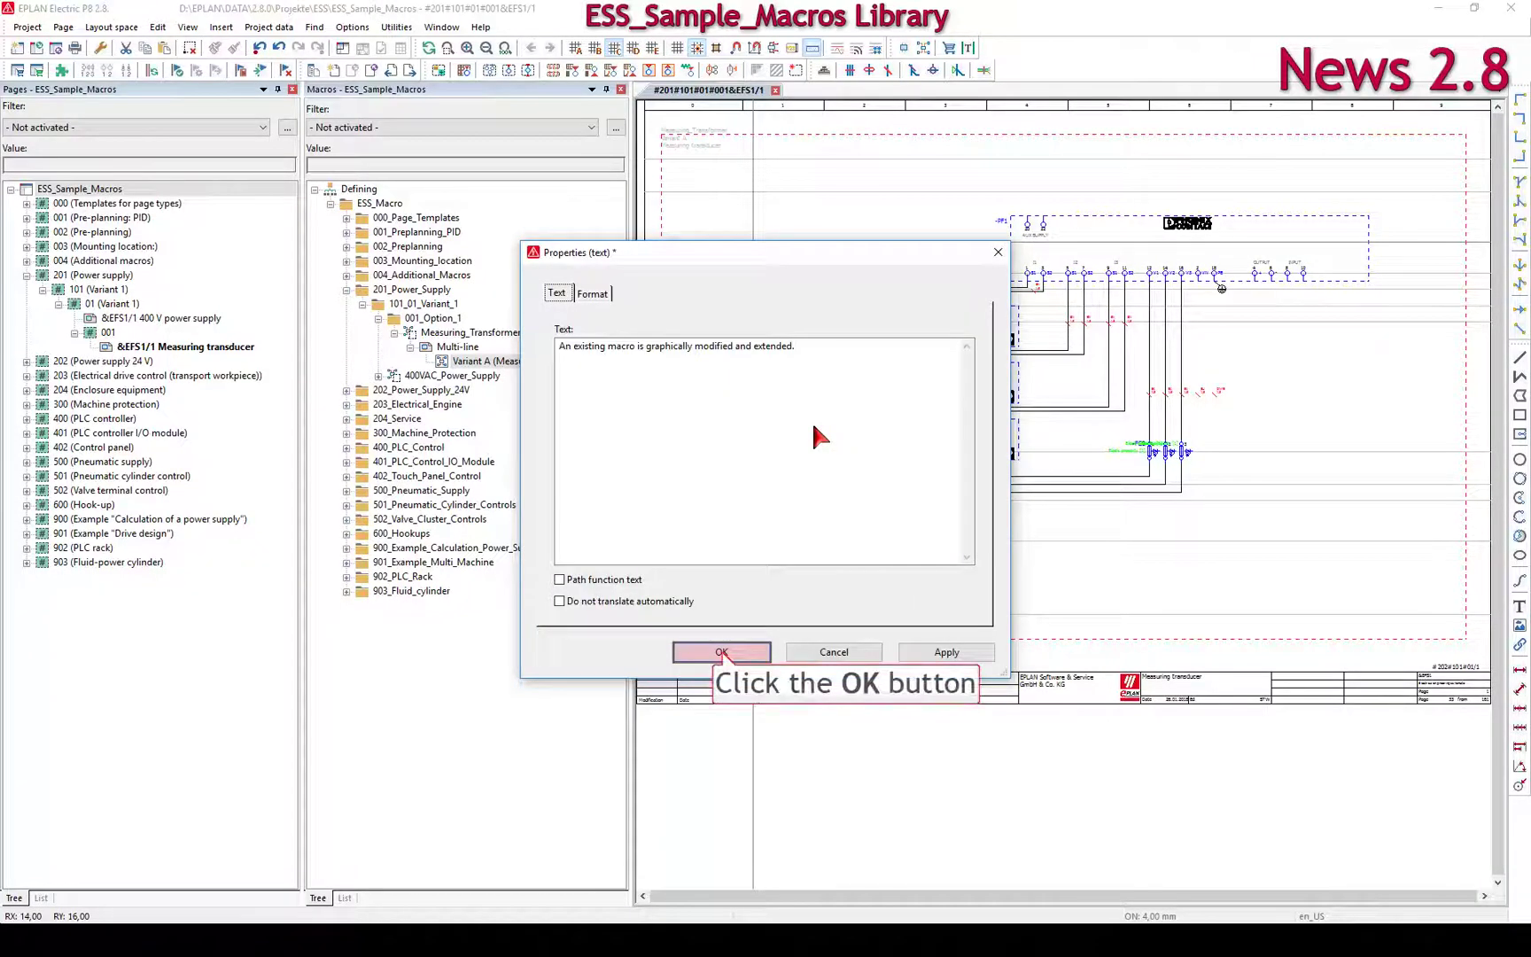
{"action": "left_click", "coordinate": [721, 652]}
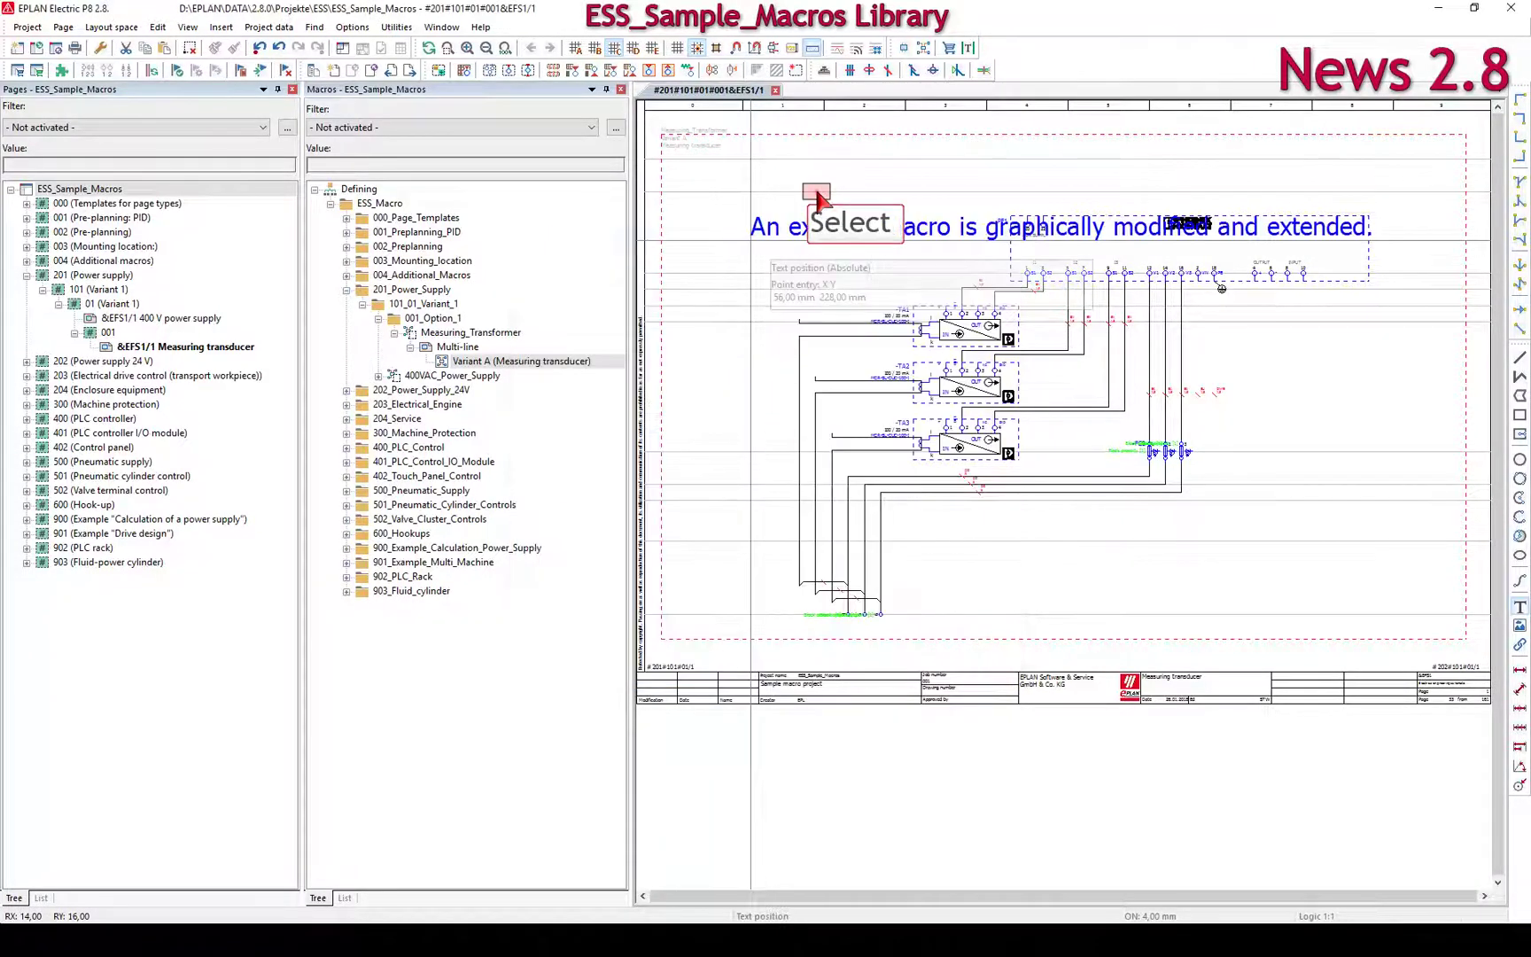
{"action": "left_click", "coordinate": [816, 192]}
Step: Widen the large device box beyond its last connection points and paste another group of output and input connection points into the added area
{"action": "left_click", "coordinate": [1371, 250]}
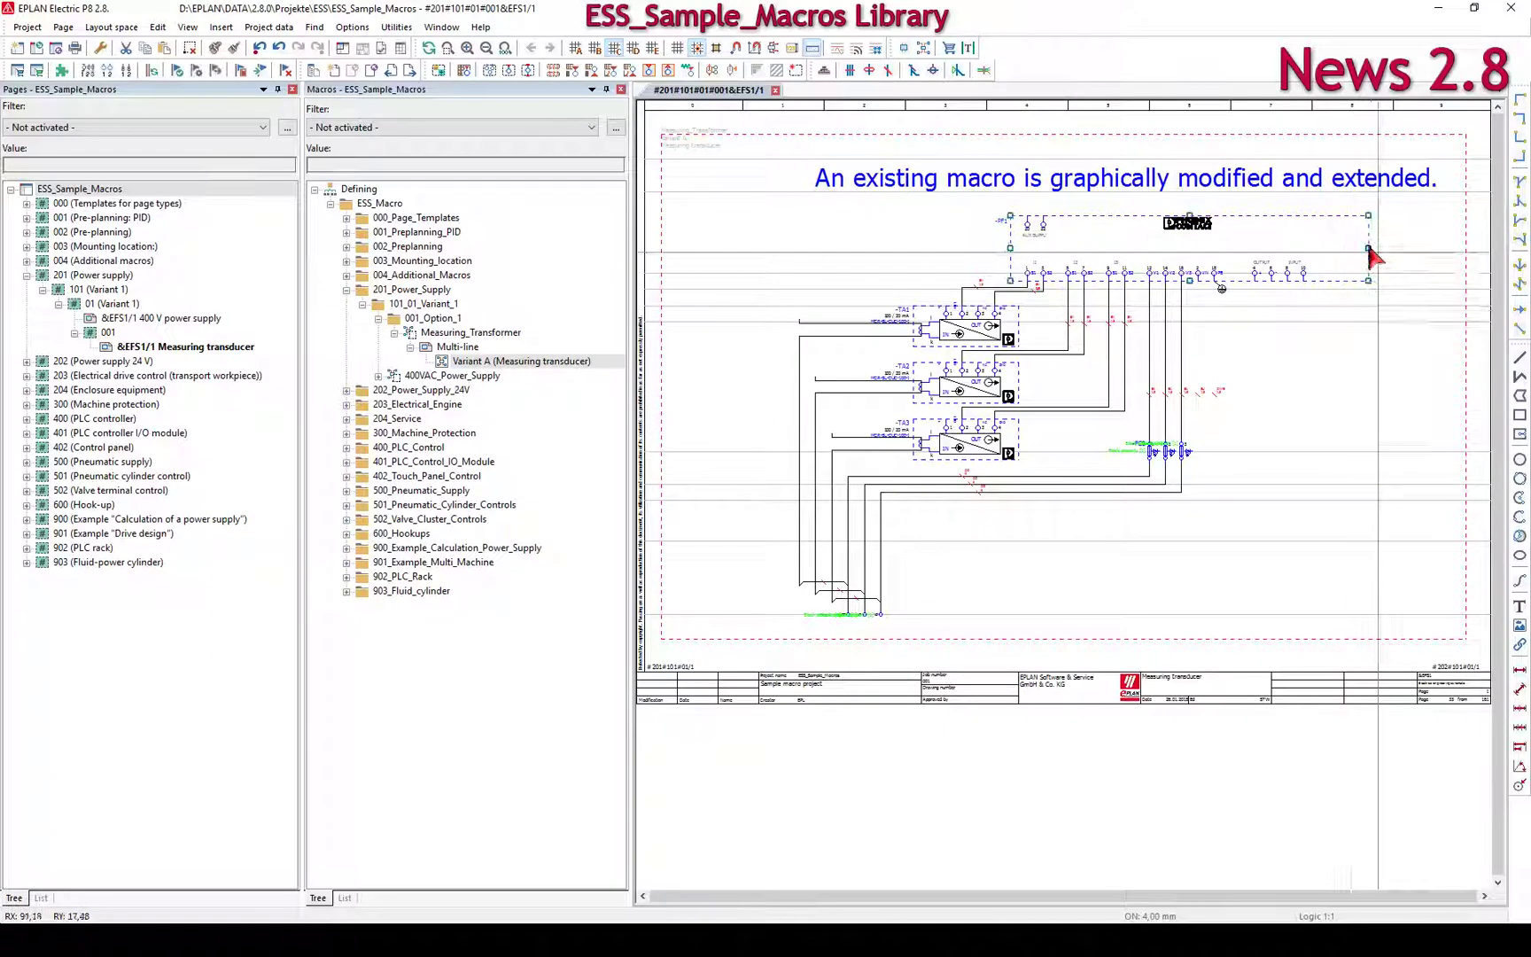
{"action": "left_click_drag", "start_coordinate": [1371, 251], "coordinate": [1451, 249]}
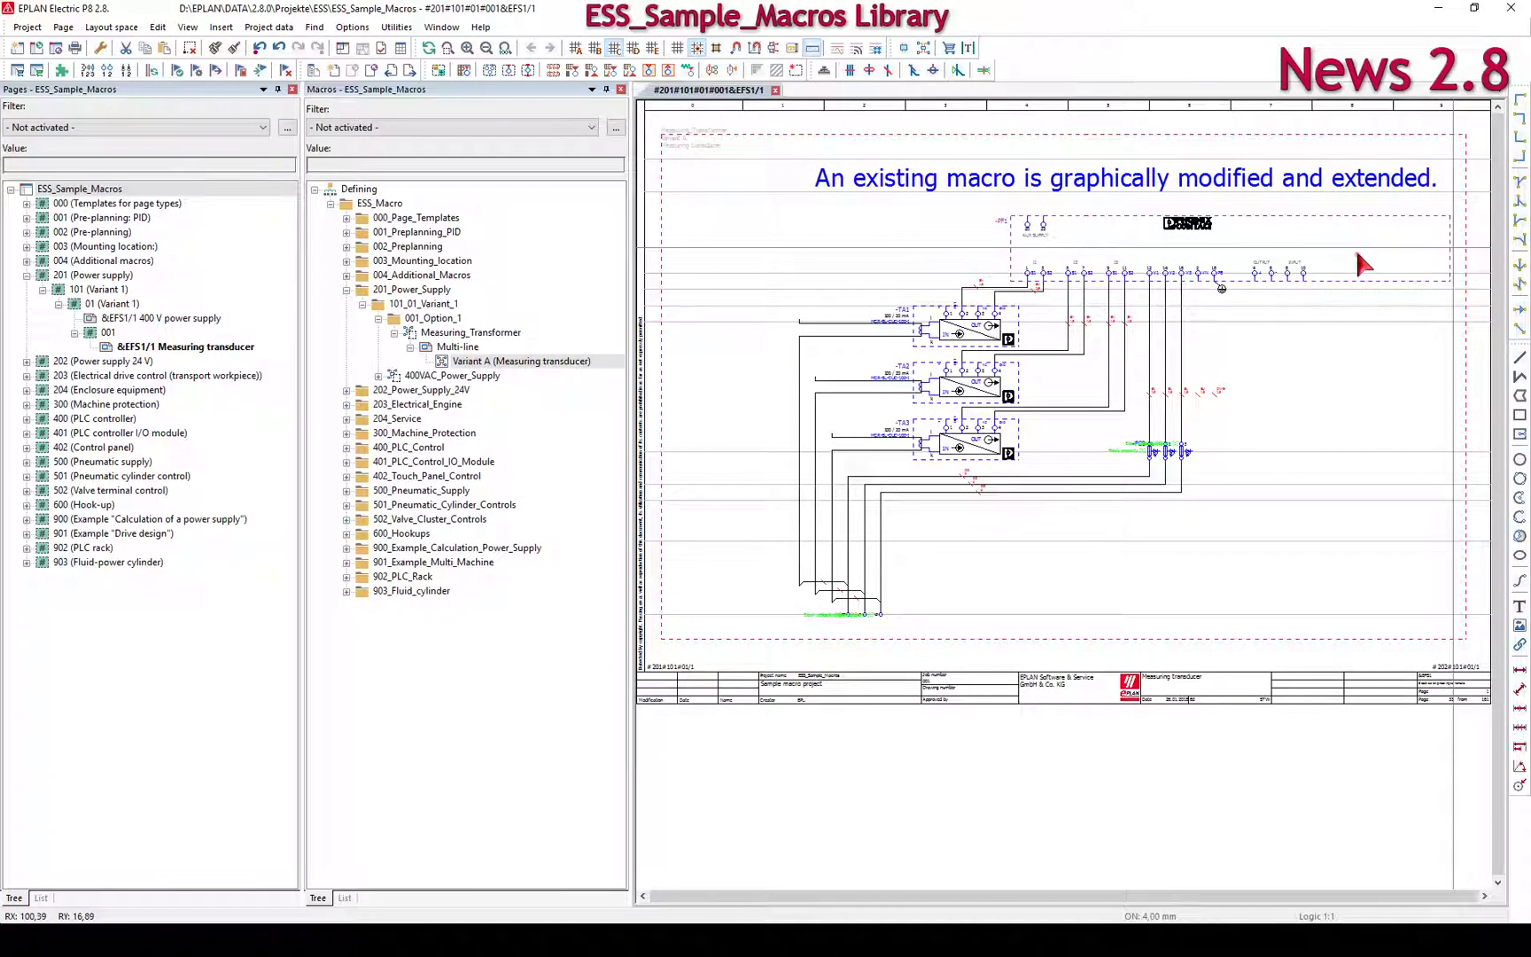
{"action": "key", "text": "ctrl+v"}
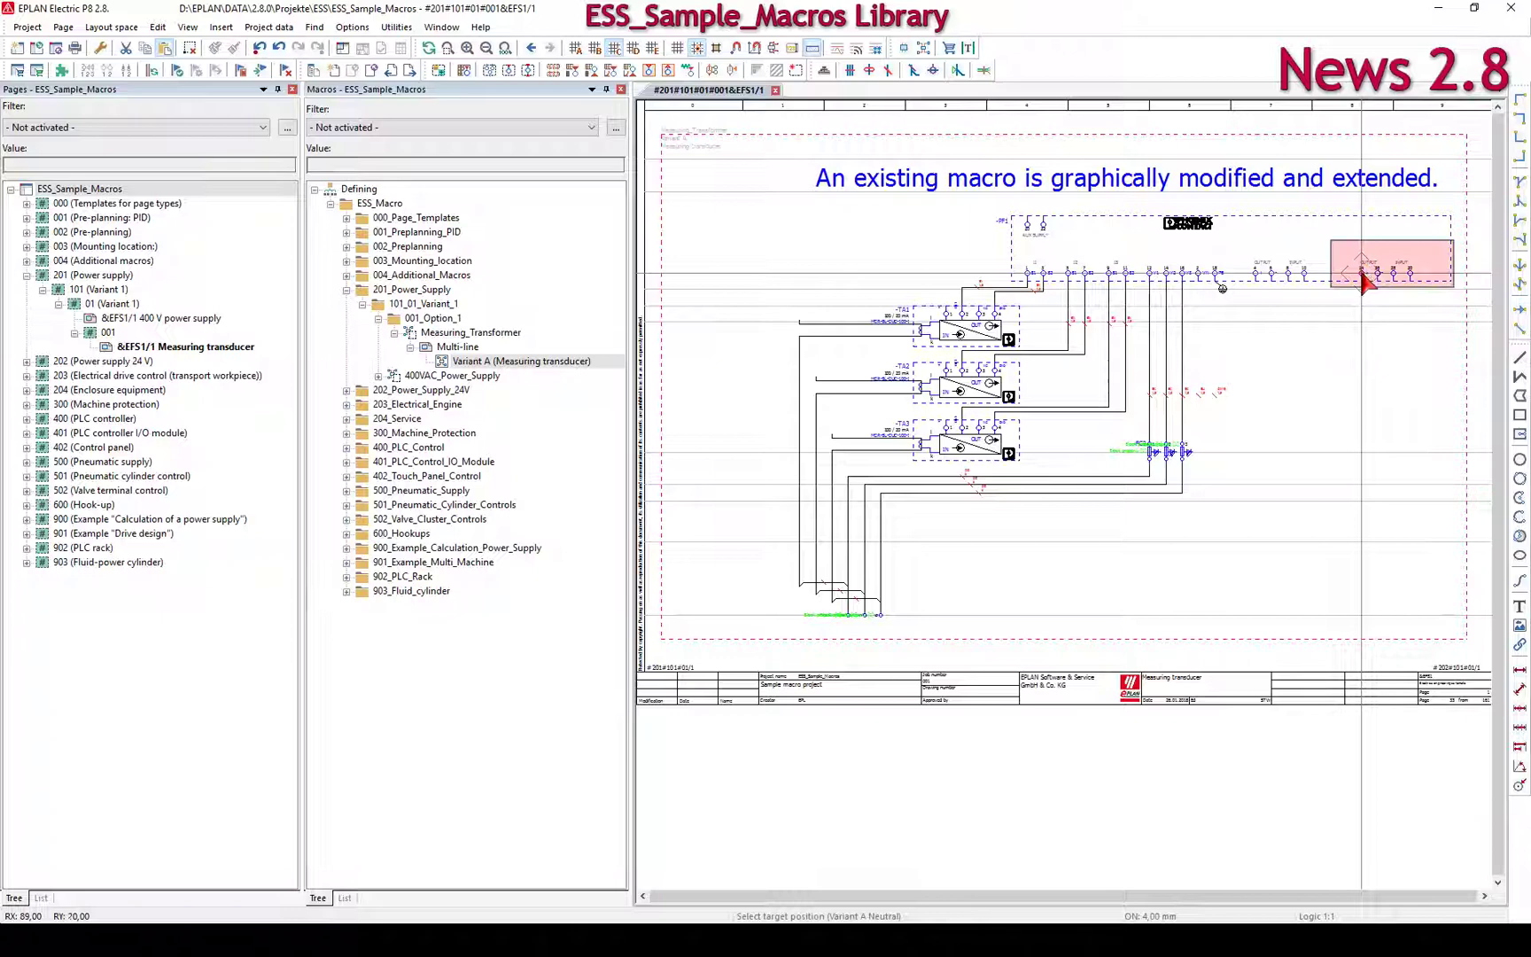
{"action": "scroll", "coordinate": [1365, 282], "scroll_direction": "up", "scroll_amount": 3}
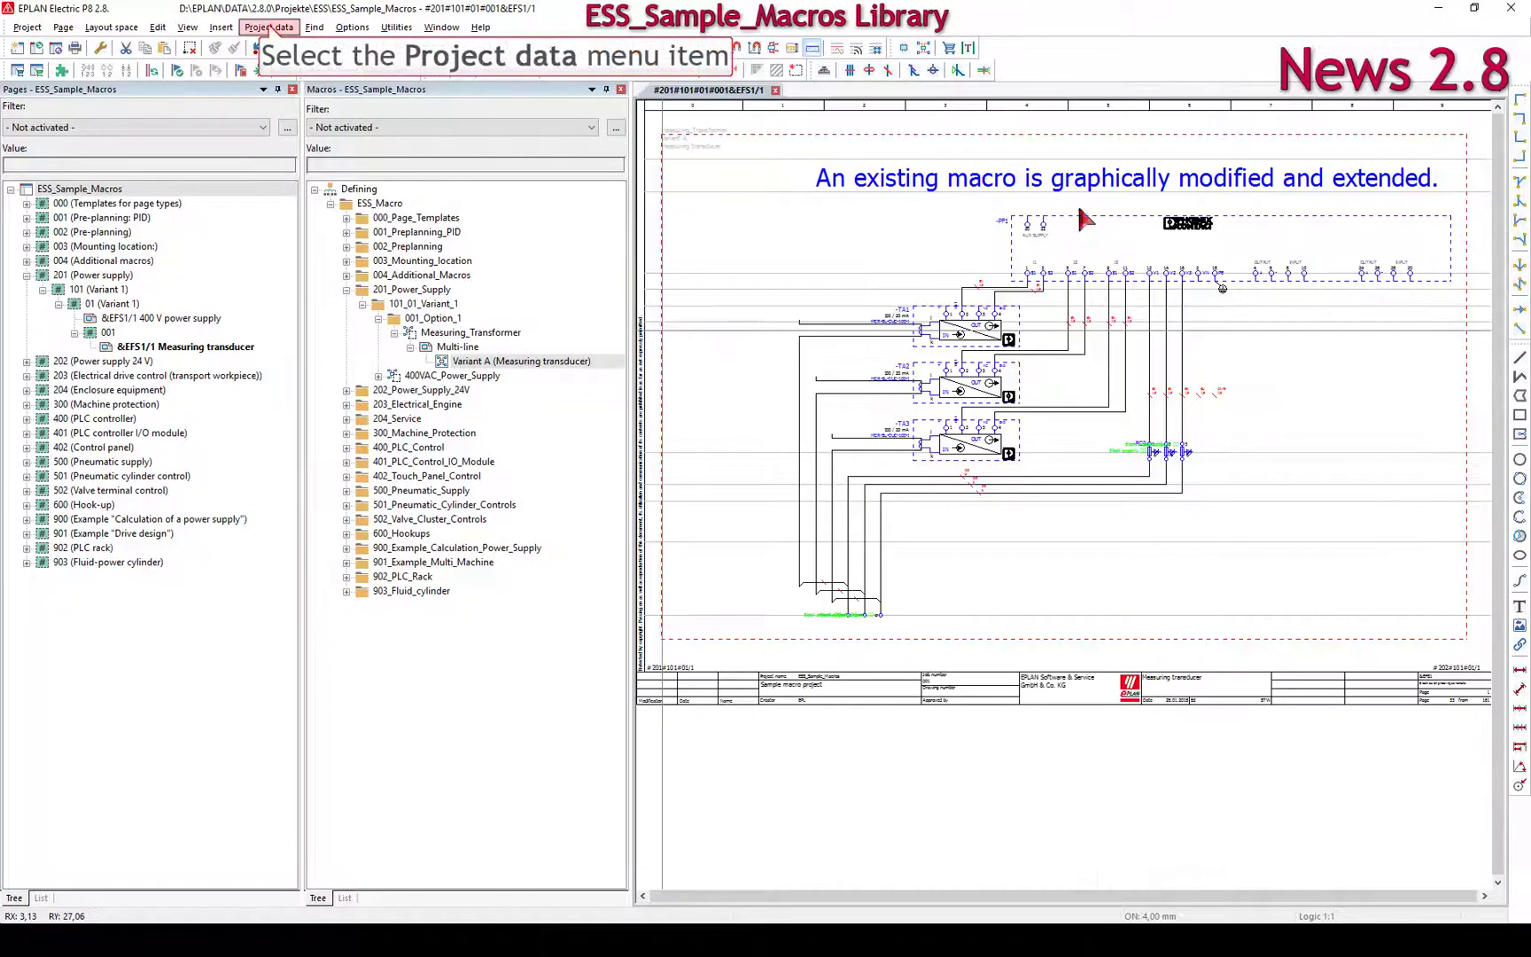
Step: Generate the macros automatically for the Measuring transducer page only, overwriting existing macros
{"action": "left_click", "coordinate": [268, 28]}
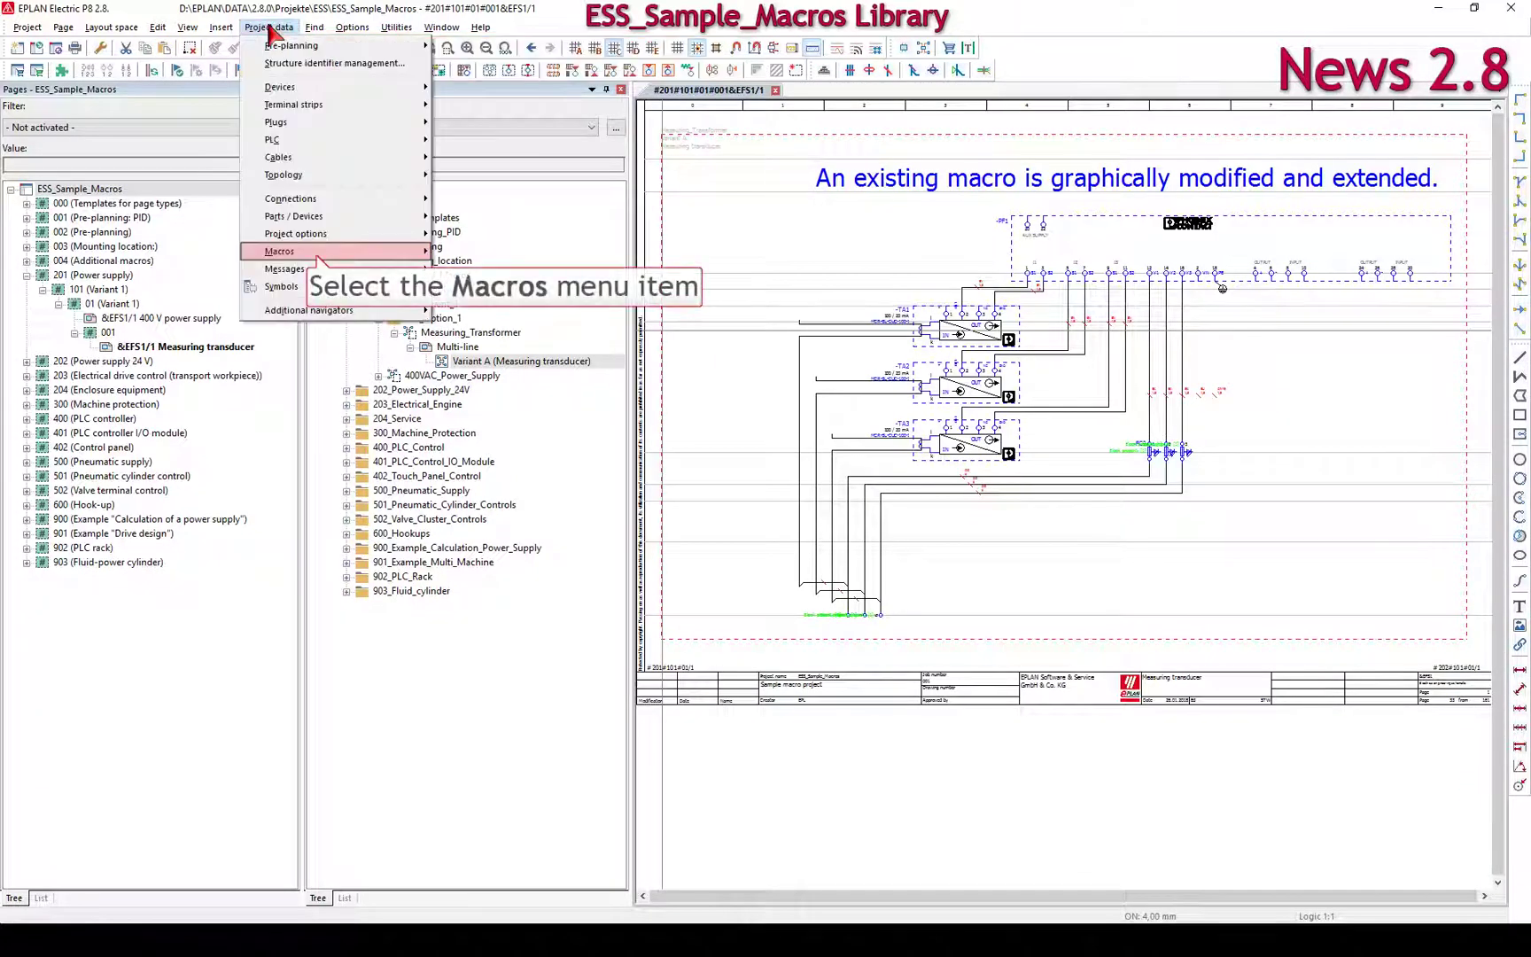
{"action": "left_click", "coordinate": [321, 259]}
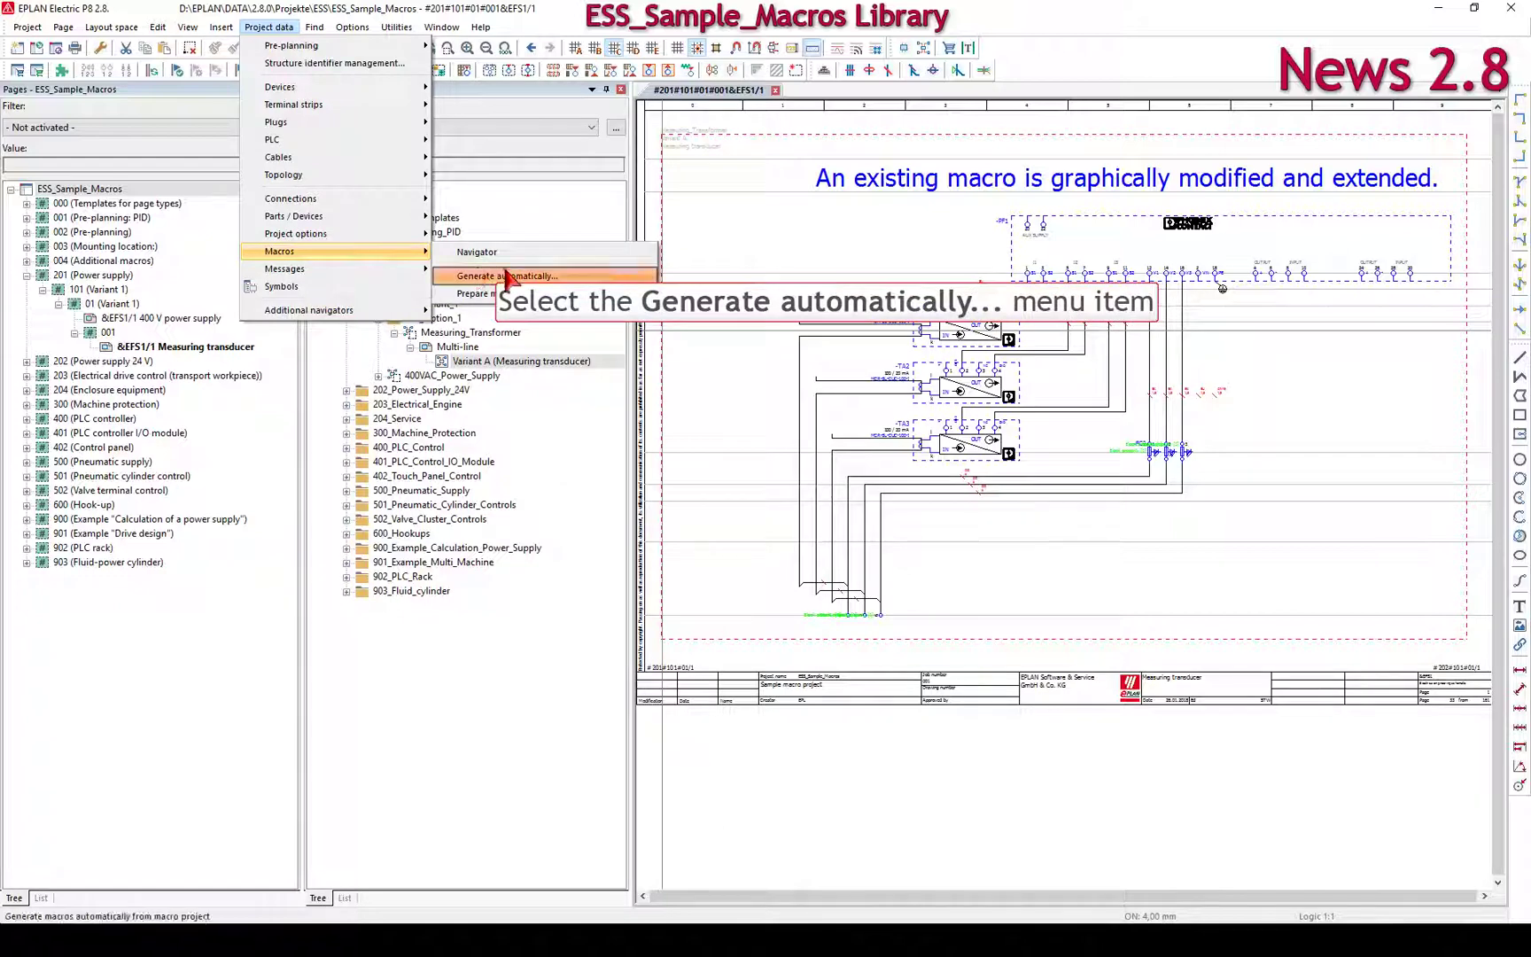
{"action": "left_click", "coordinate": [507, 276]}
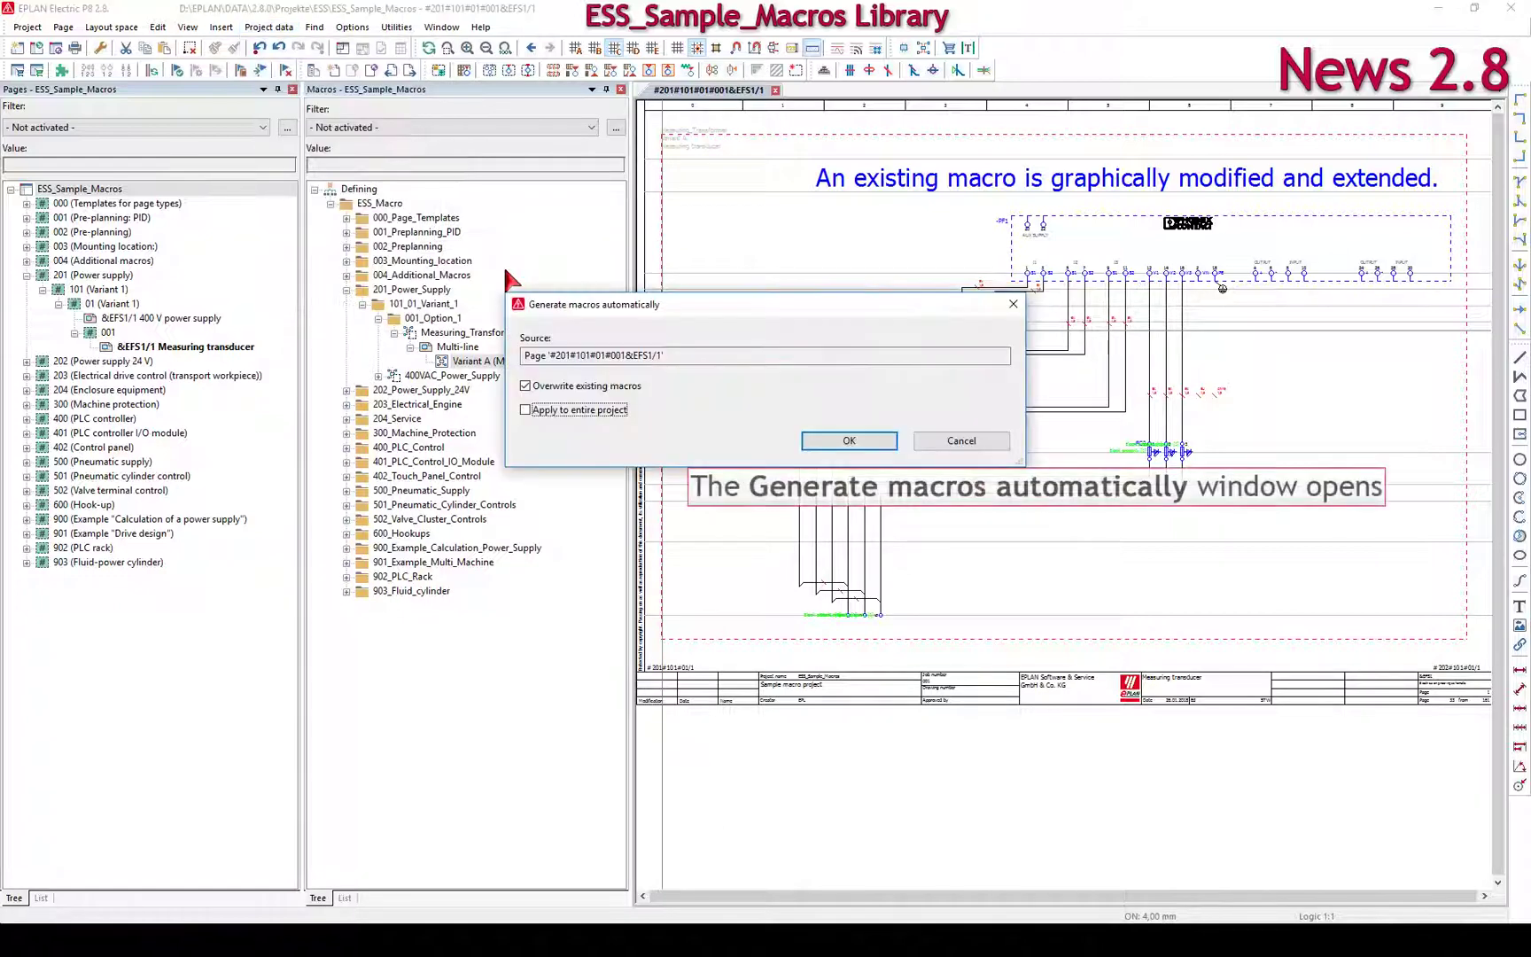
{"action": "left_click", "coordinate": [853, 442]}
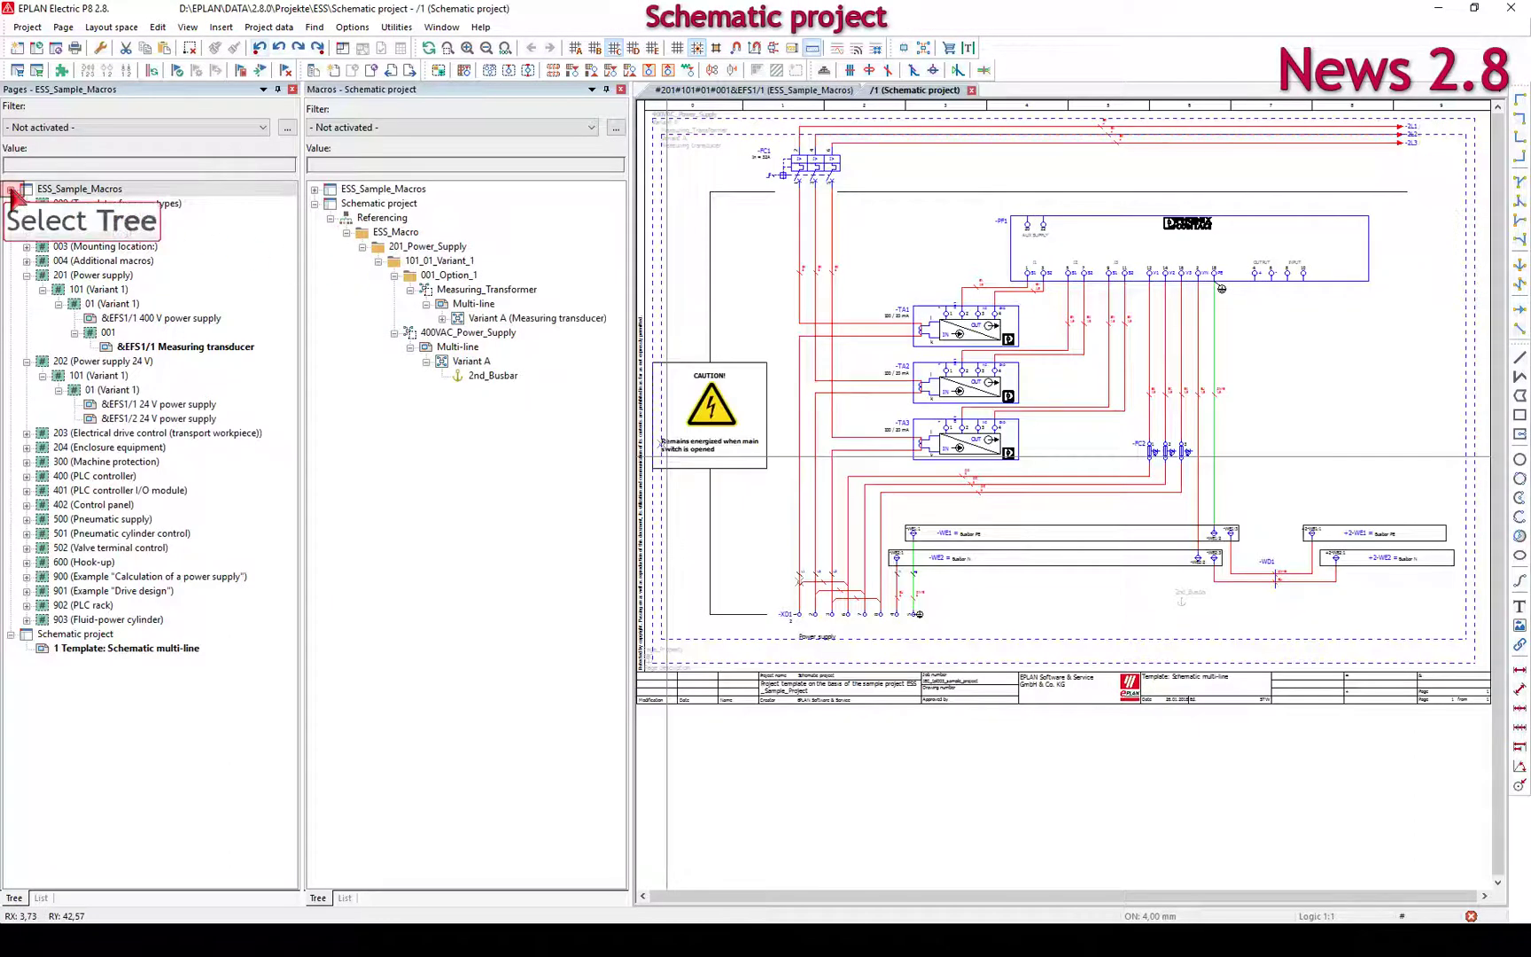
Step: Return to the Schematic project's multi-line page and update the Multi-line representation of Measuring_Transformer with the Default settings
{"action": "double_click", "coordinate": [40, 190]}
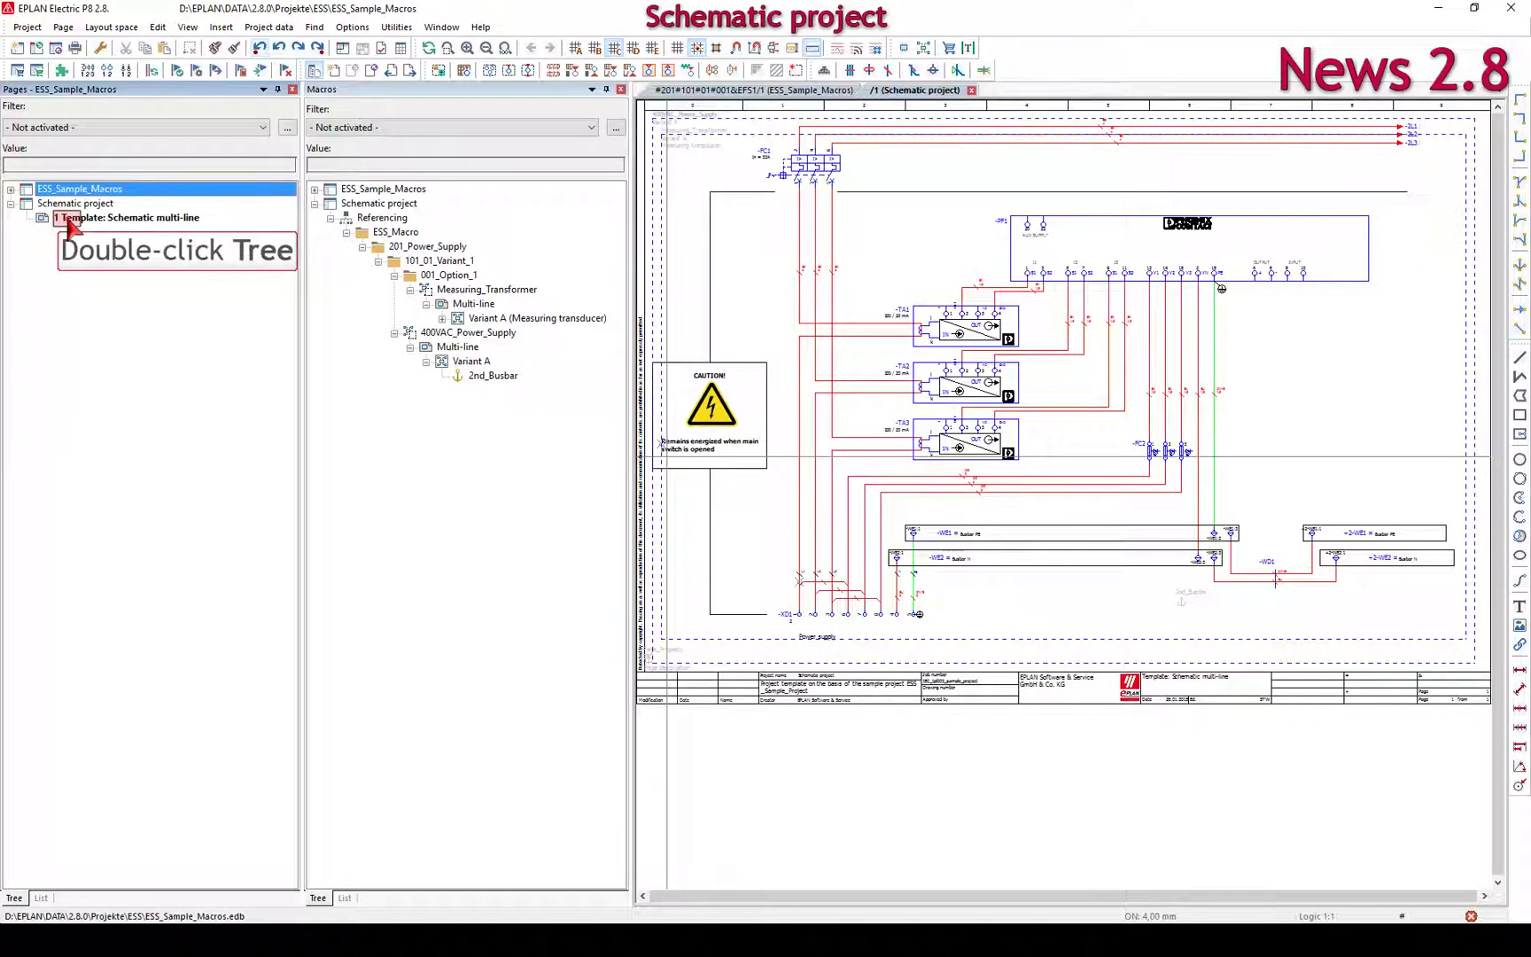
{"action": "double_click", "coordinate": [68, 218]}
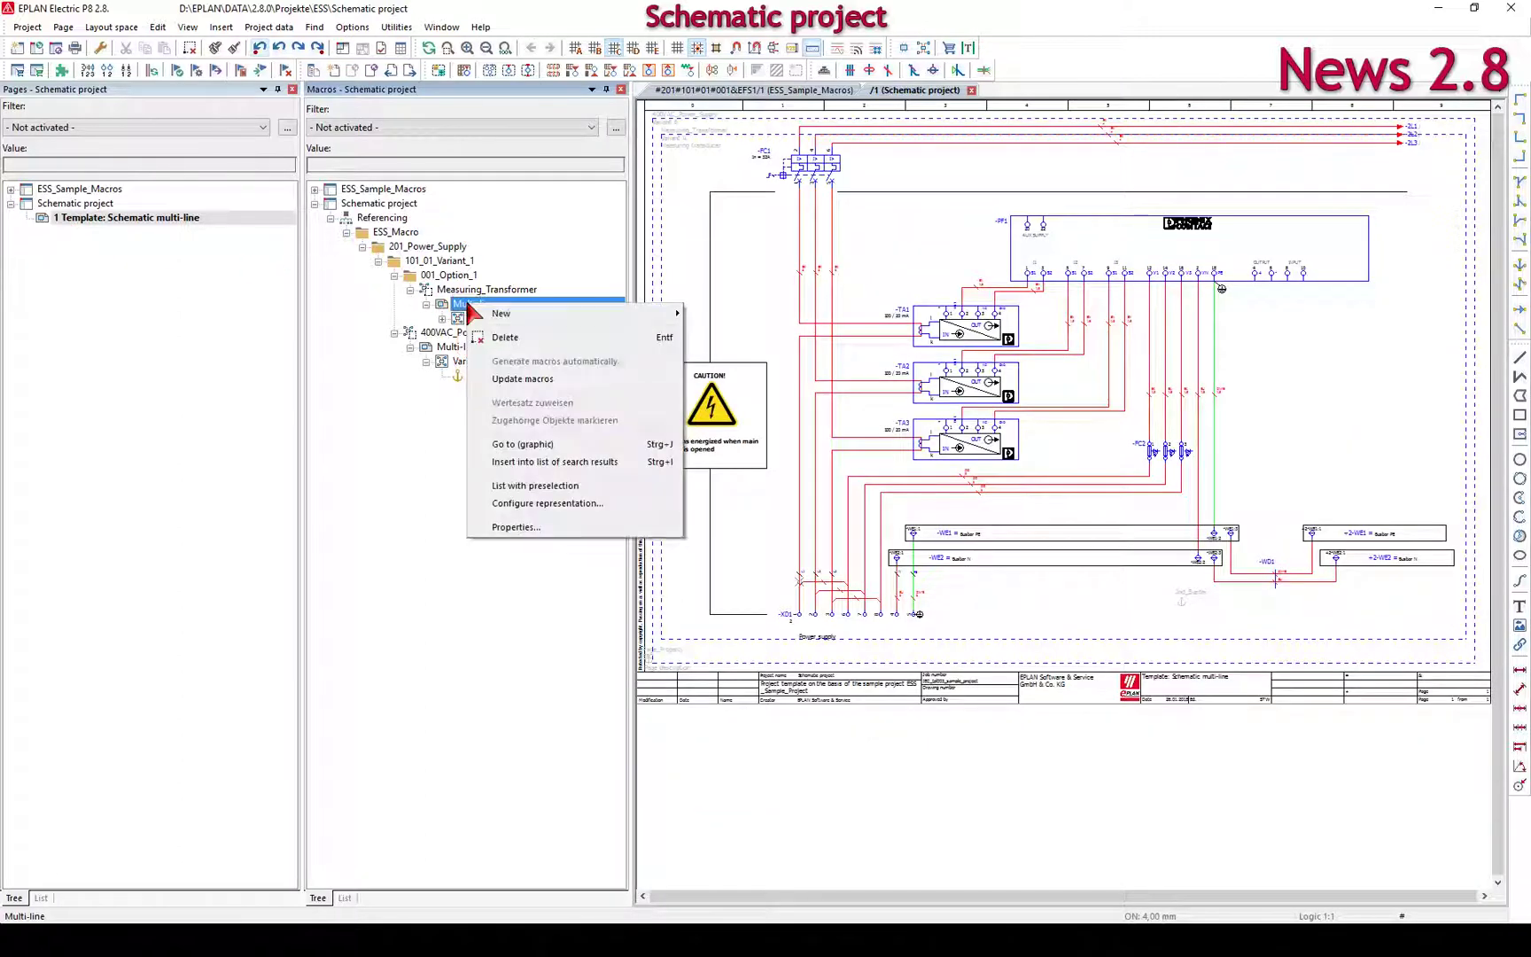
{"action": "right_click", "coordinate": [468, 305]}
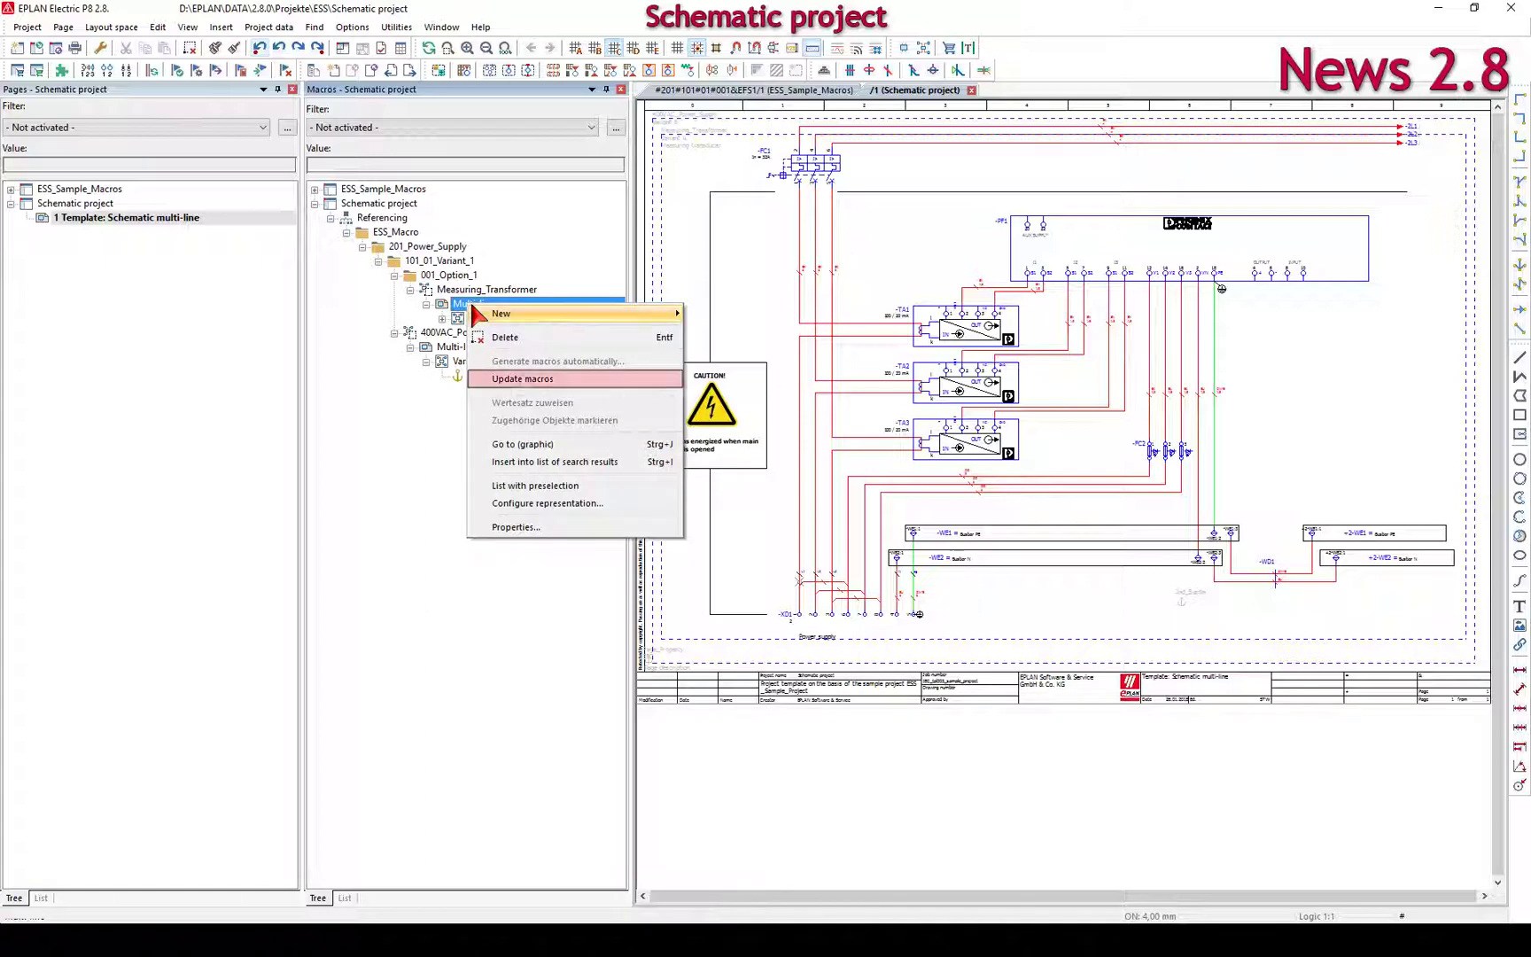
{"action": "left_click", "coordinate": [522, 378]}
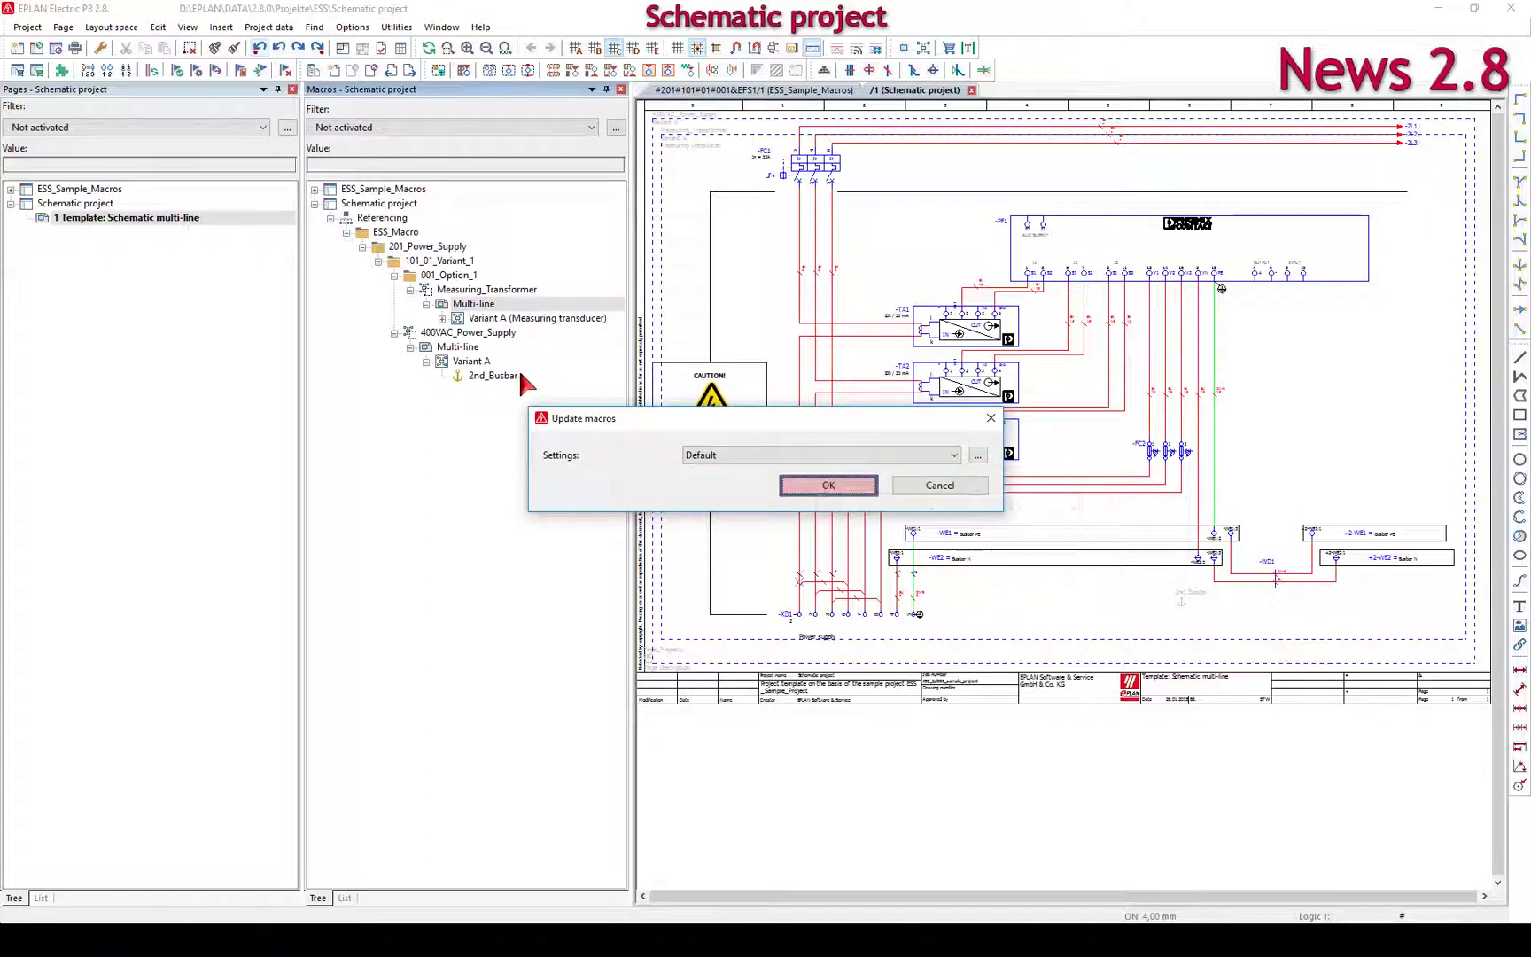
{"action": "left_click", "coordinate": [827, 484]}
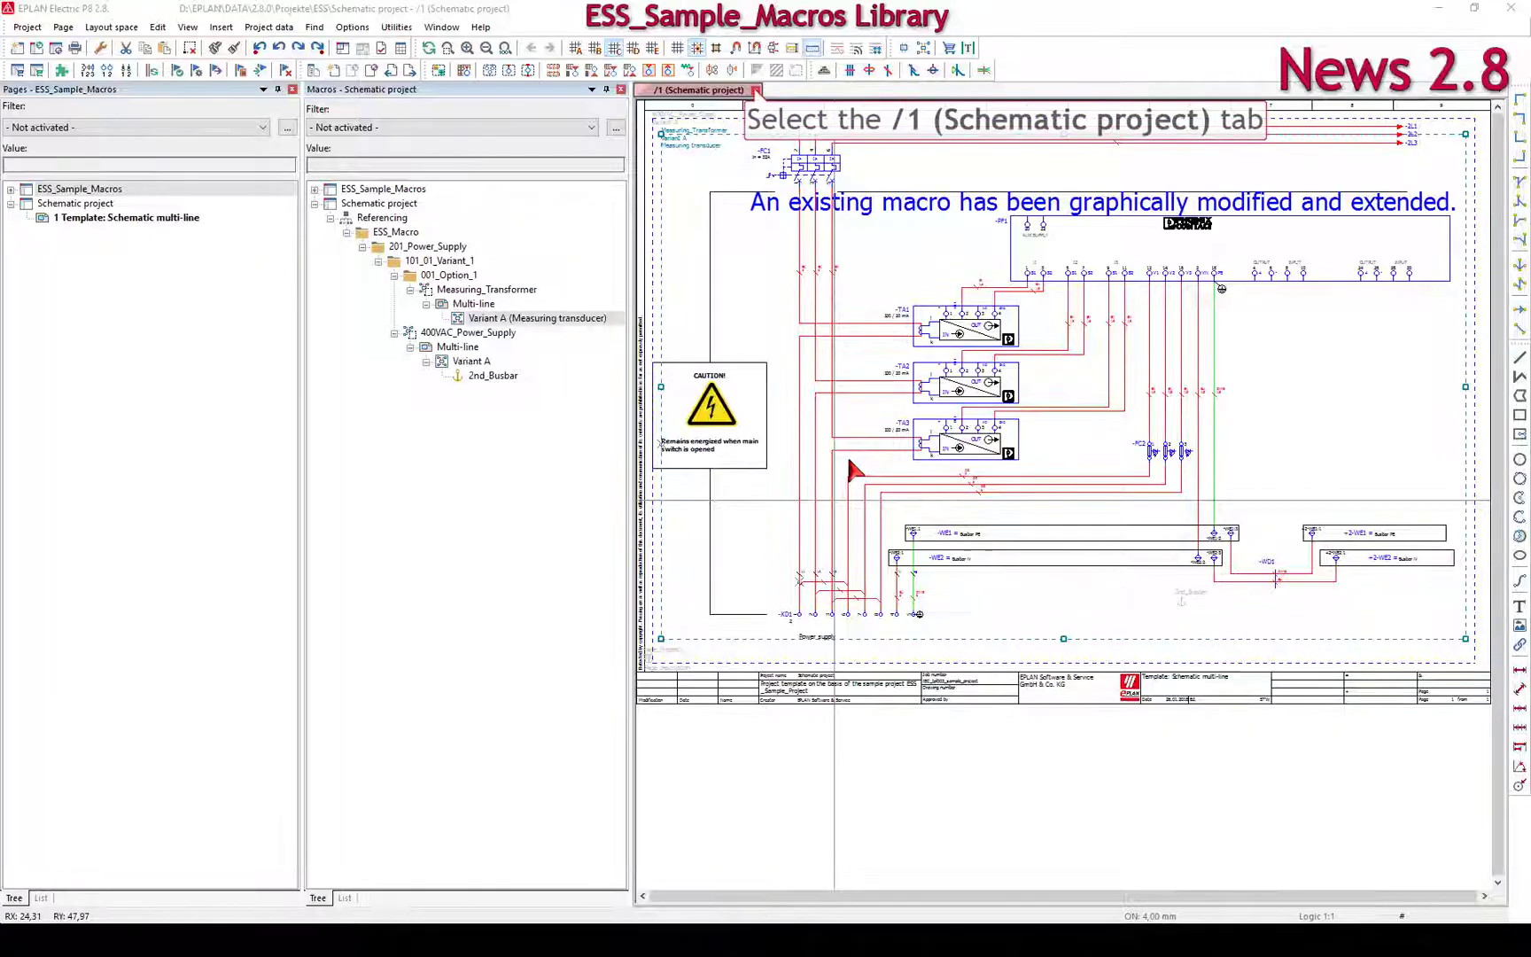
Step: Close the Schematic project's page, collapse that project and open the library page &EFS1/1 Reversing contactor control under 203, 101, 01
{"action": "left_click", "coordinate": [755, 91]}
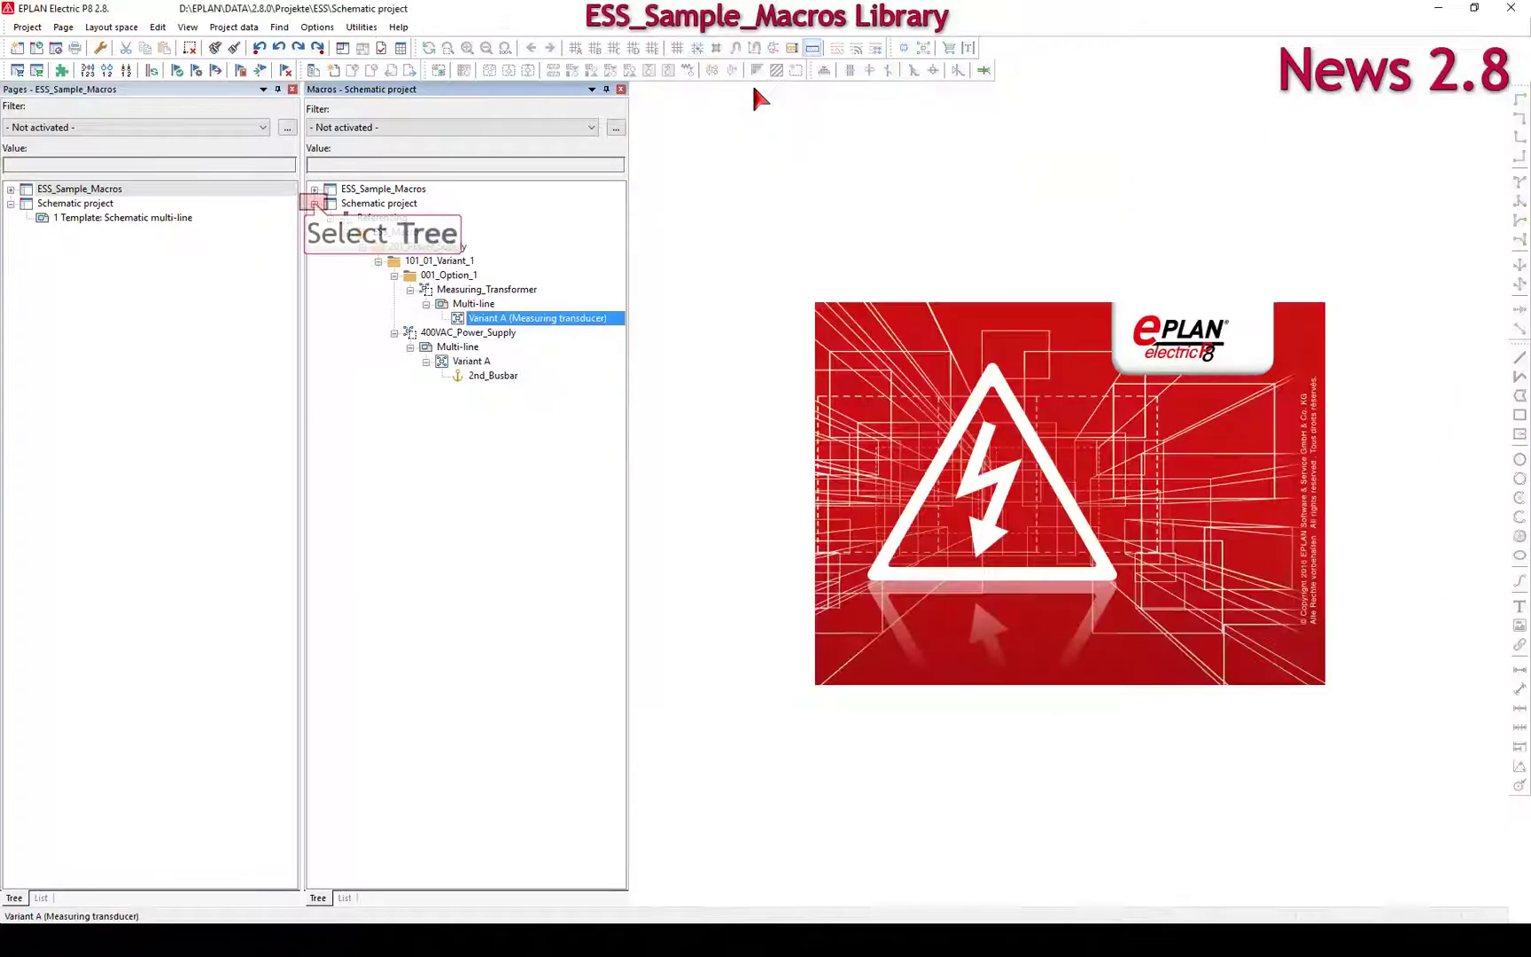
{"action": "left_click", "coordinate": [315, 204]}
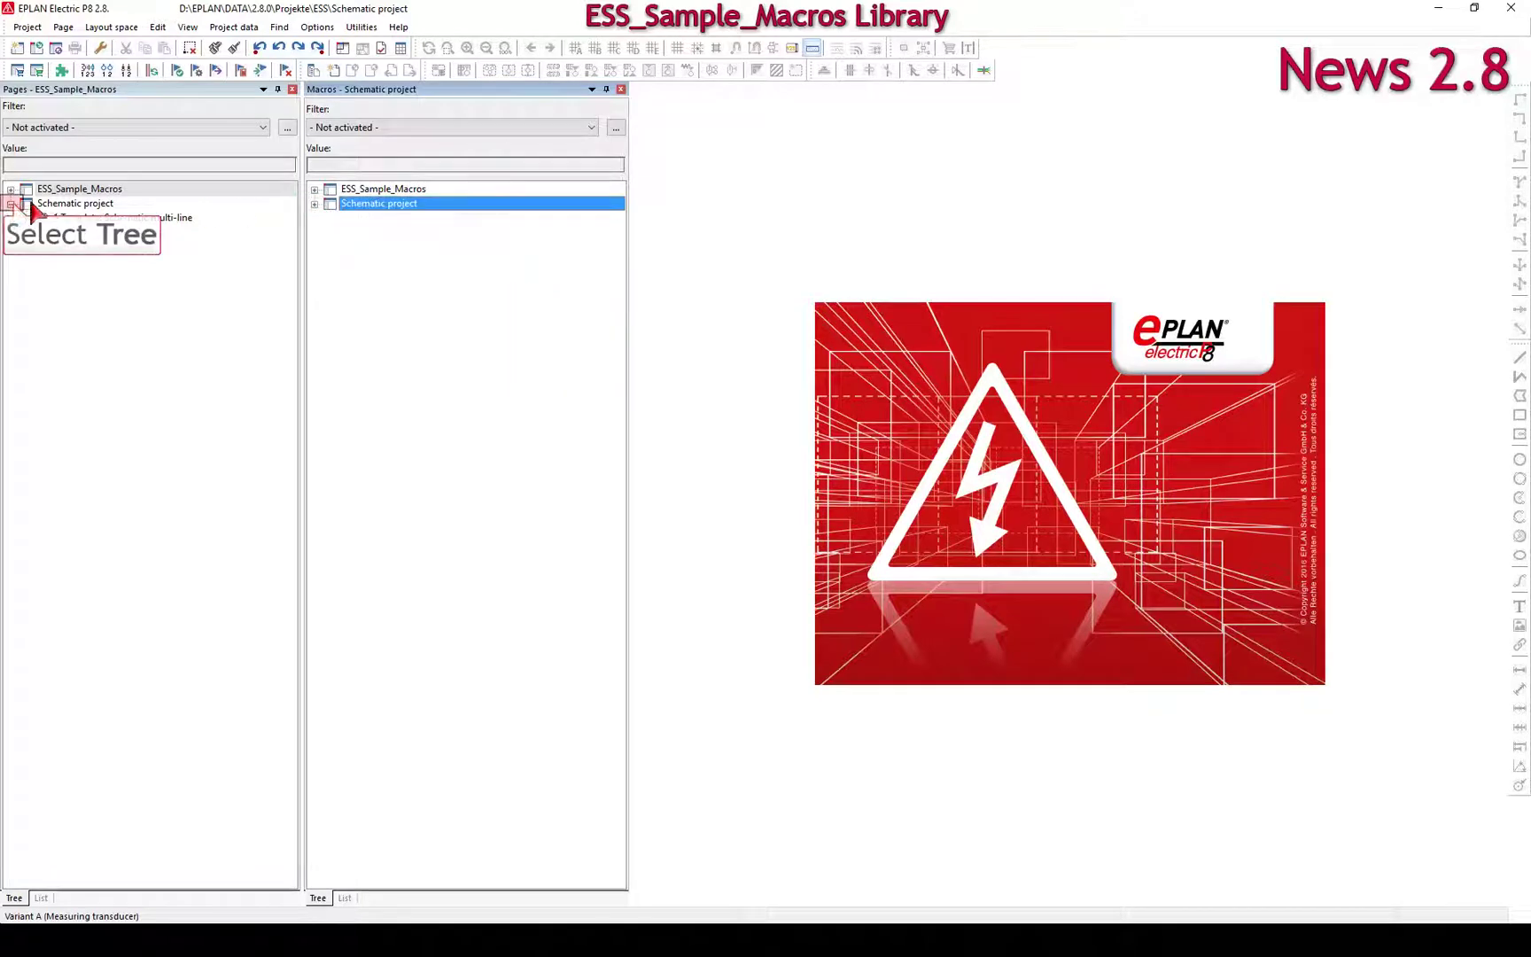
{"action": "left_click", "coordinate": [10, 203]}
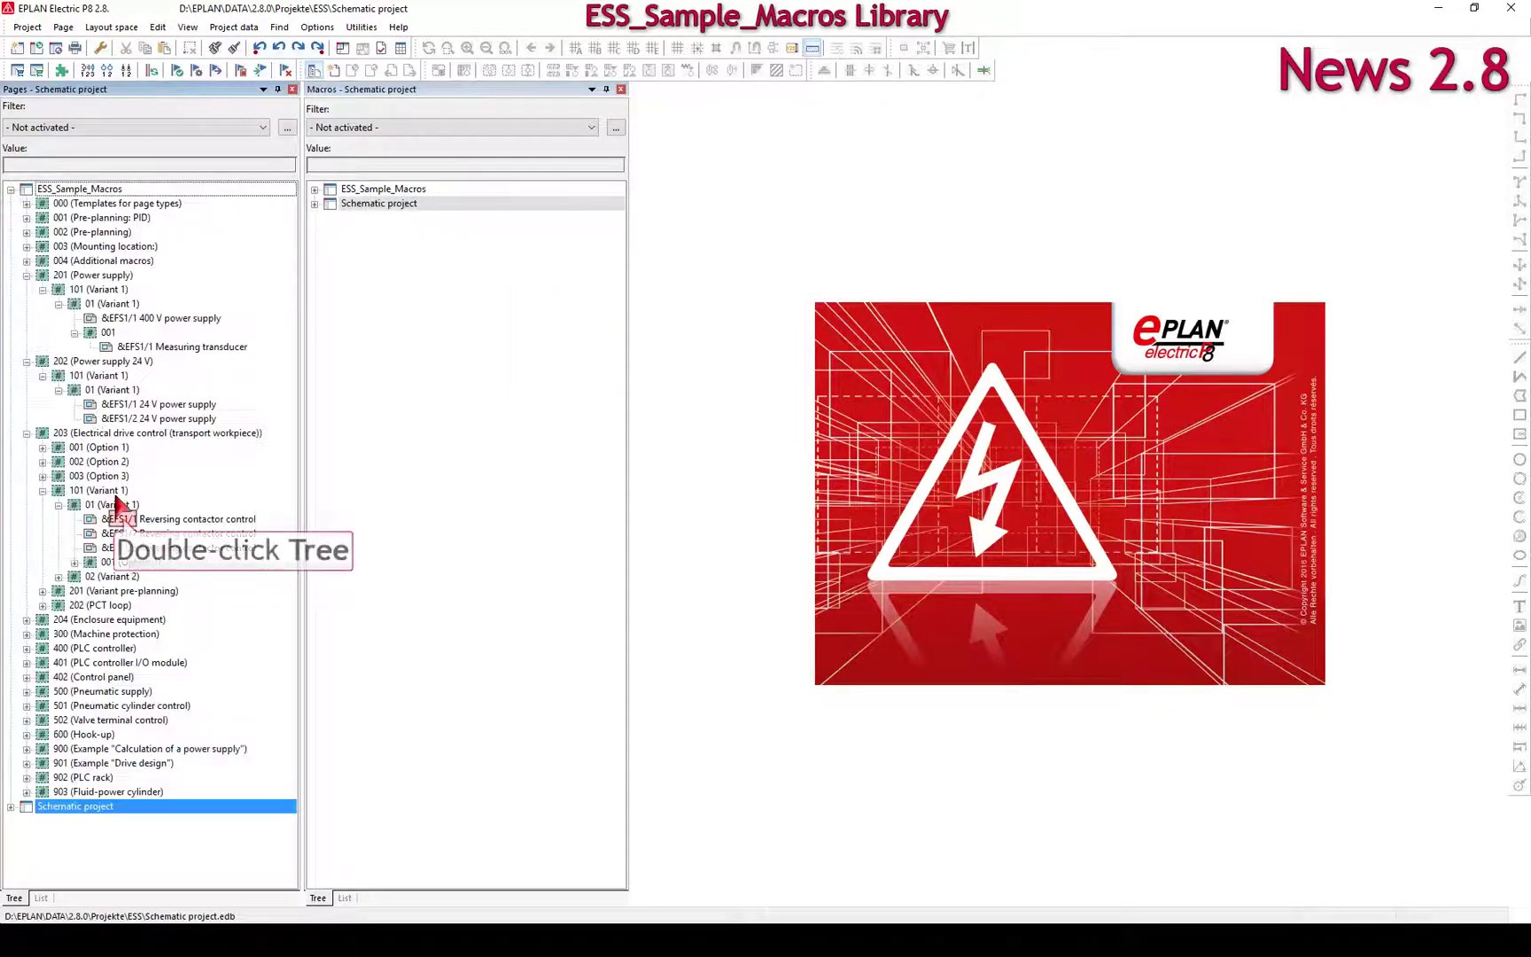
{"action": "double_click", "coordinate": [119, 518]}
Step: Examine the #<Function_text> placeholder object's assignments, selectable properties, value sets and modifiable variables
{"action": "double_click", "coordinate": [666, 627]}
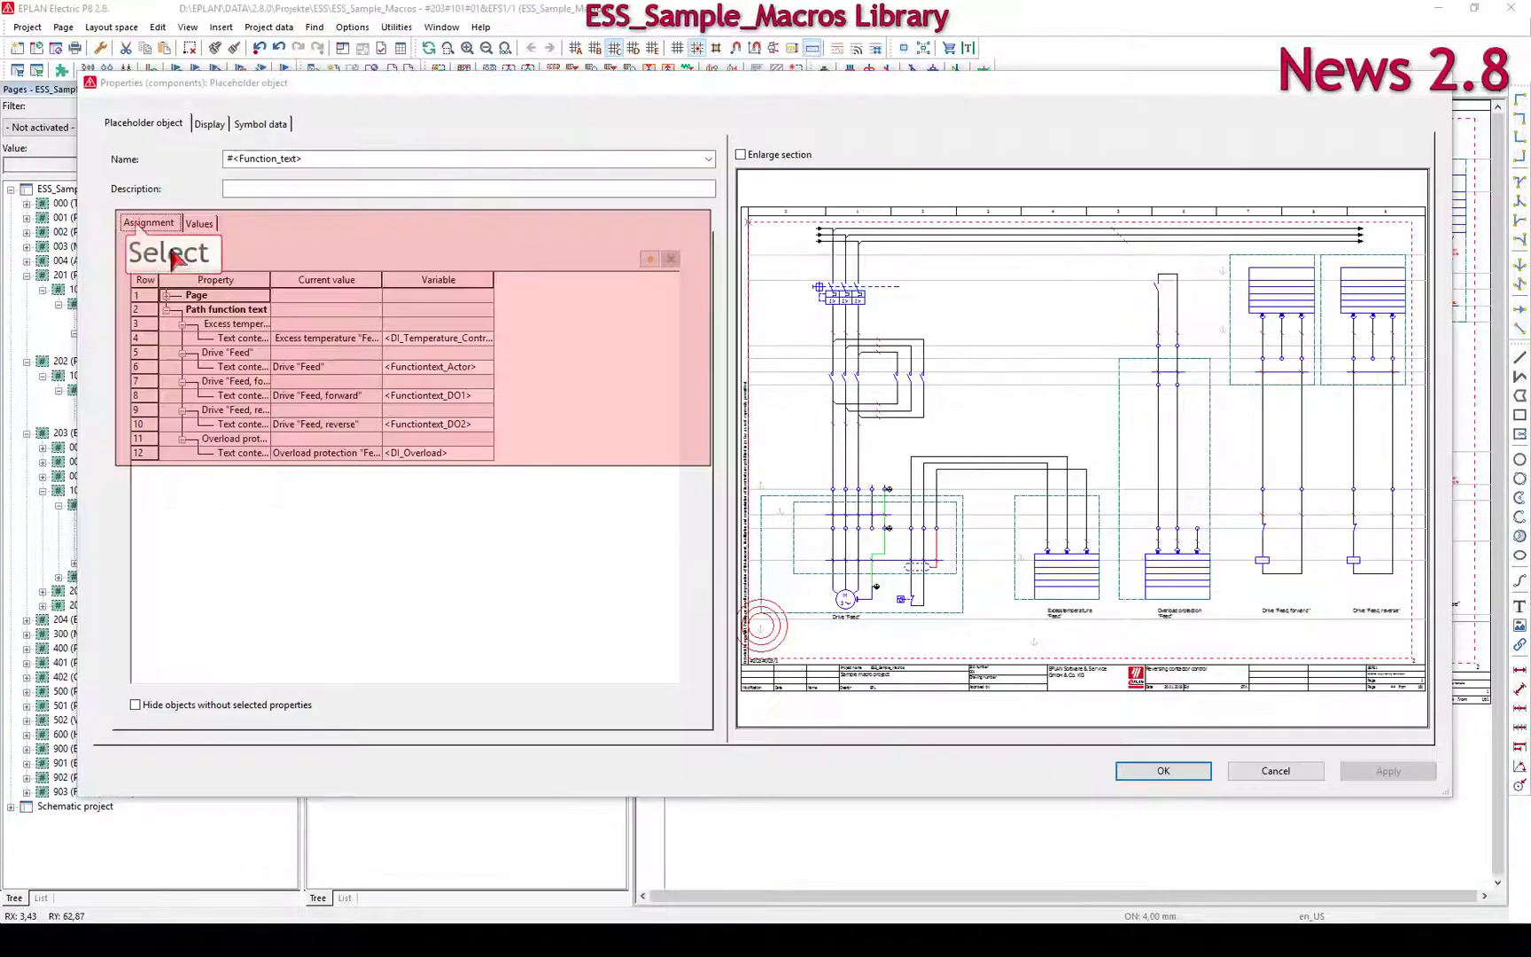
{"action": "left_click", "coordinate": [649, 258]}
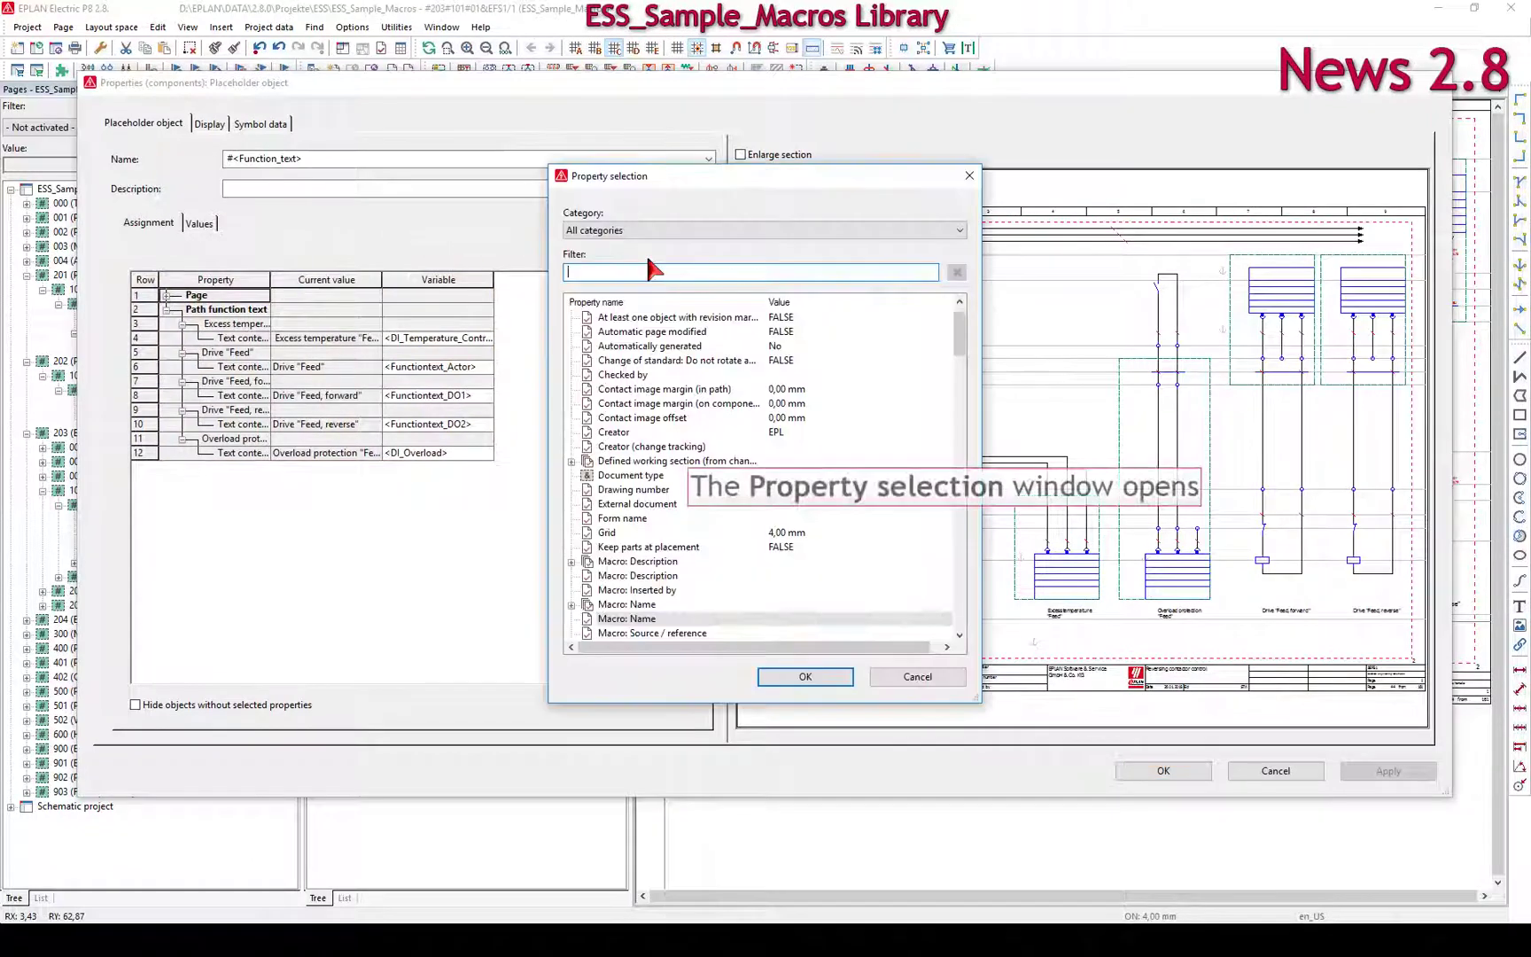
{"action": "left_click_drag", "start_coordinate": [961, 338], "coordinate": [957, 621]}
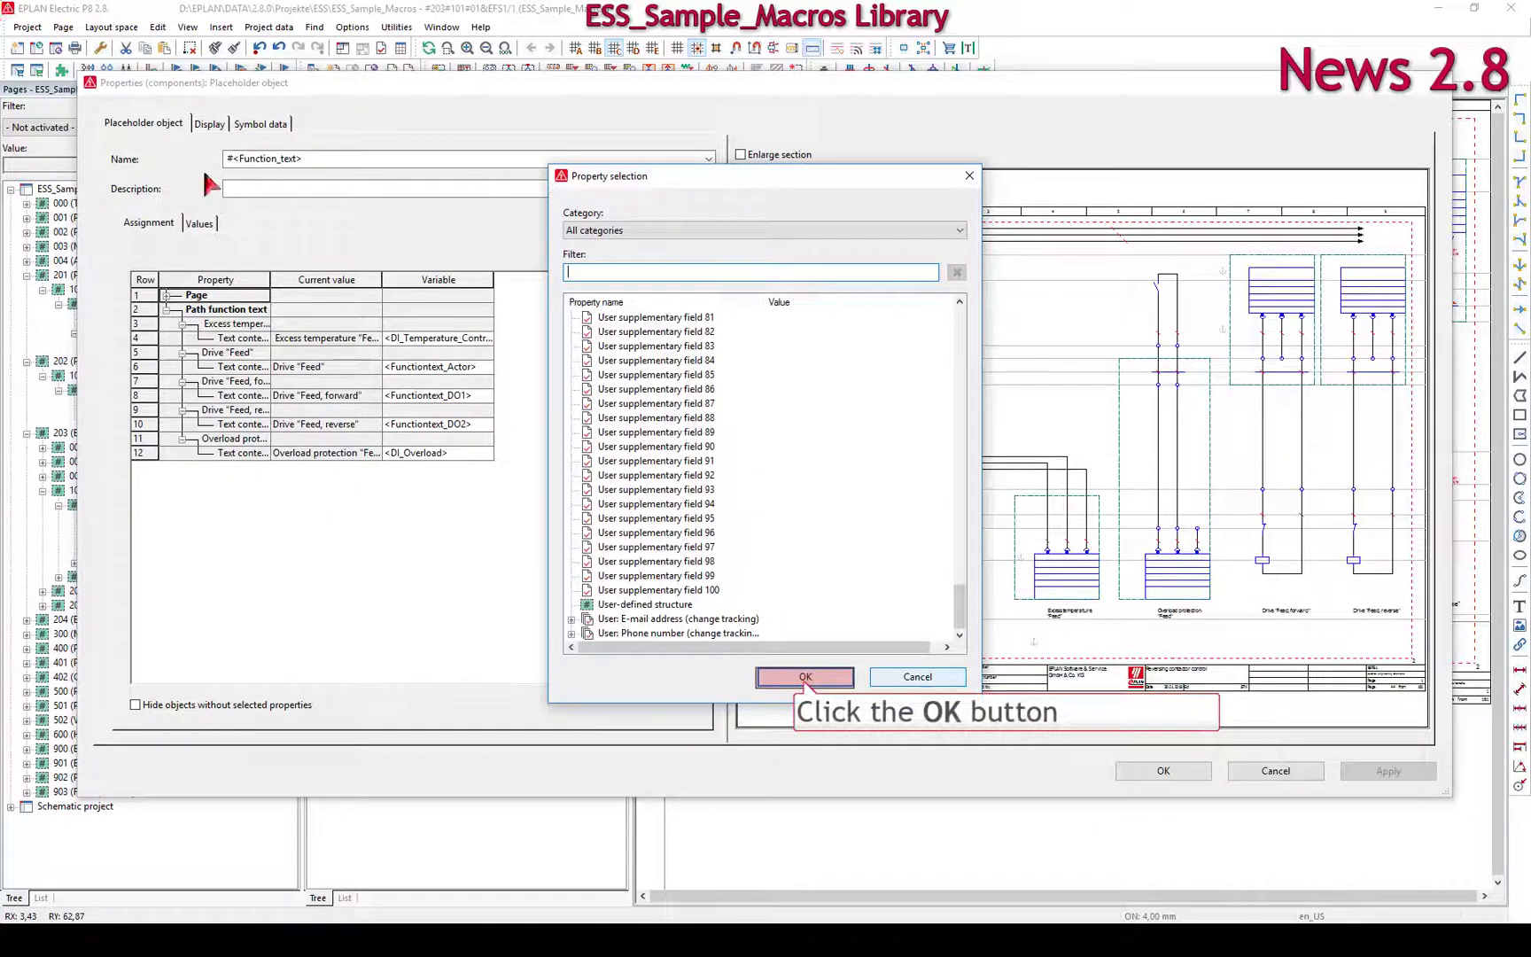
{"action": "left_click", "coordinate": [803, 678]}
{"action": "left_click", "coordinate": [199, 223]}
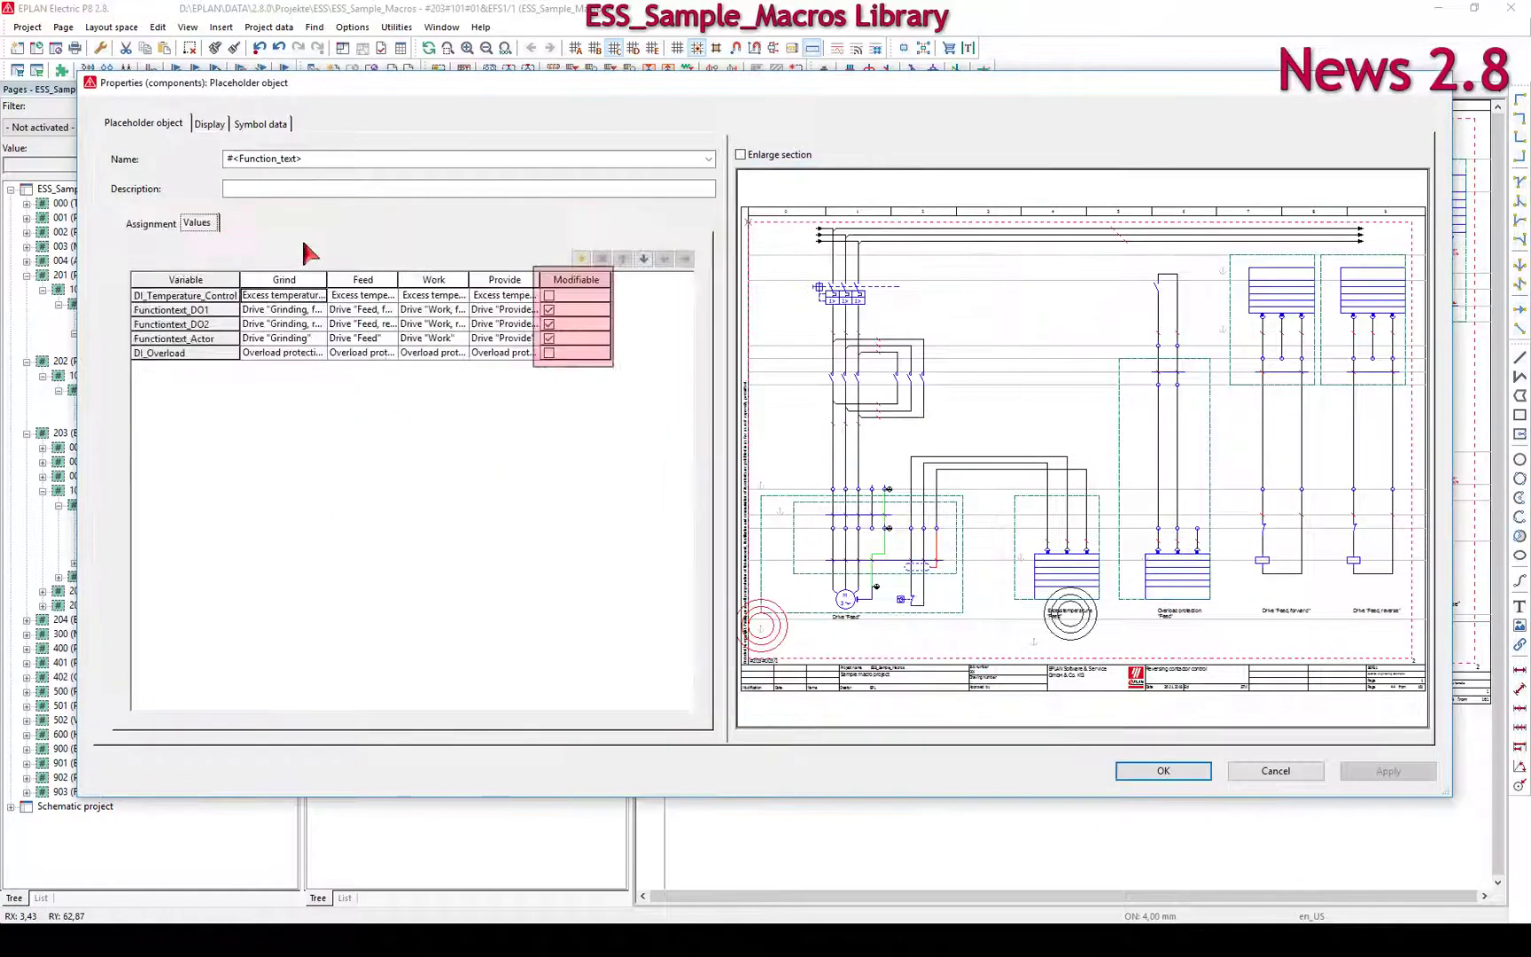
{"action": "left_click", "coordinate": [1163, 770]}
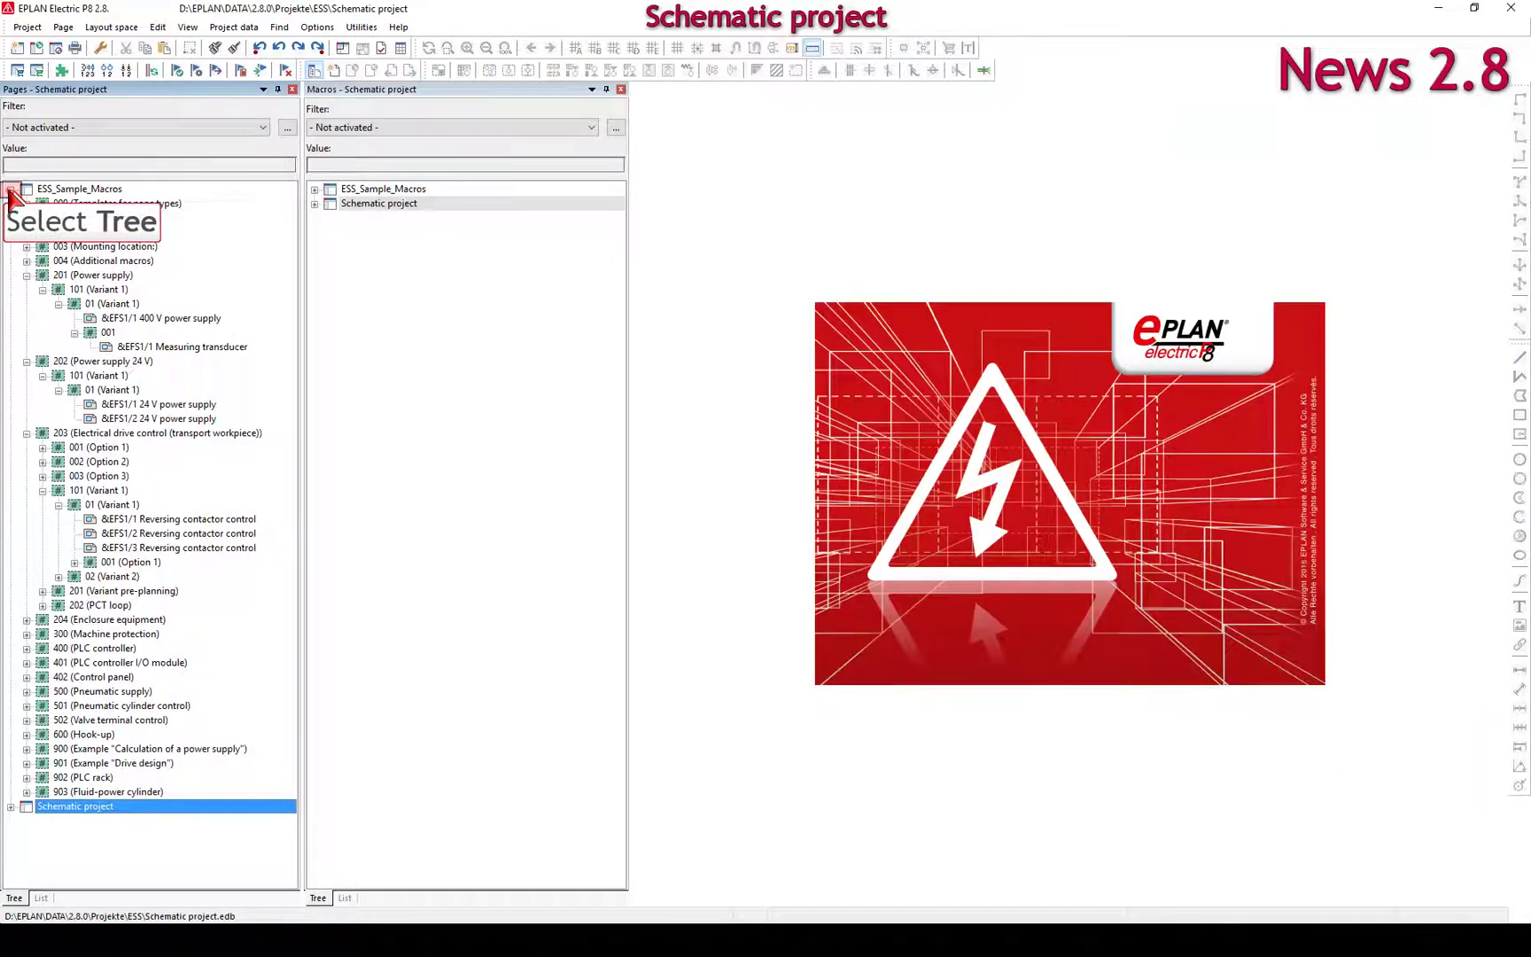
Step: Insert the page macro Schematic_multi-line.emp into the Schematic project as page 2 with automatic page naming
{"action": "left_click", "coordinate": [11, 189]}
{"action": "right_click", "coordinate": [62, 204]}
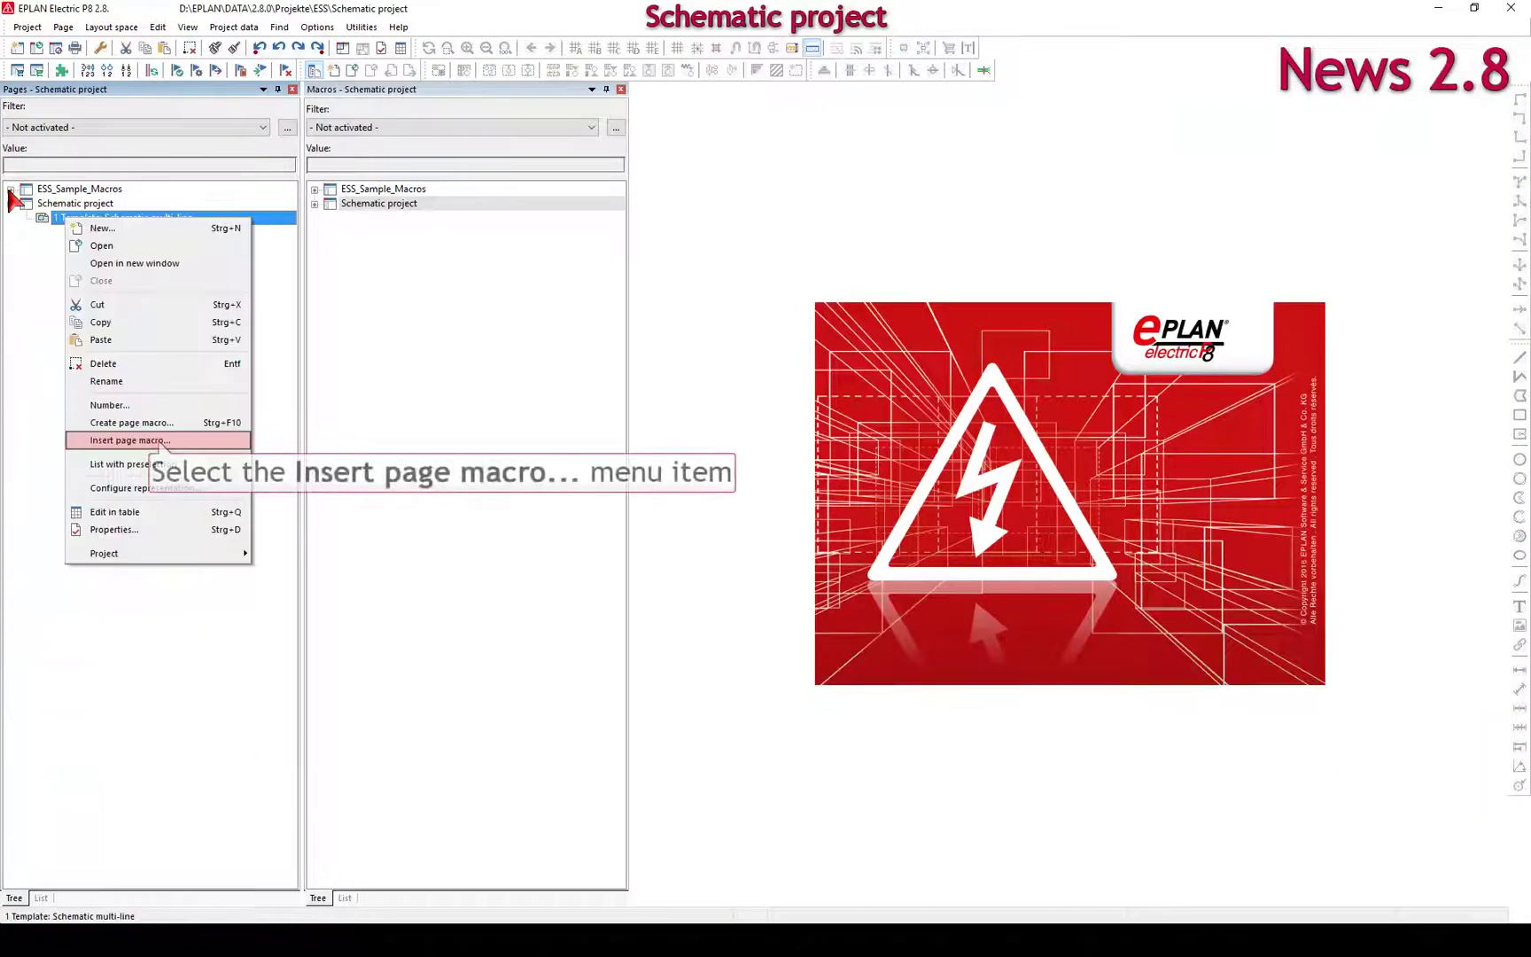
{"action": "left_click", "coordinate": [150, 436]}
{"action": "left_click", "coordinate": [1194, 560]}
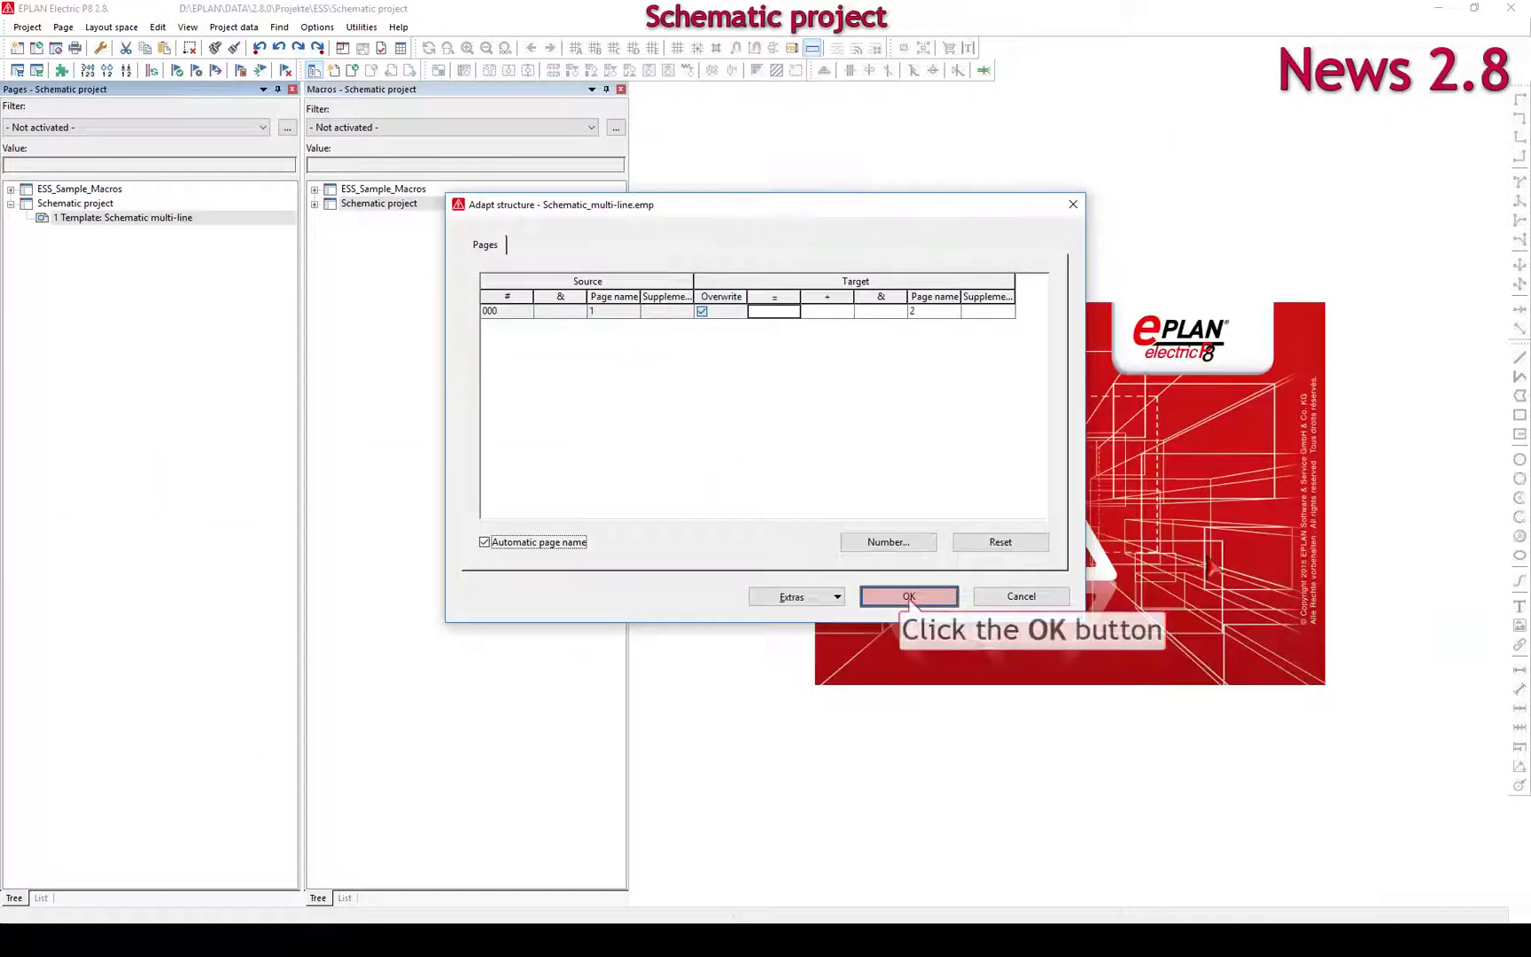
{"action": "left_click", "coordinate": [929, 597]}
Step: Place Variant A of the window macro Reverse_Contactor_Control.ema from 203_Electrical_Engine/101_01_Variant_1 at page 2's upper-left corner
{"action": "right_click", "coordinate": [910, 601]}
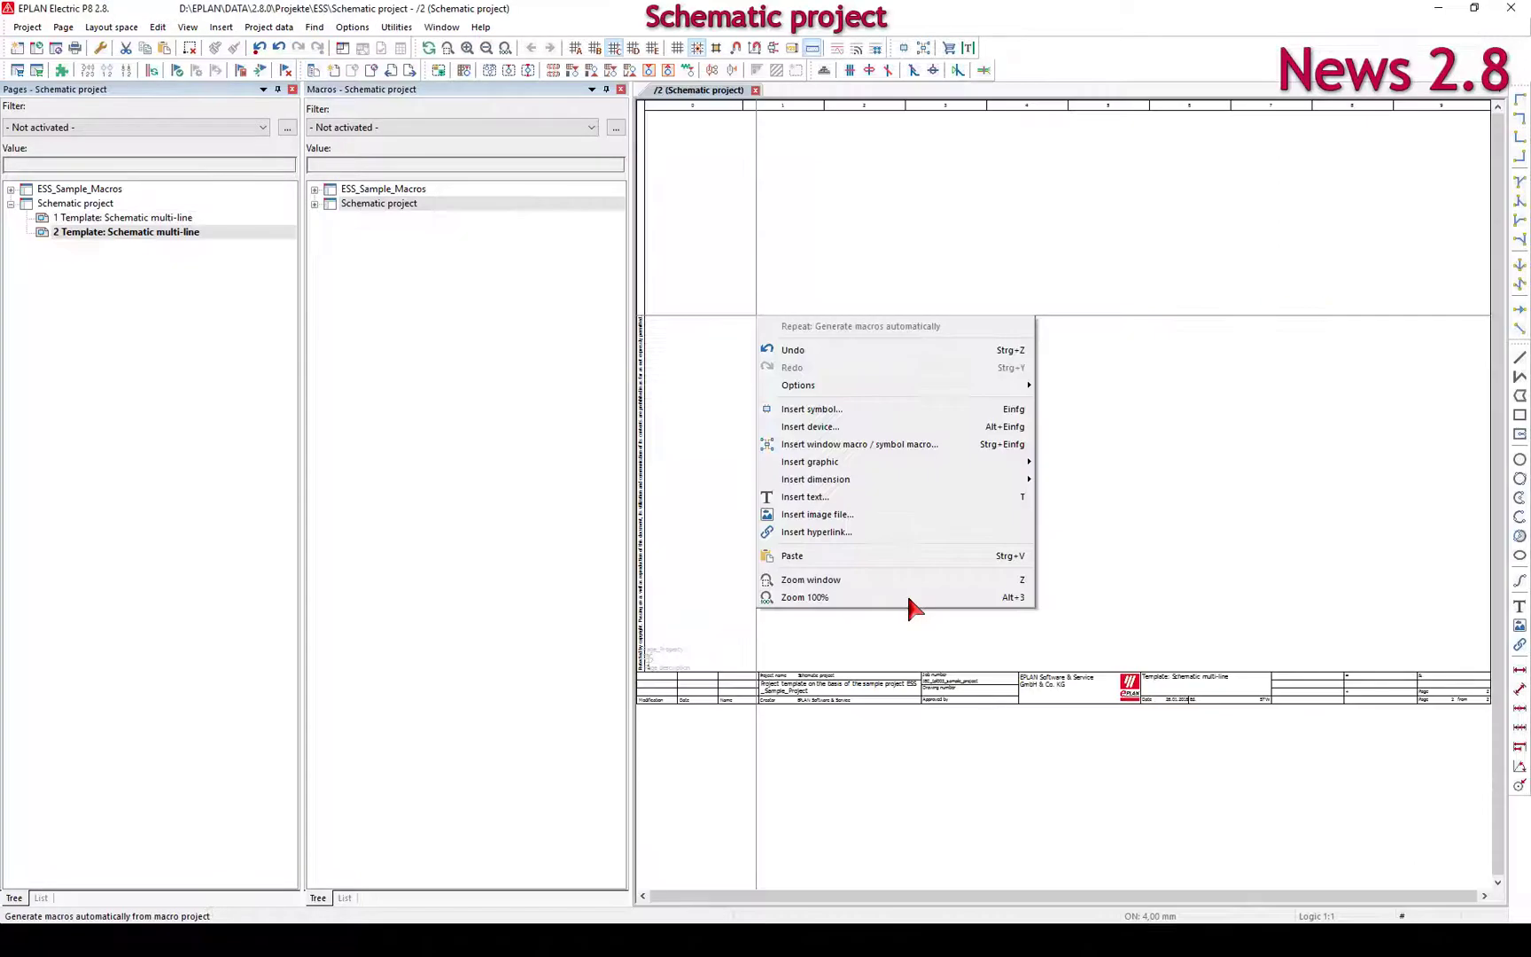
{"action": "left_click", "coordinate": [838, 444]}
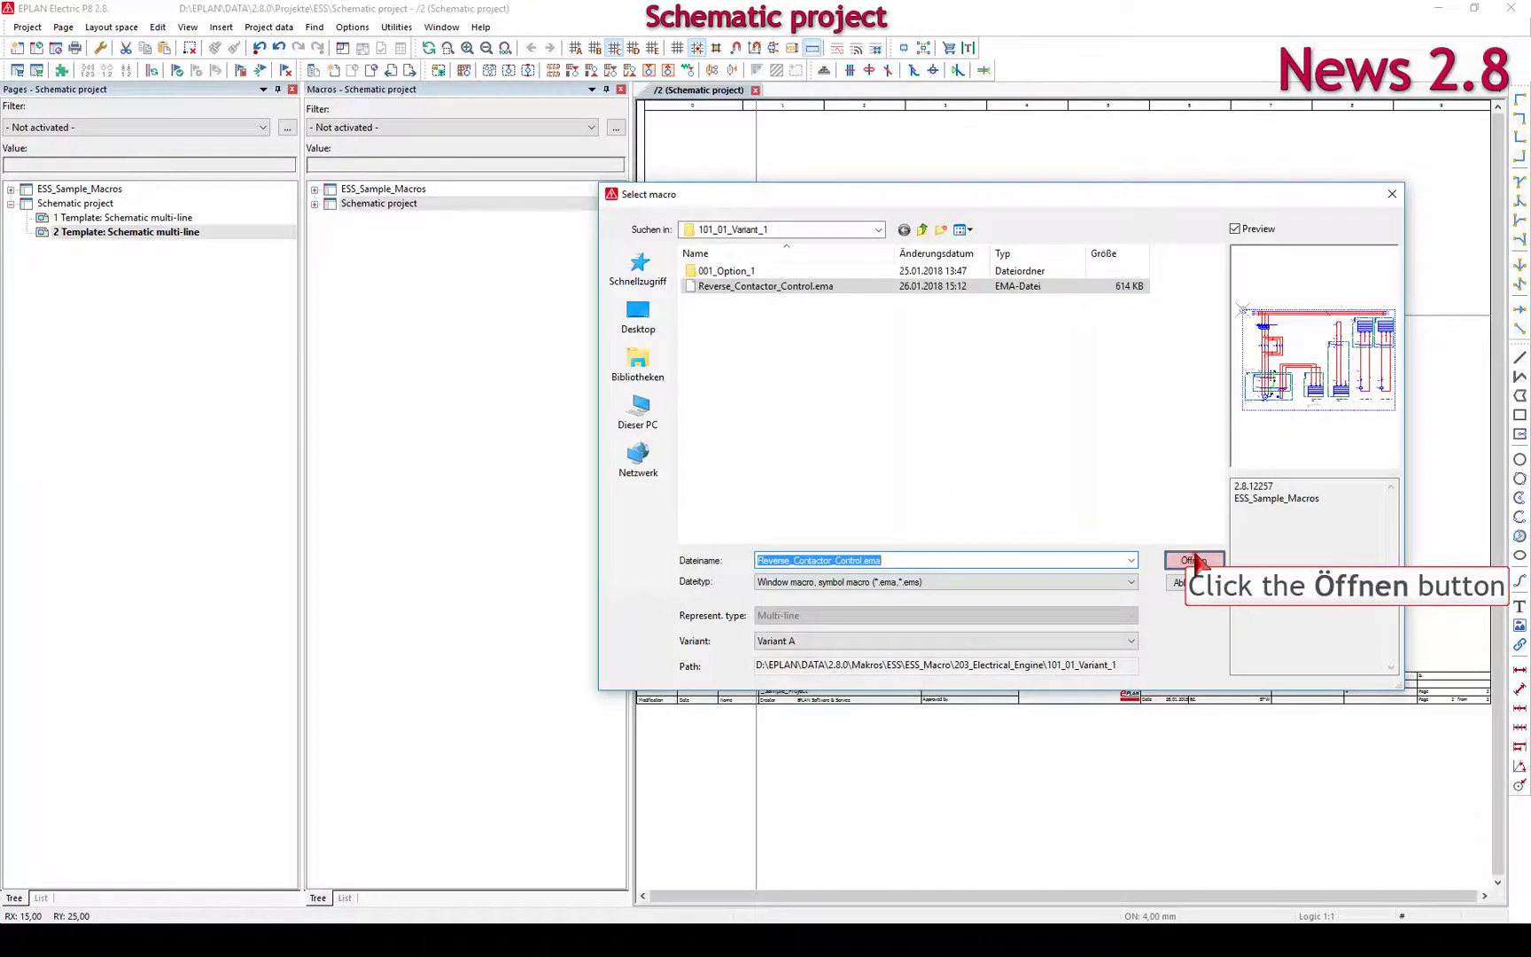
{"action": "left_click", "coordinate": [1193, 560]}
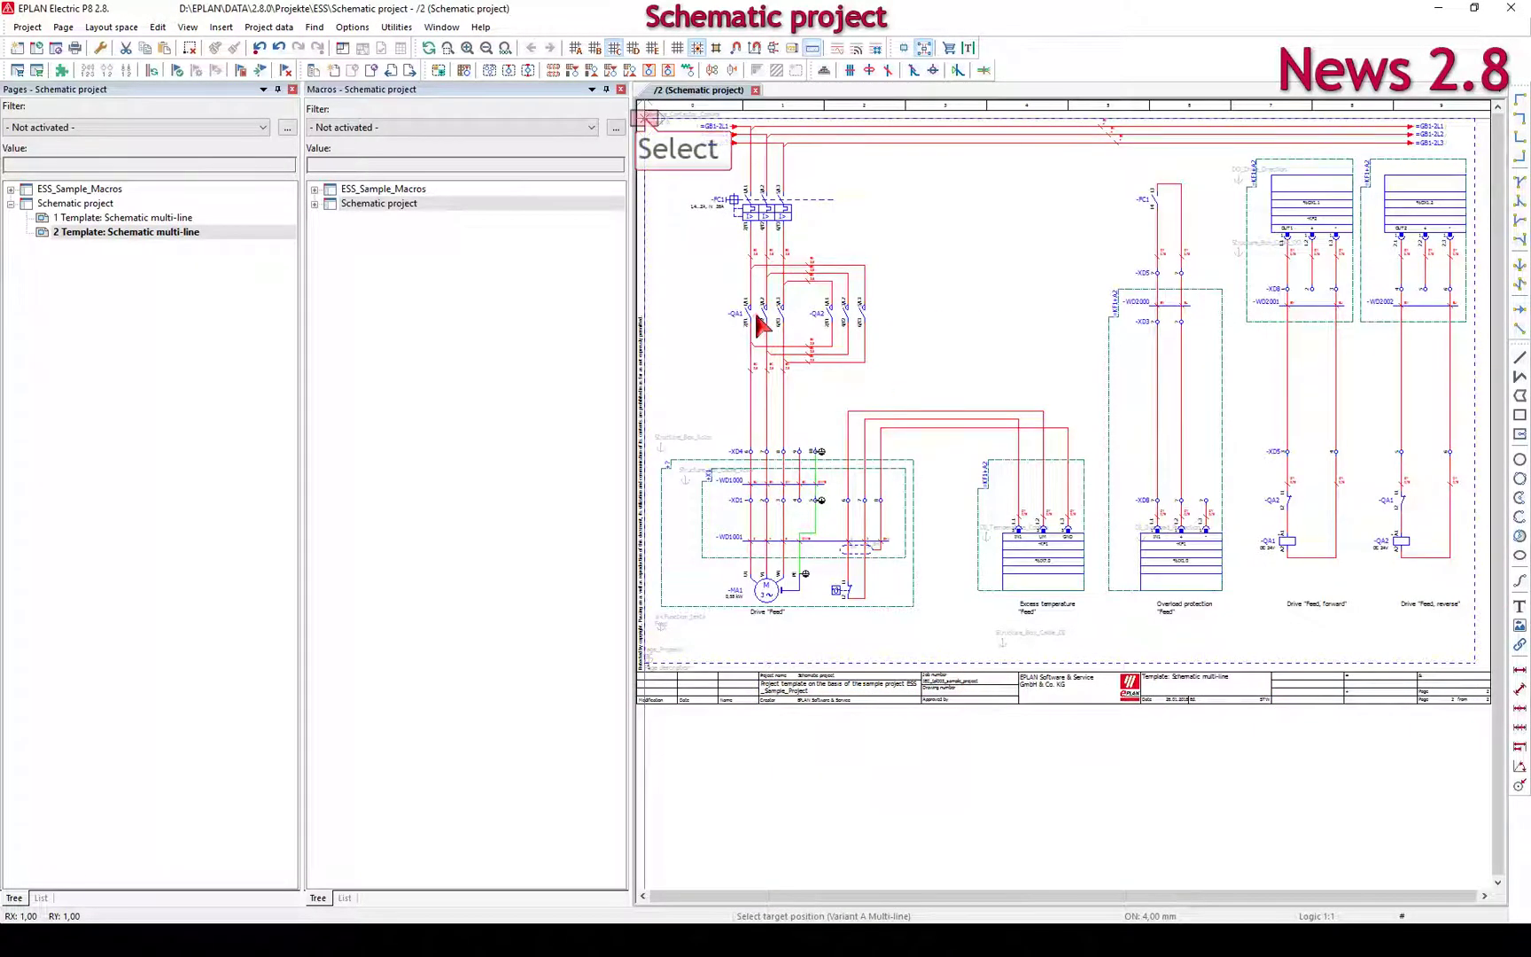
{"action": "left_click", "coordinate": [651, 128]}
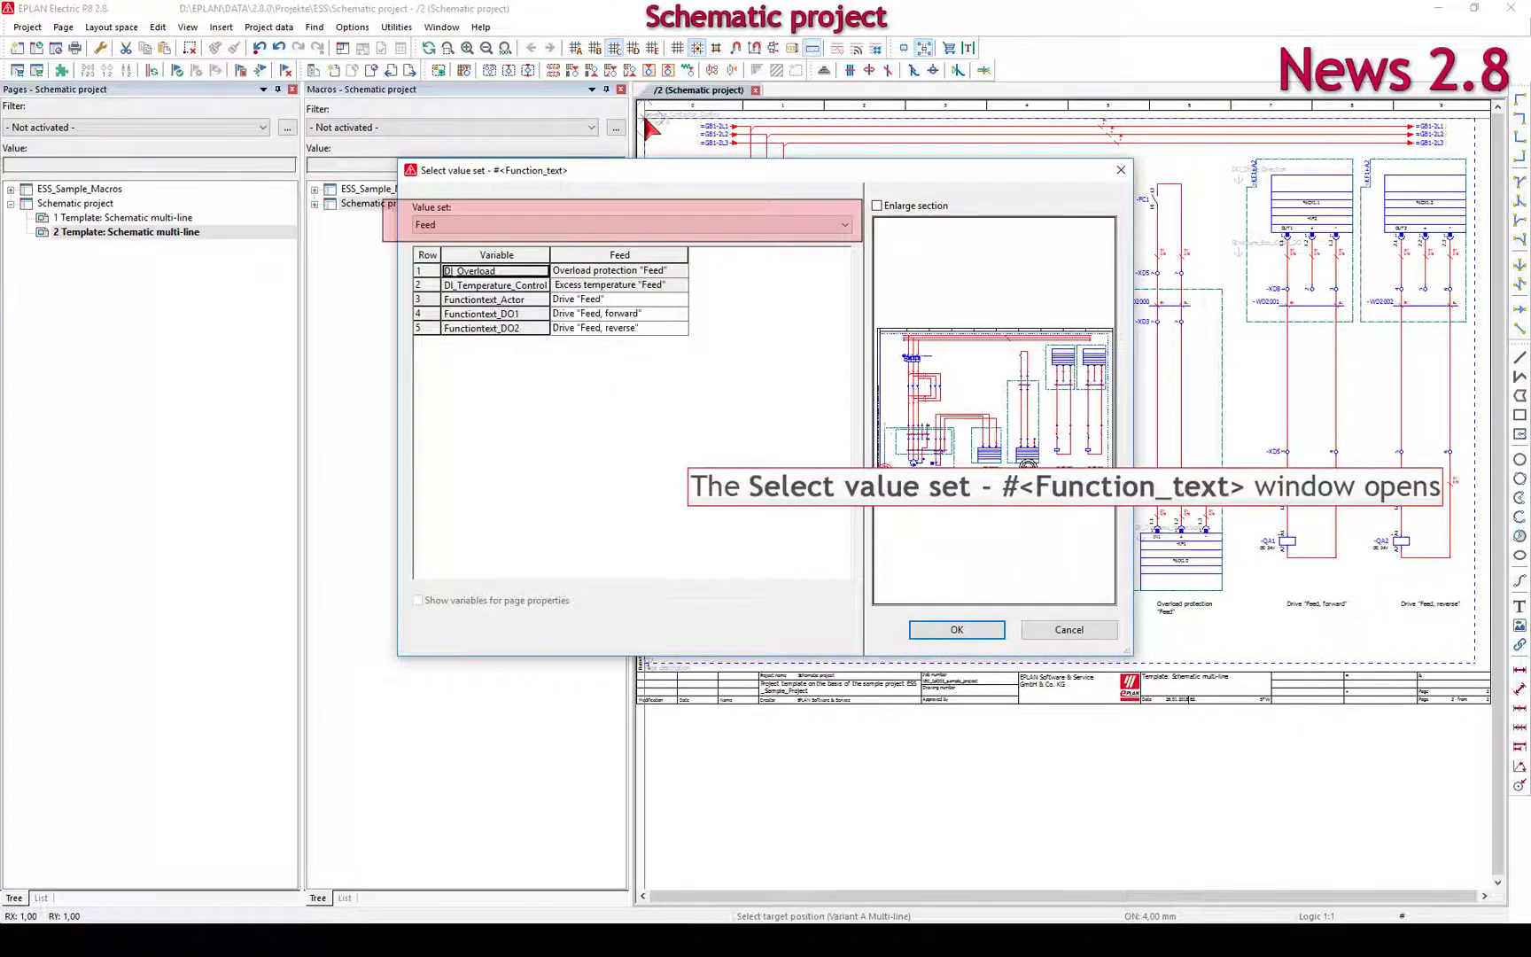
Step: Set Functiontext_Actor to "changed manual text" in the #<Function_text> value set and finish inserting the macro
{"action": "double_click", "coordinate": [620, 300]}
{"action": "type", "text": "changed manual text"}
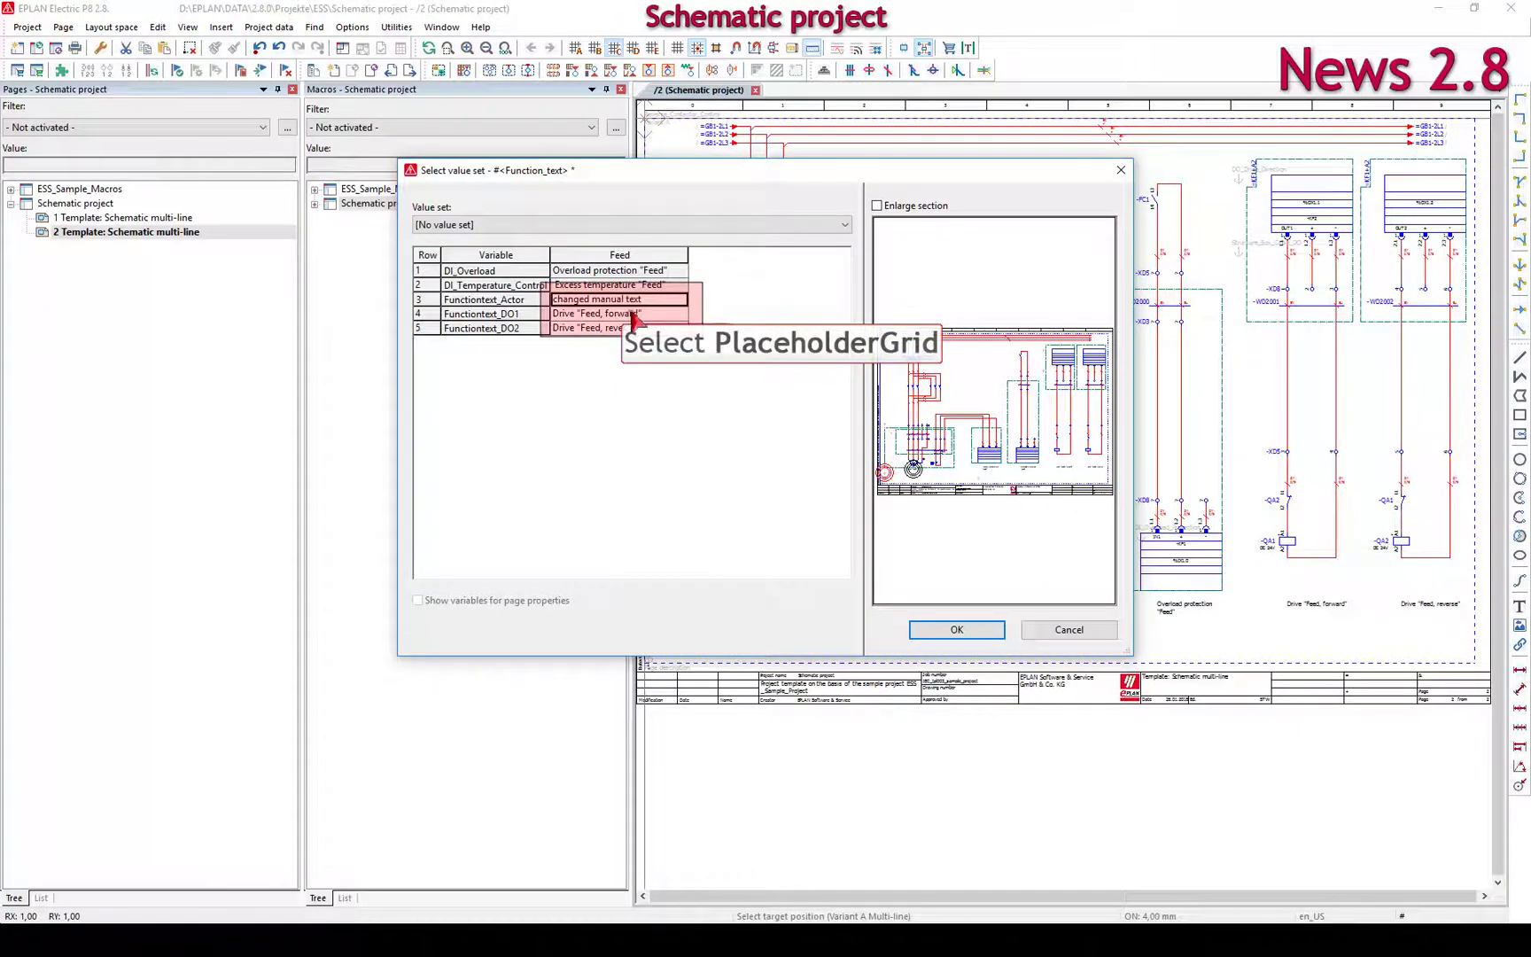
{"action": "left_click", "coordinate": [955, 630]}
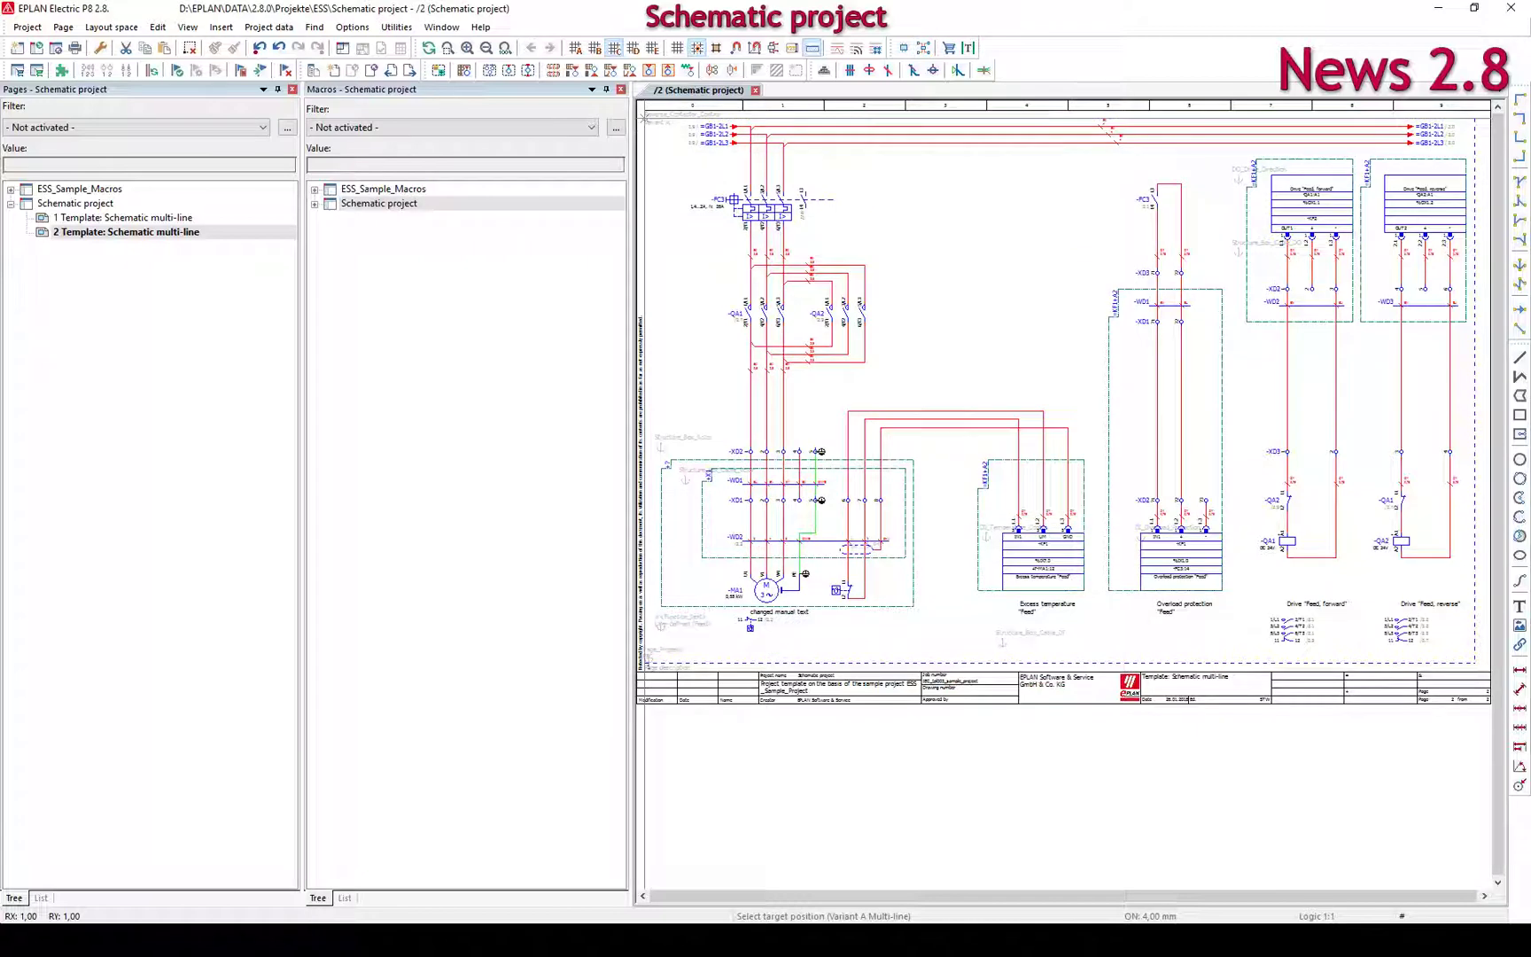
{"action": "left_click", "coordinate": [955, 632]}
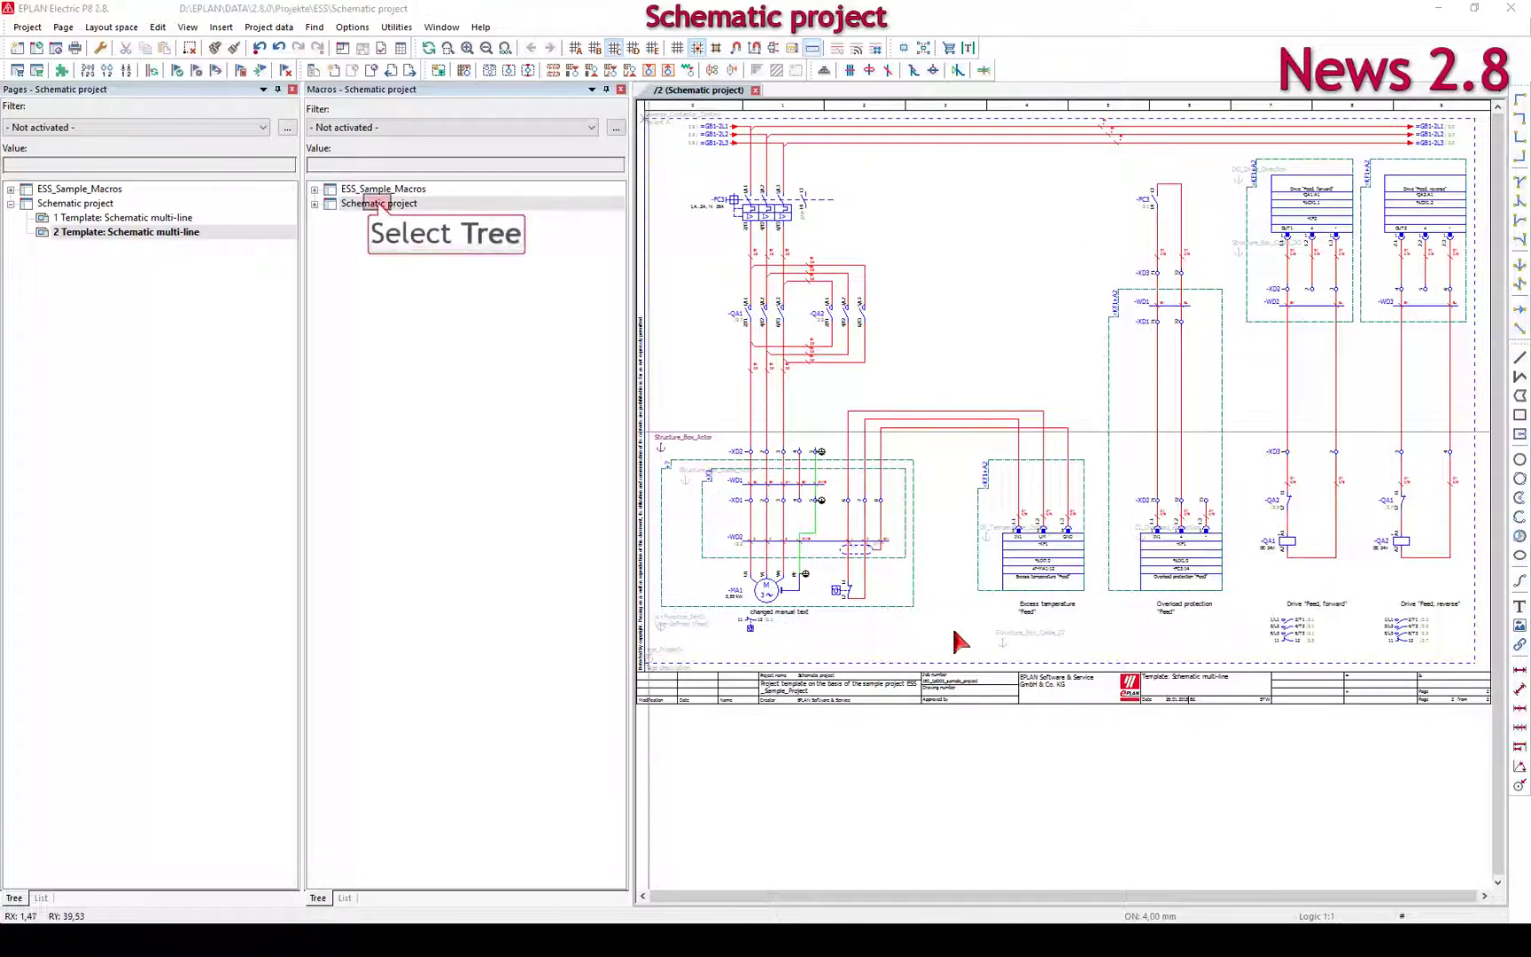
Step: Find the #<Function_text> placeholder object under Reverse_Contactor_Control, Variant A, in the Schematic project's macros and go to its graphic on page 2
{"action": "double_click", "coordinate": [379, 204]}
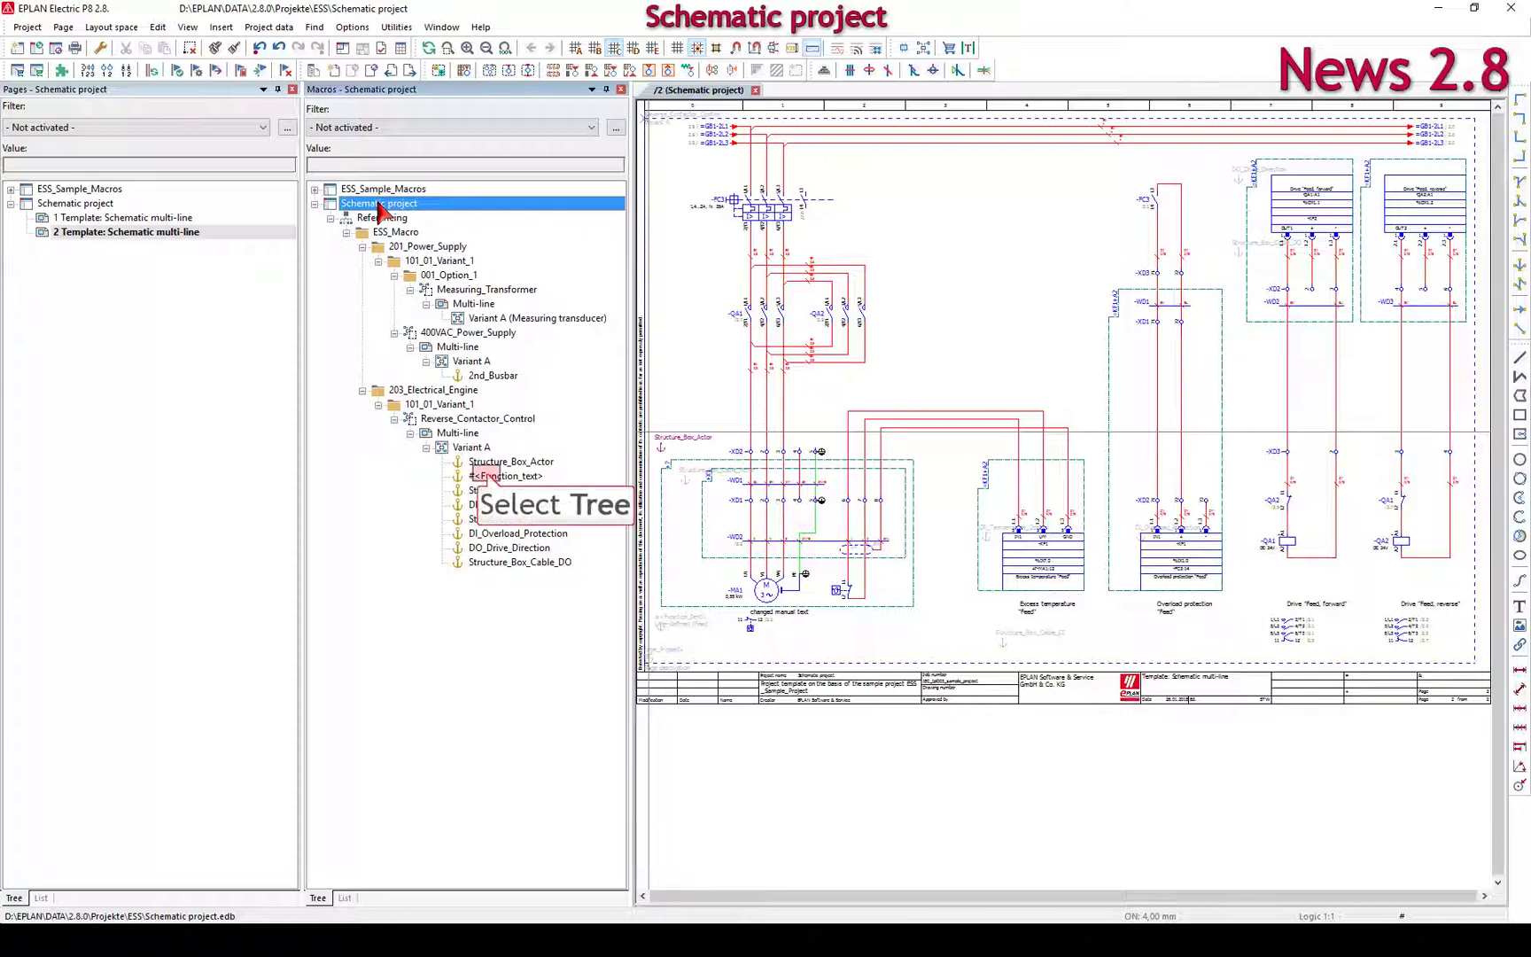
{"action": "left_click", "coordinate": [490, 476]}
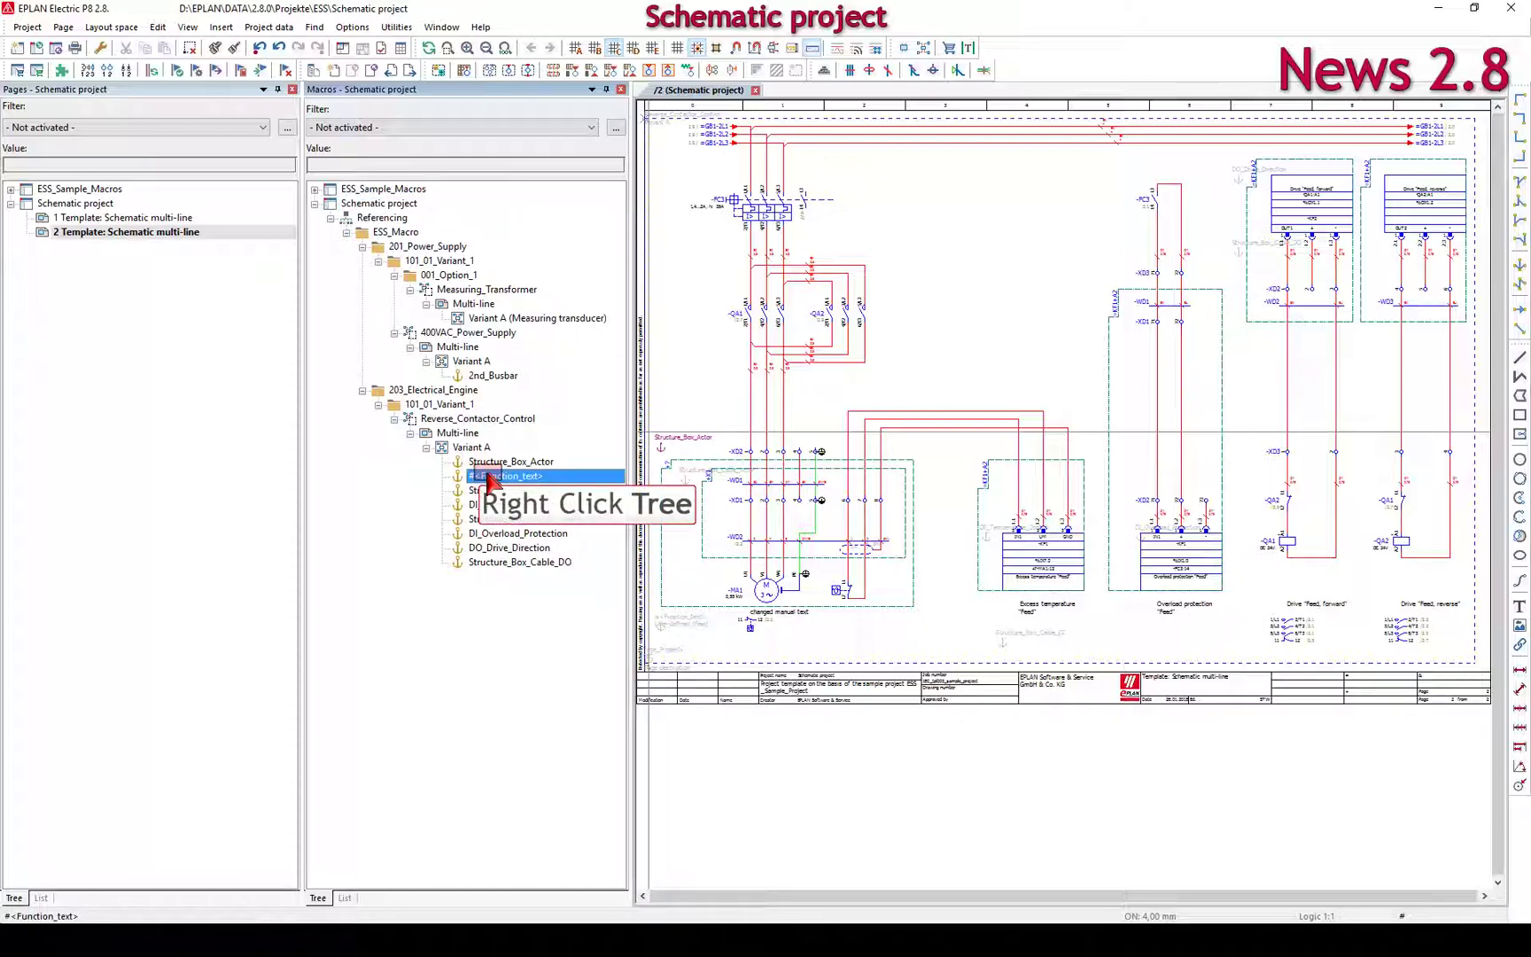
{"action": "right_click", "coordinate": [490, 478]}
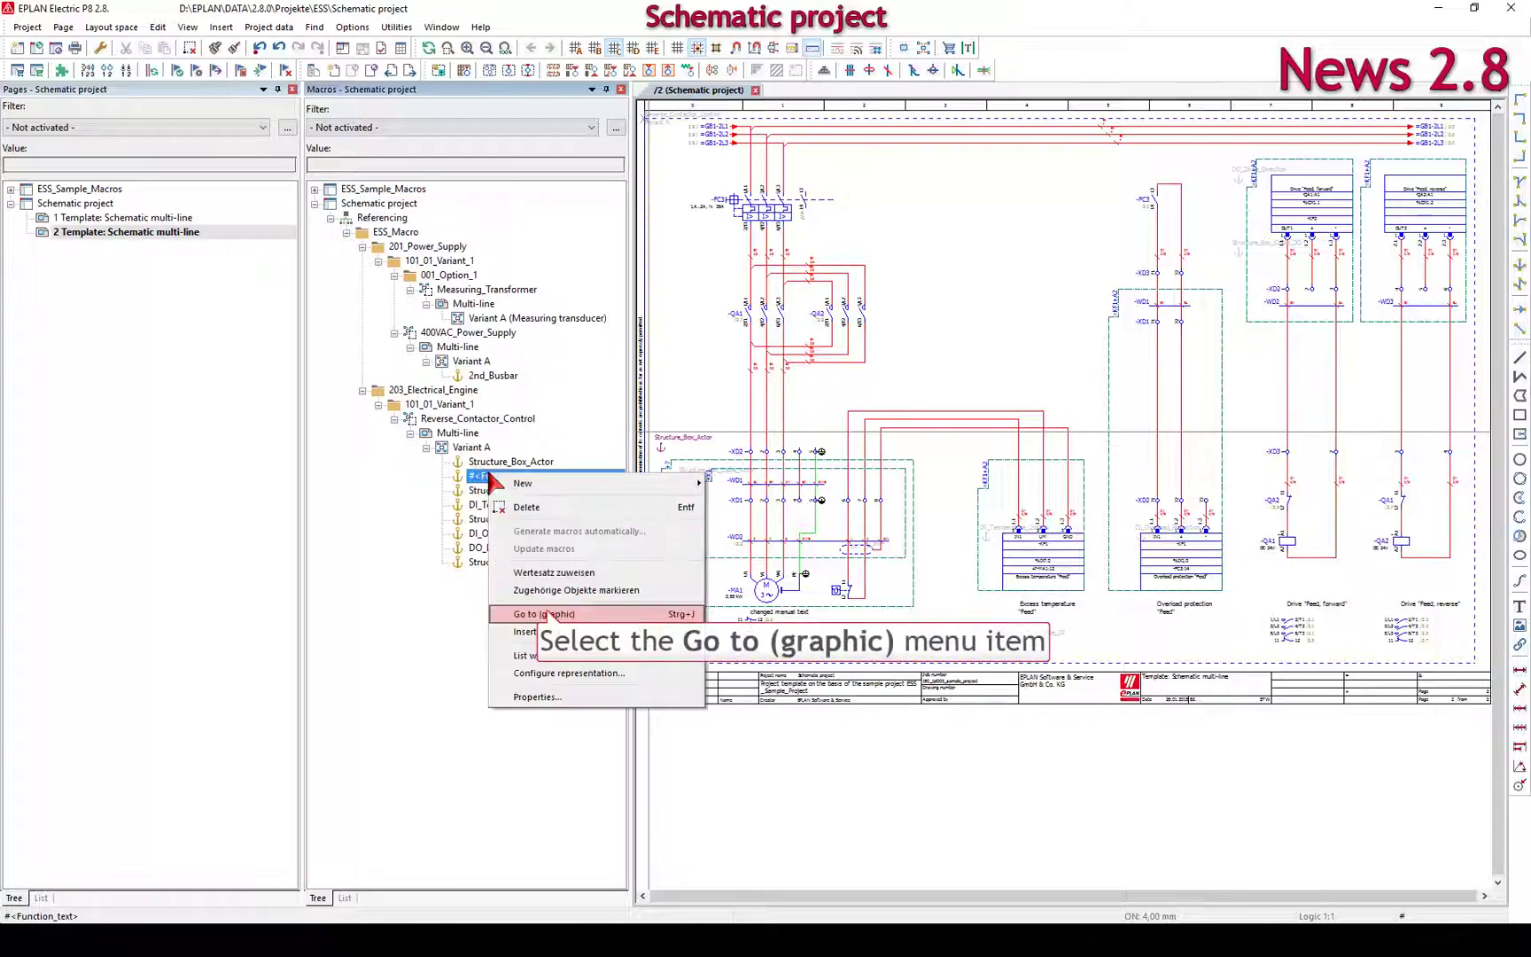
{"action": "left_click", "coordinate": [550, 614]}
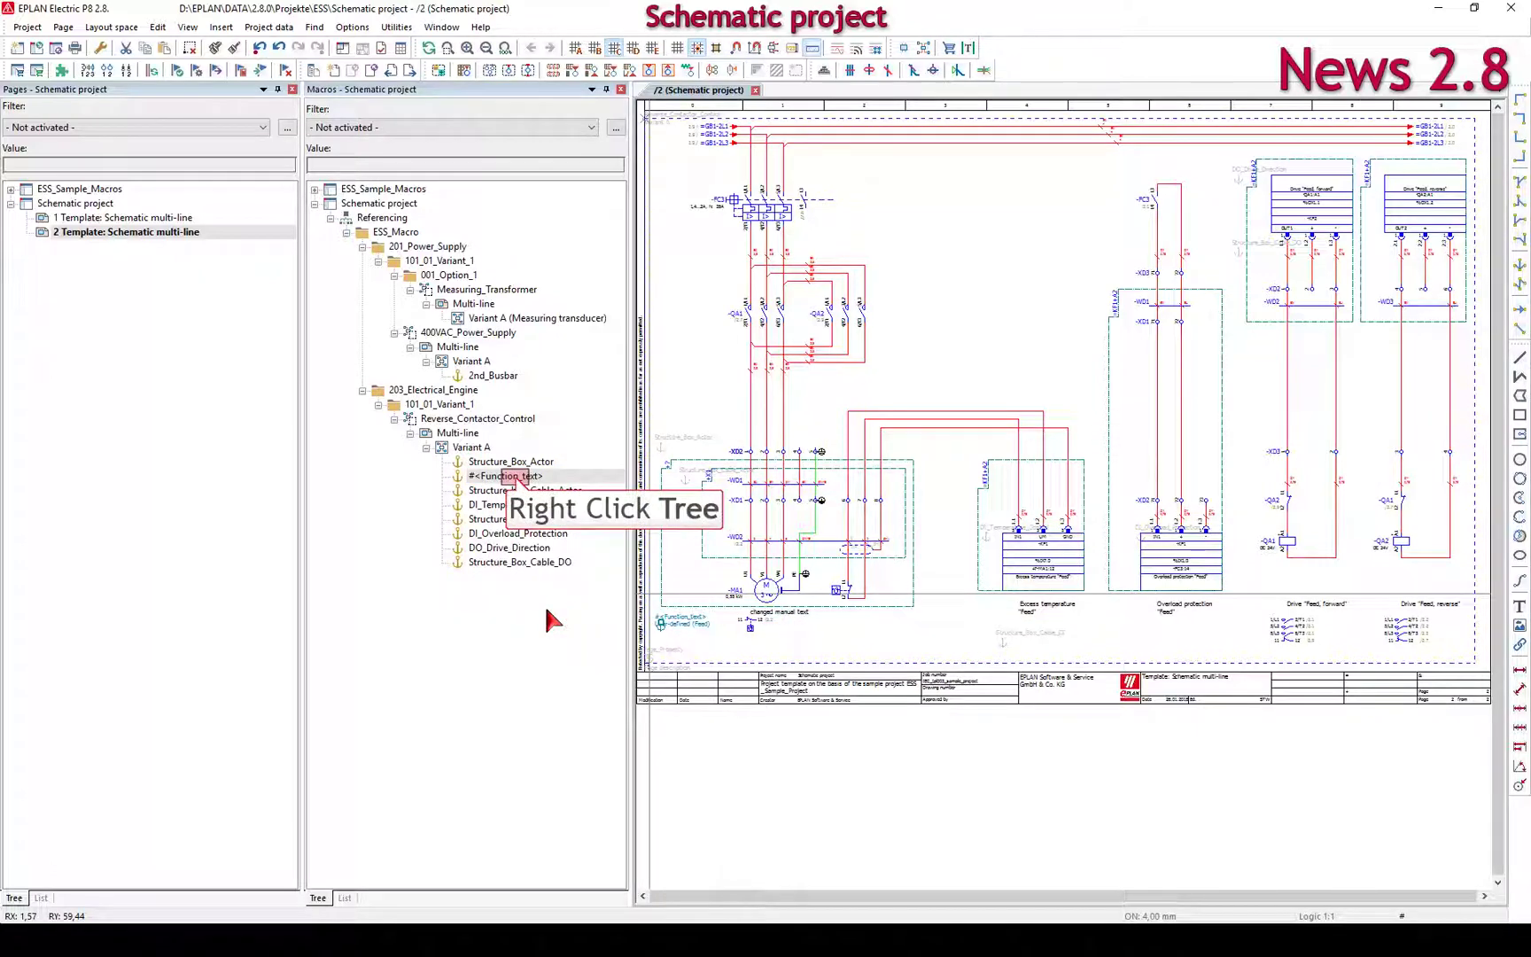
Step: Assign the Grind value set to the #<Function_text> placeholder object of the Reverse_Contactor_Control macro
{"action": "right_click", "coordinate": [515, 478]}
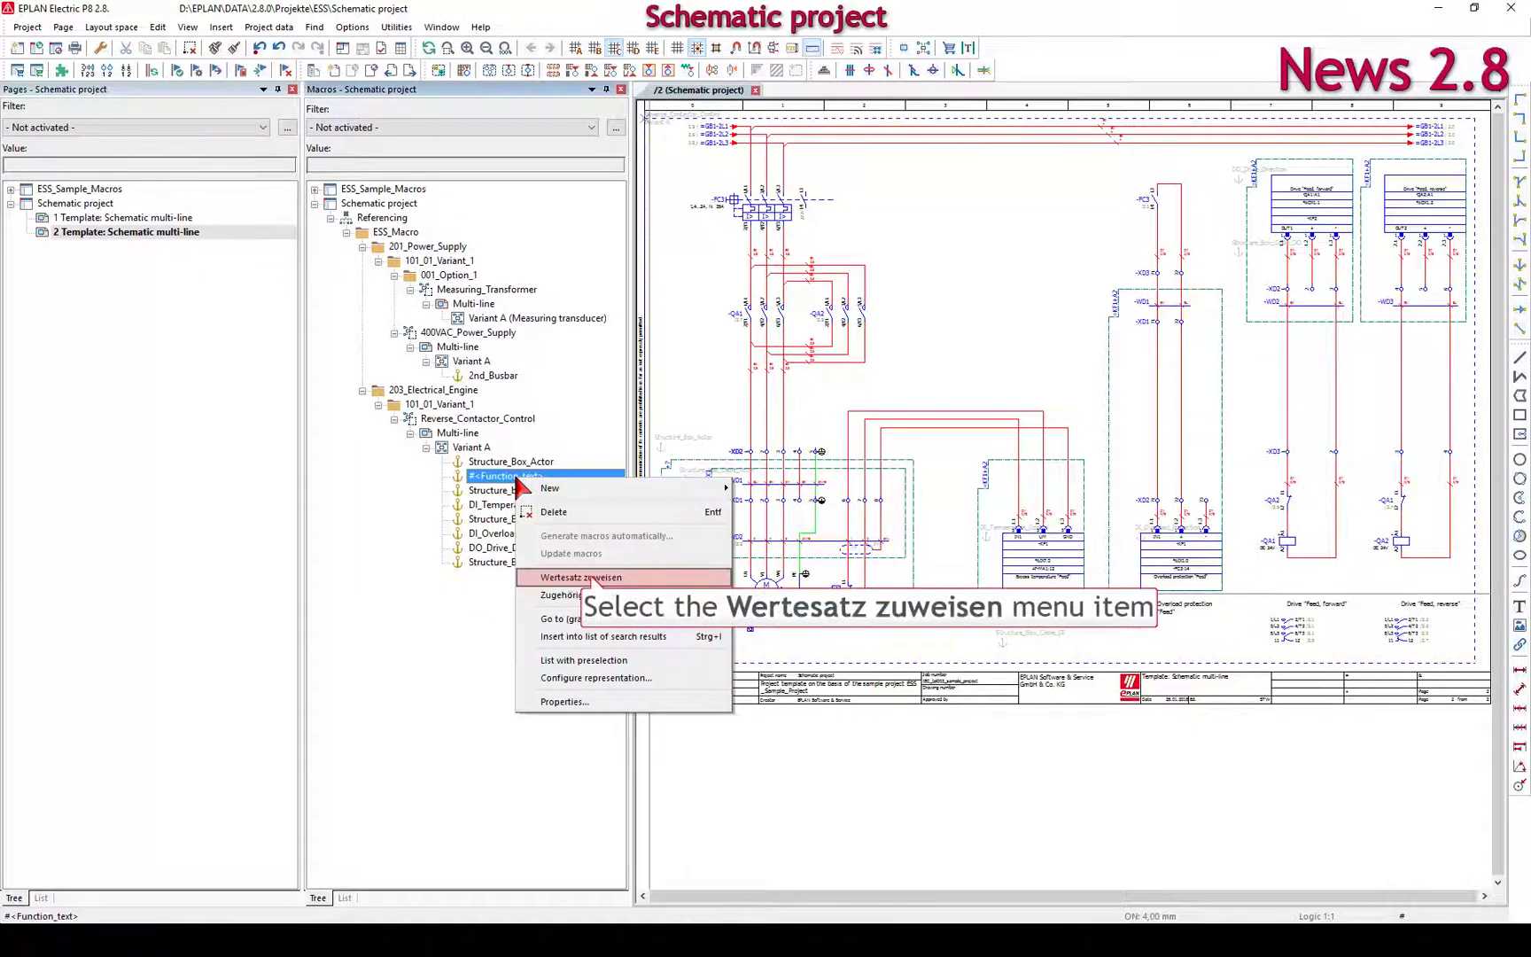
{"action": "left_click", "coordinate": [592, 580]}
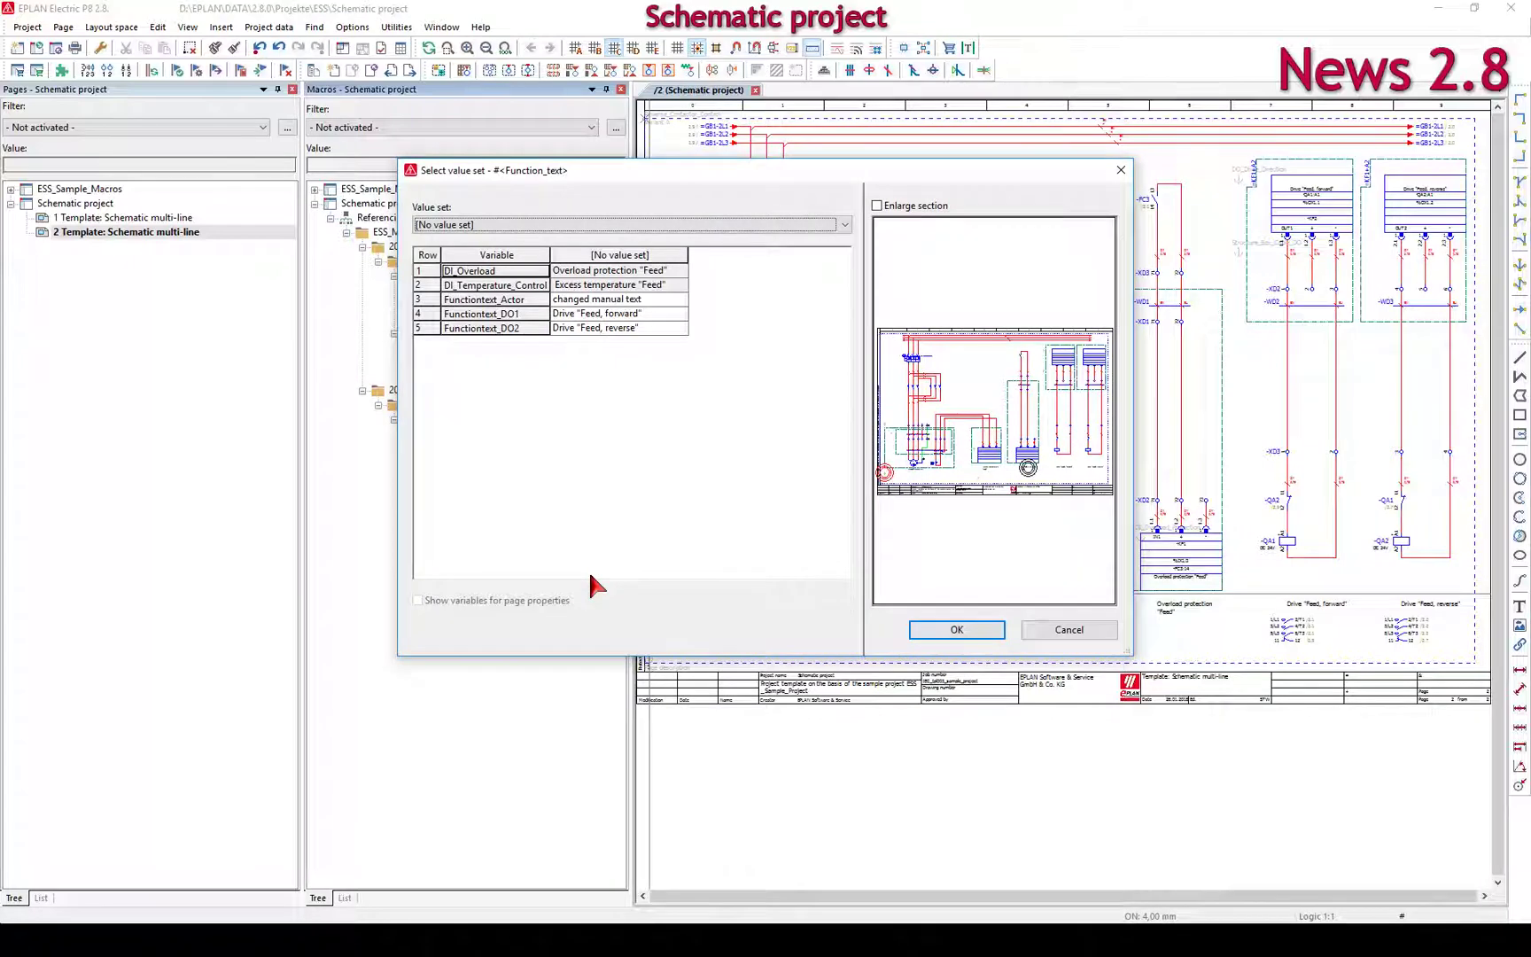
{"action": "key", "text": "alt+Down"}
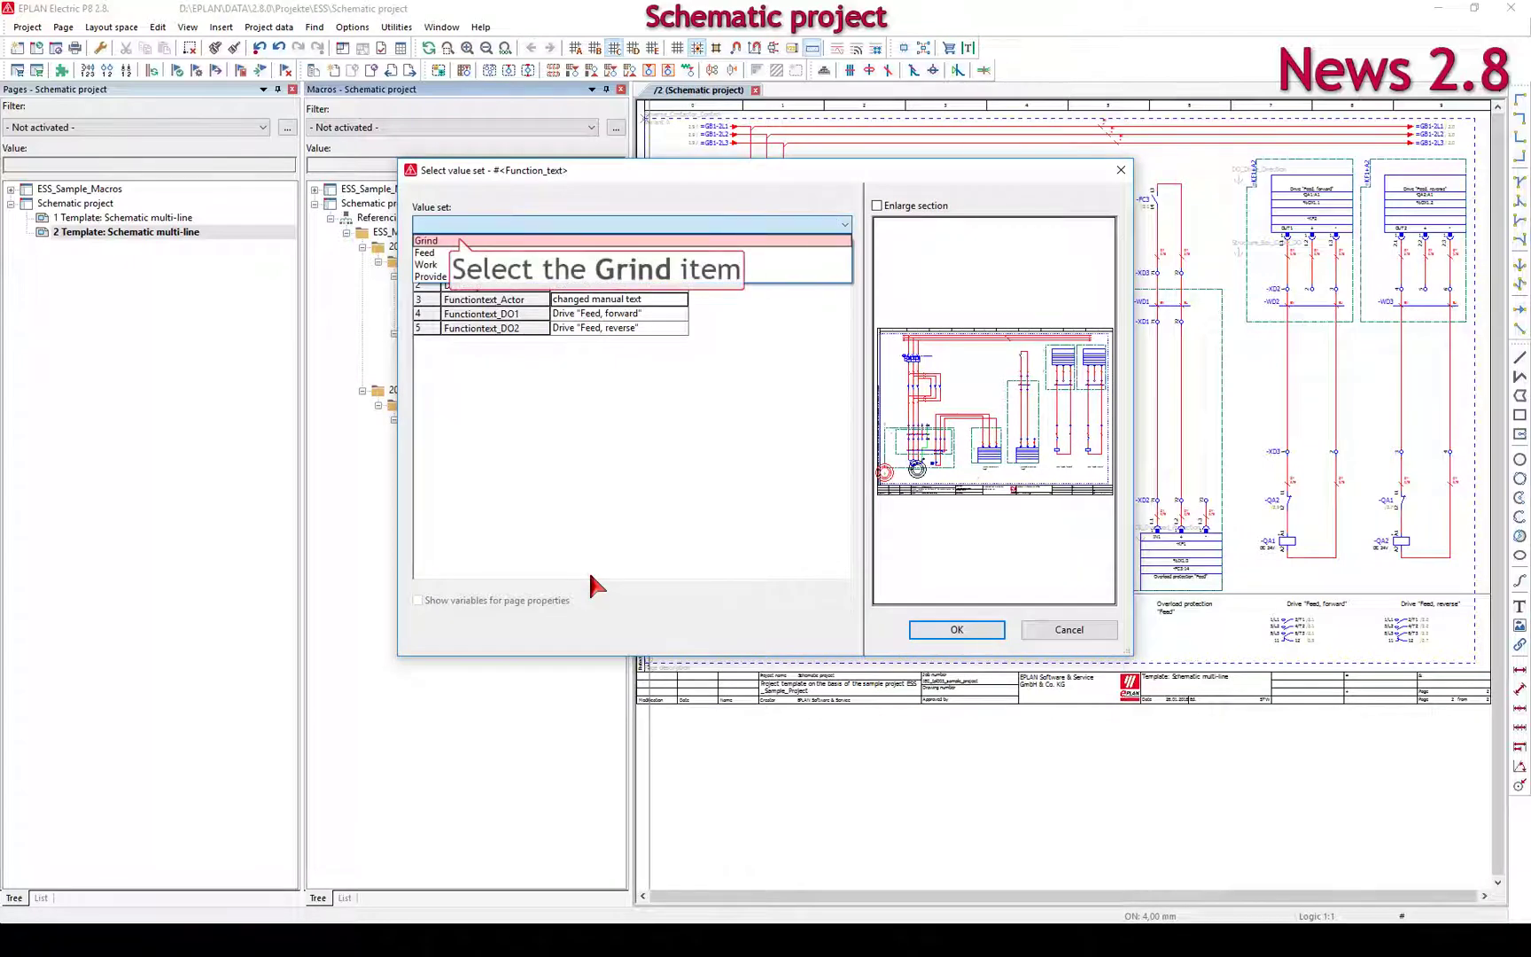
{"action": "left_click", "coordinate": [462, 241]}
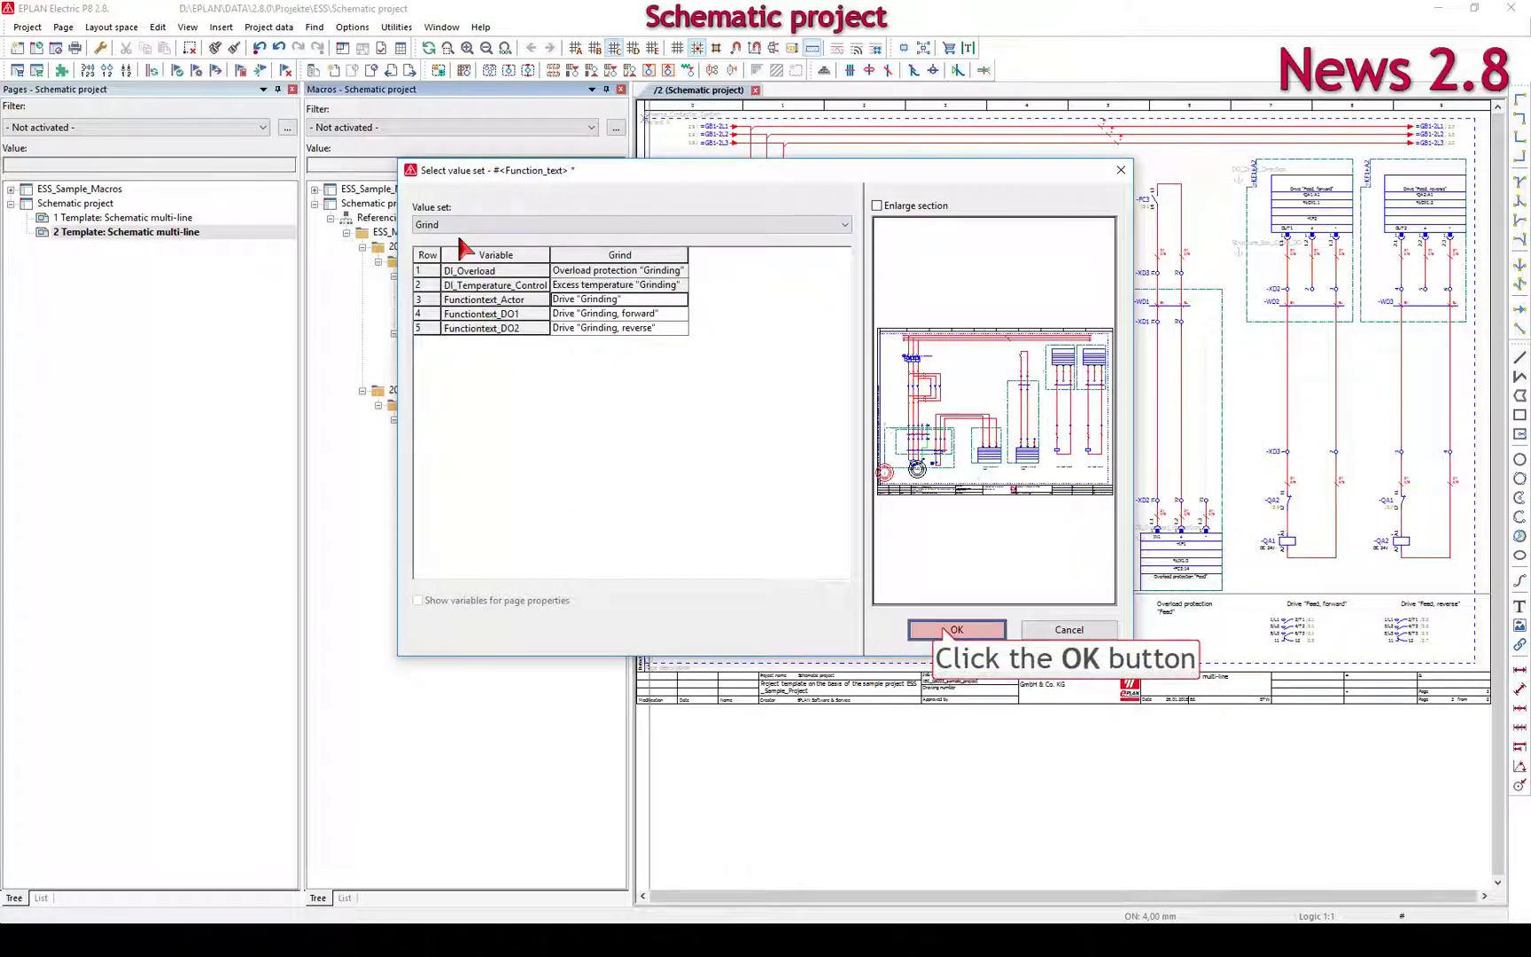
{"action": "left_click", "coordinate": [953, 629]}
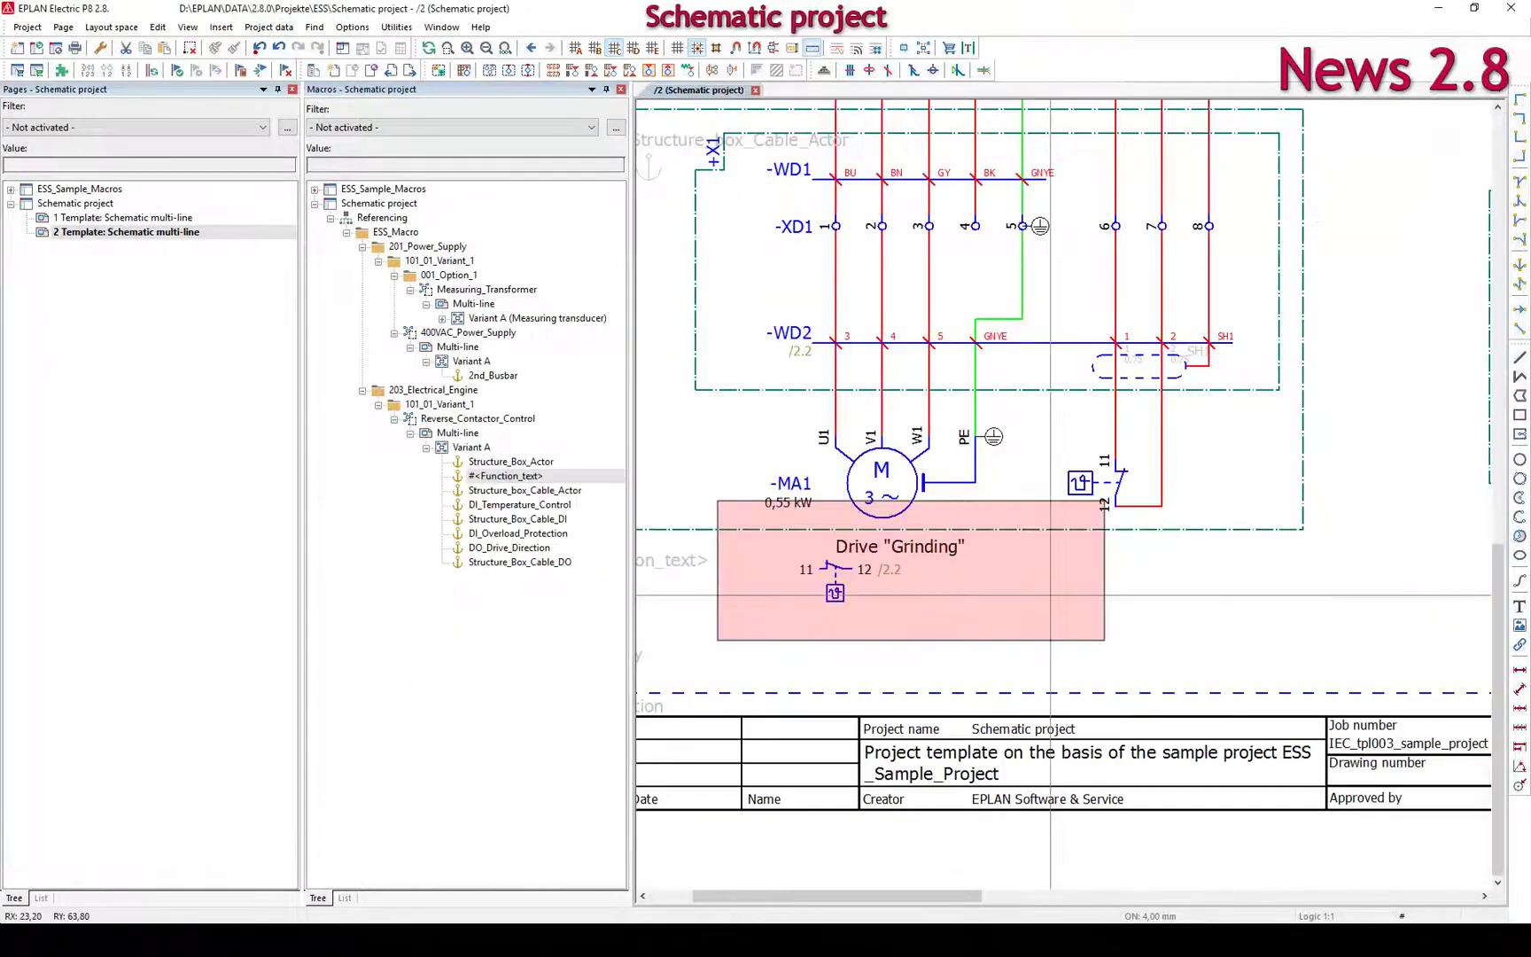